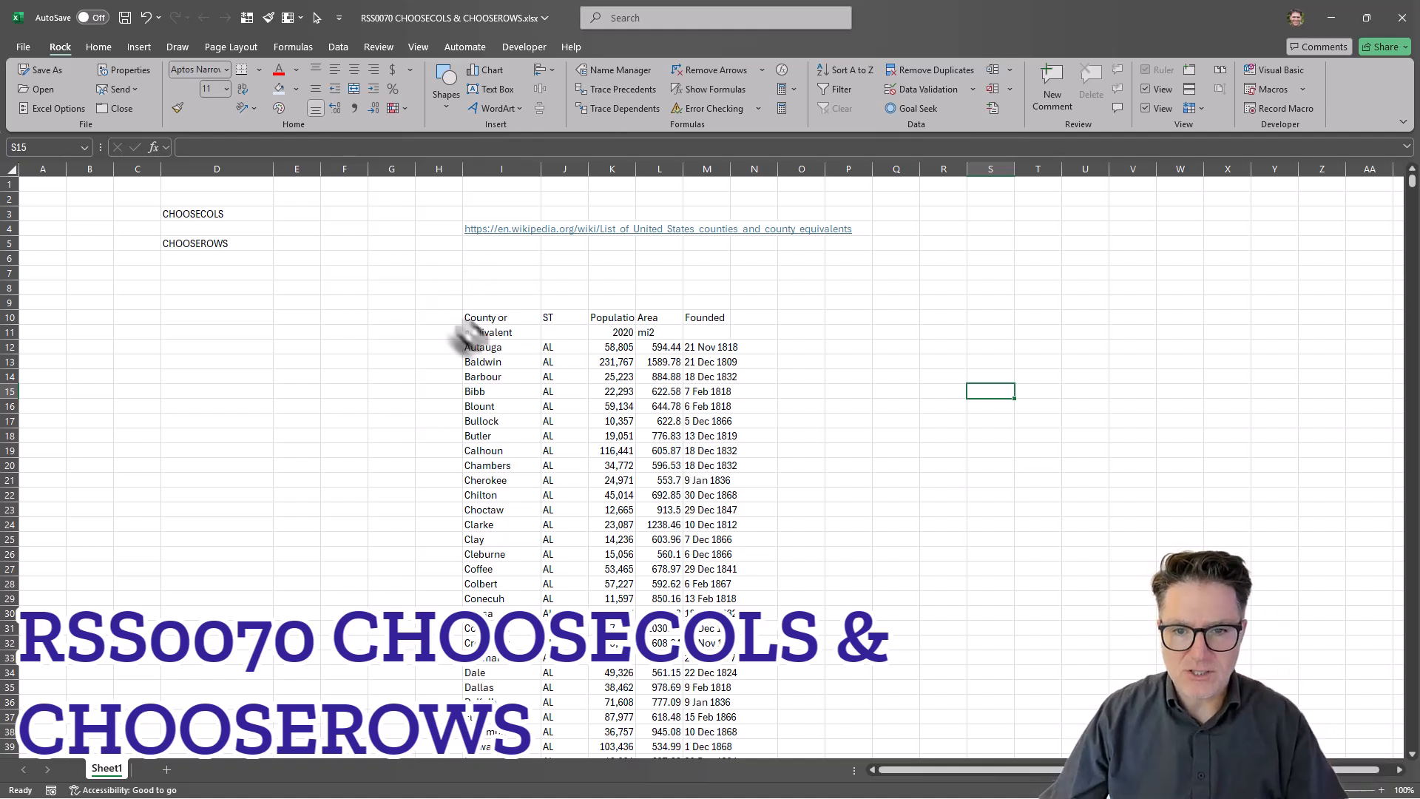
Shorten the first column's header in I10 to "County" and clear the leftover header text in I11
{"action": "left_click", "coordinate": [489, 316]}
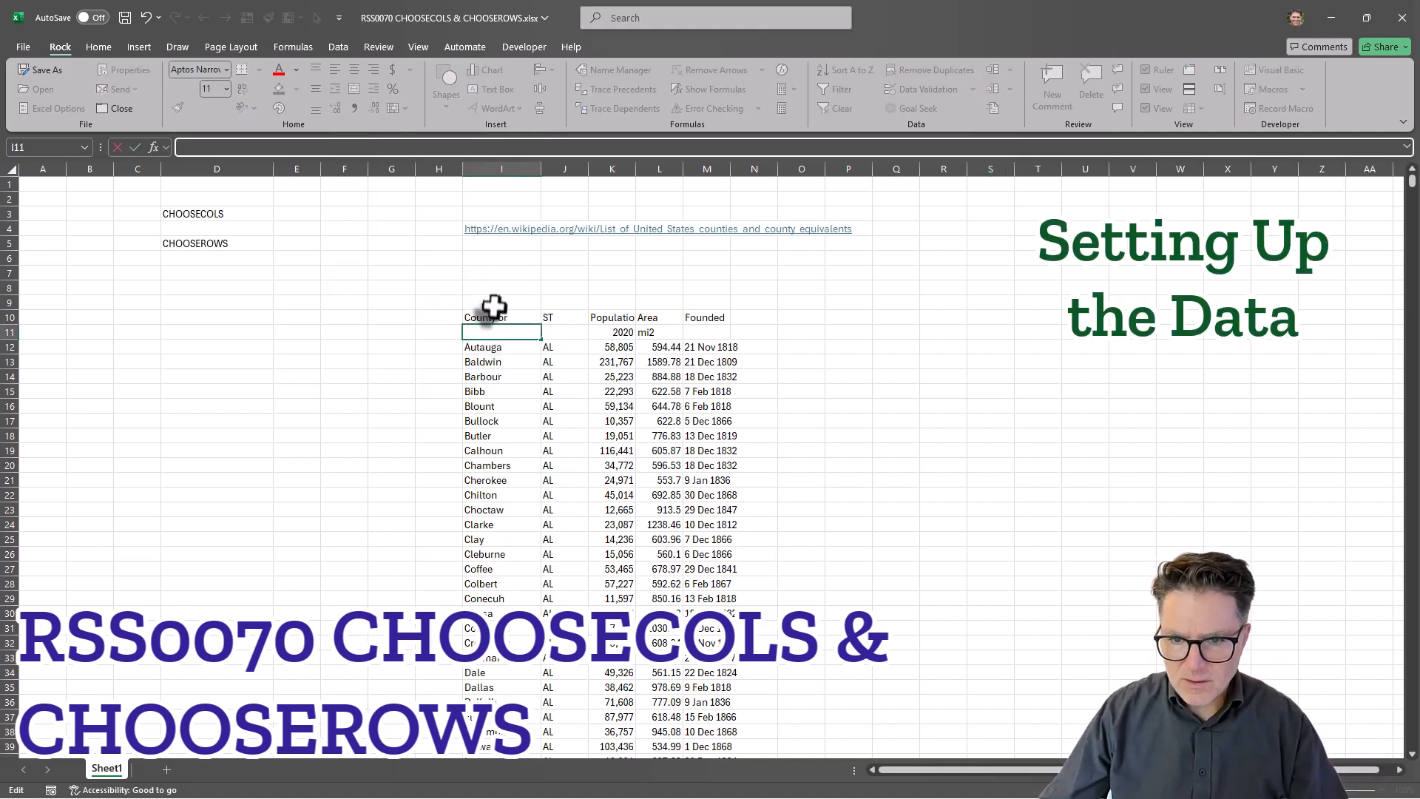
{"action": "left_click", "coordinate": [295, 147]}
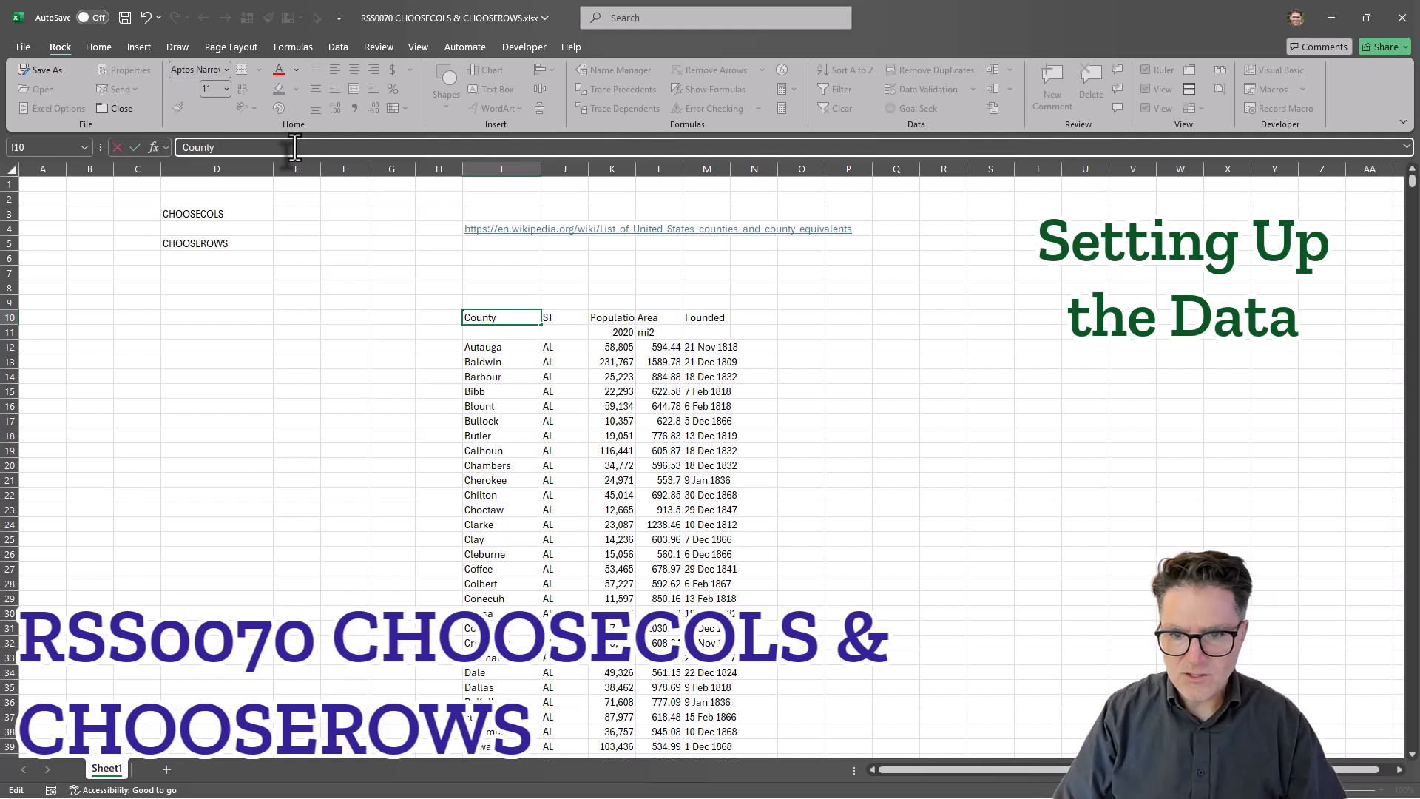
{"action": "key", "text": "Tab"}
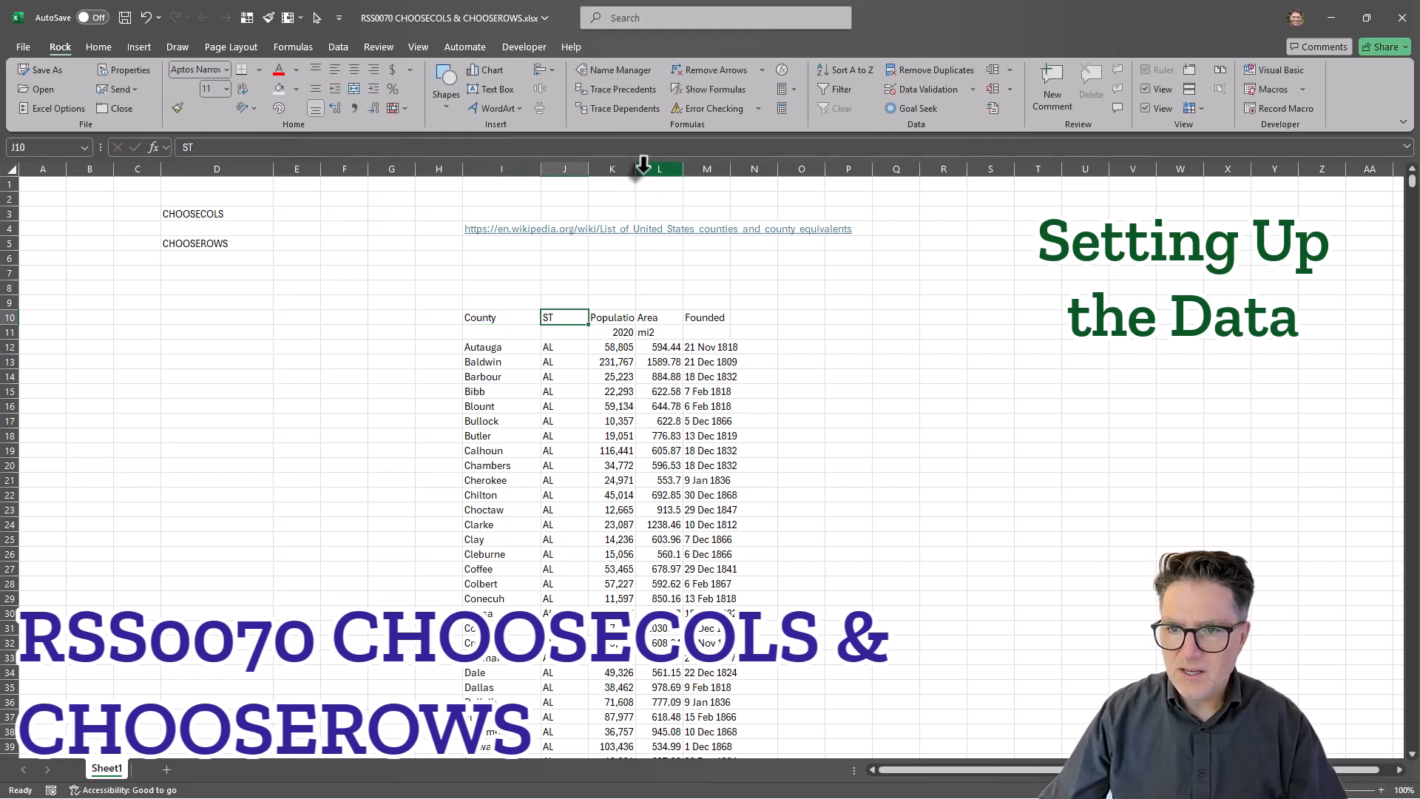
Widen the Population, Area and Founded columns so their headers and values fit
{"action": "left_click_drag", "start_coordinate": [643, 165], "coordinate": [659, 164]}
{"action": "left_click", "coordinate": [517, 287]}
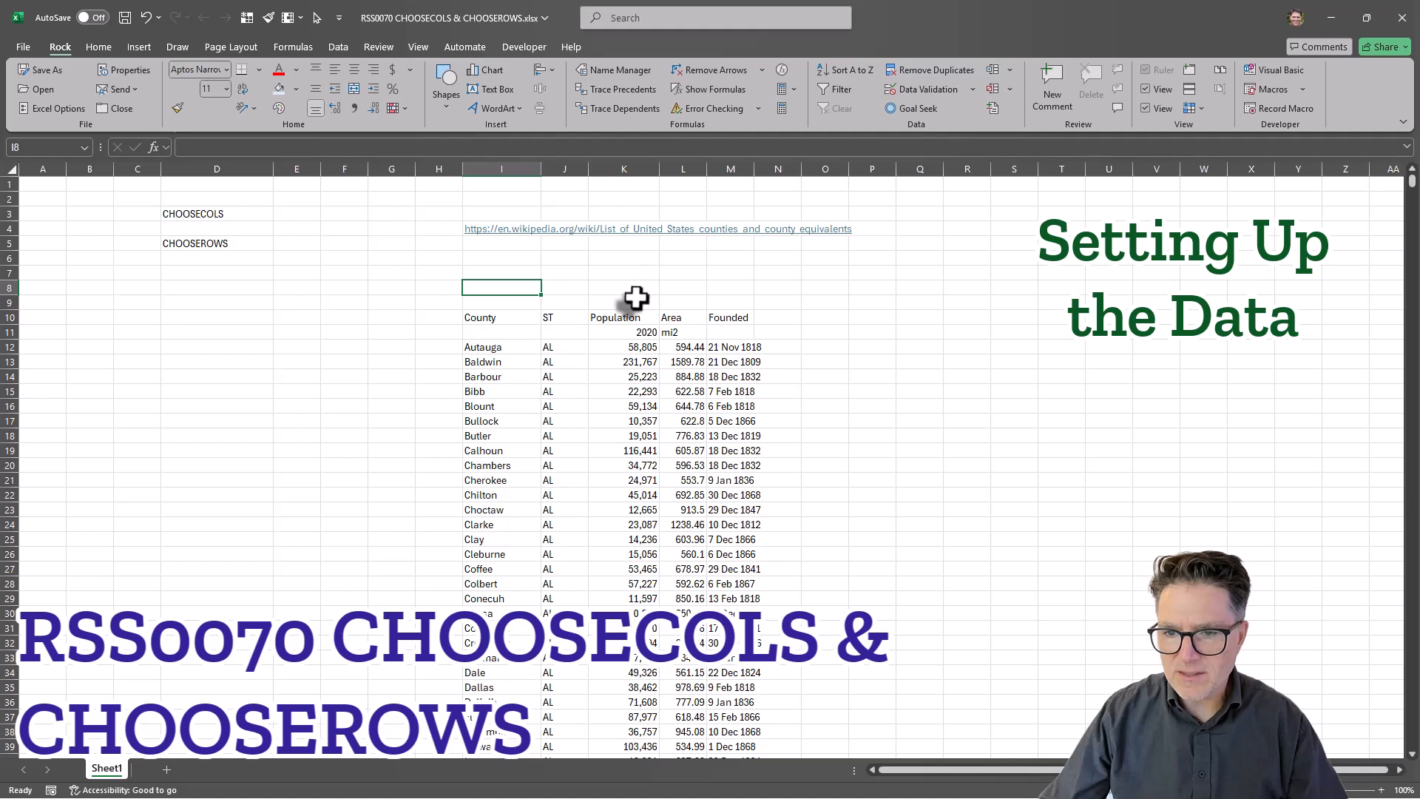
{"action": "left_click_drag", "start_coordinate": [707, 175], "coordinate": [676, 171]}
{"action": "left_click", "coordinate": [656, 331]}
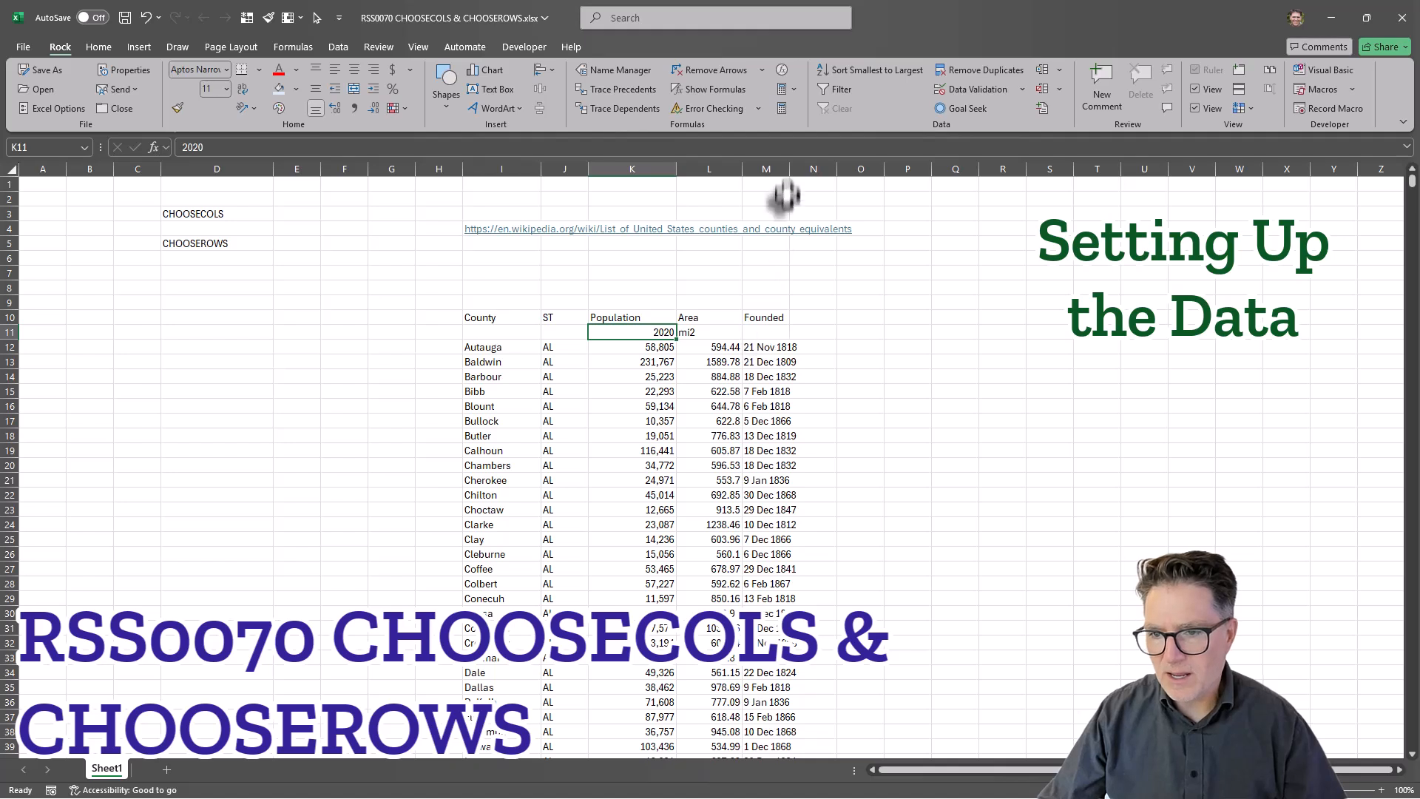
{"action": "left_click_drag", "start_coordinate": [790, 168], "coordinate": [819, 169]}
{"action": "left_click", "coordinate": [890, 406]}
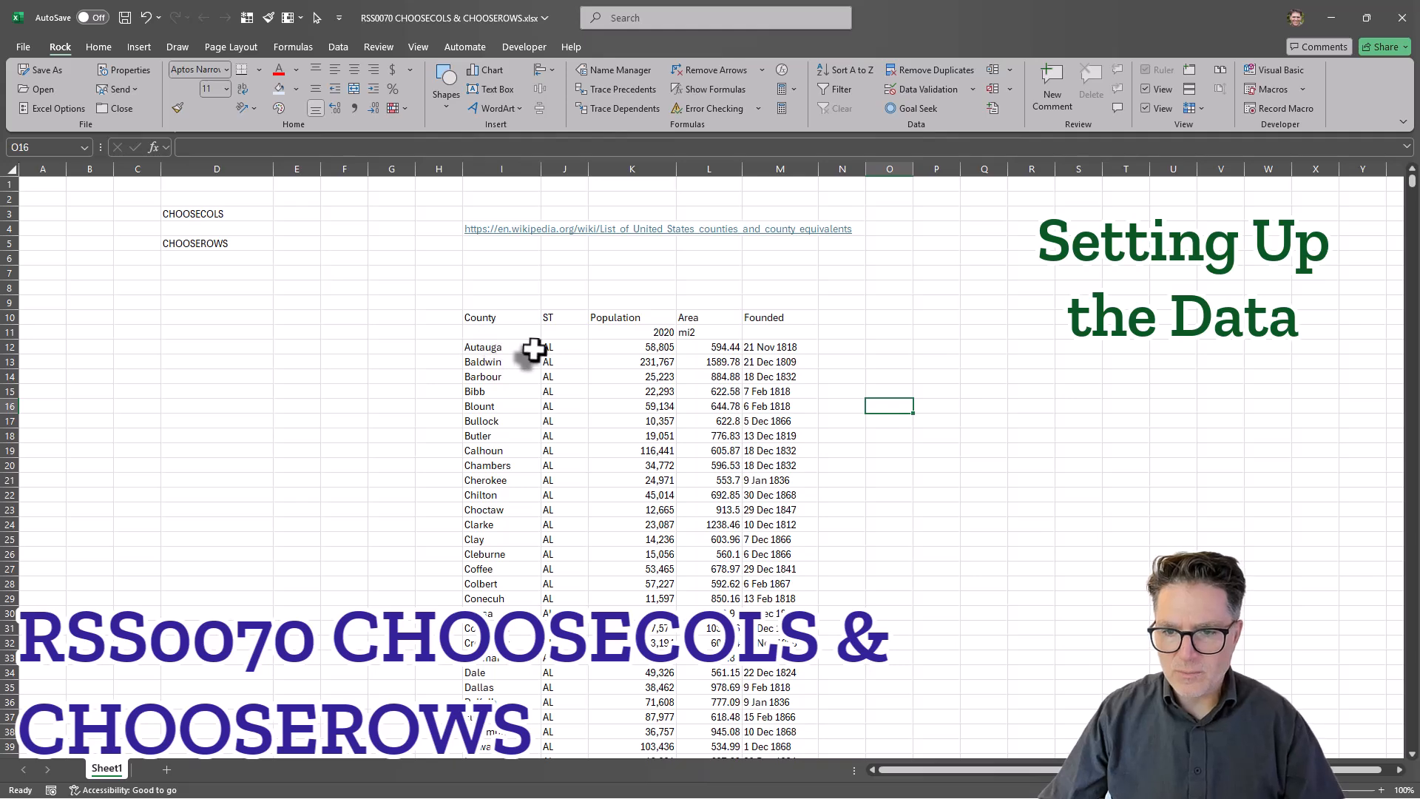
Freeze the panes at cell J12 so the header rows and County column stay in view
{"action": "left_click", "coordinate": [569, 351]}
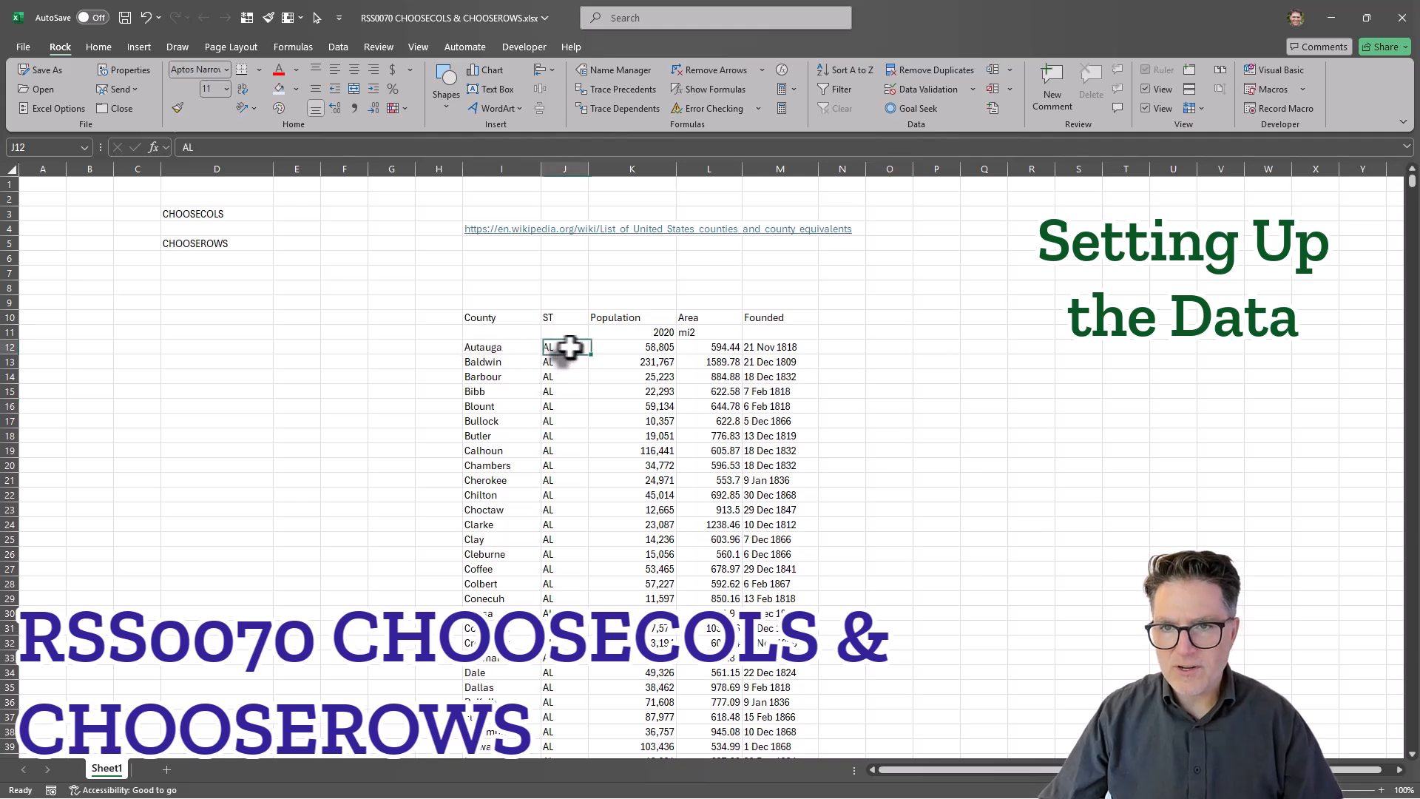
{"action": "left_click", "coordinate": [247, 17]}
{"action": "left_click", "coordinate": [644, 406]}
{"action": "scroll", "coordinate": [539, 409], "scroll_direction": "down", "scroll_amount": 4}
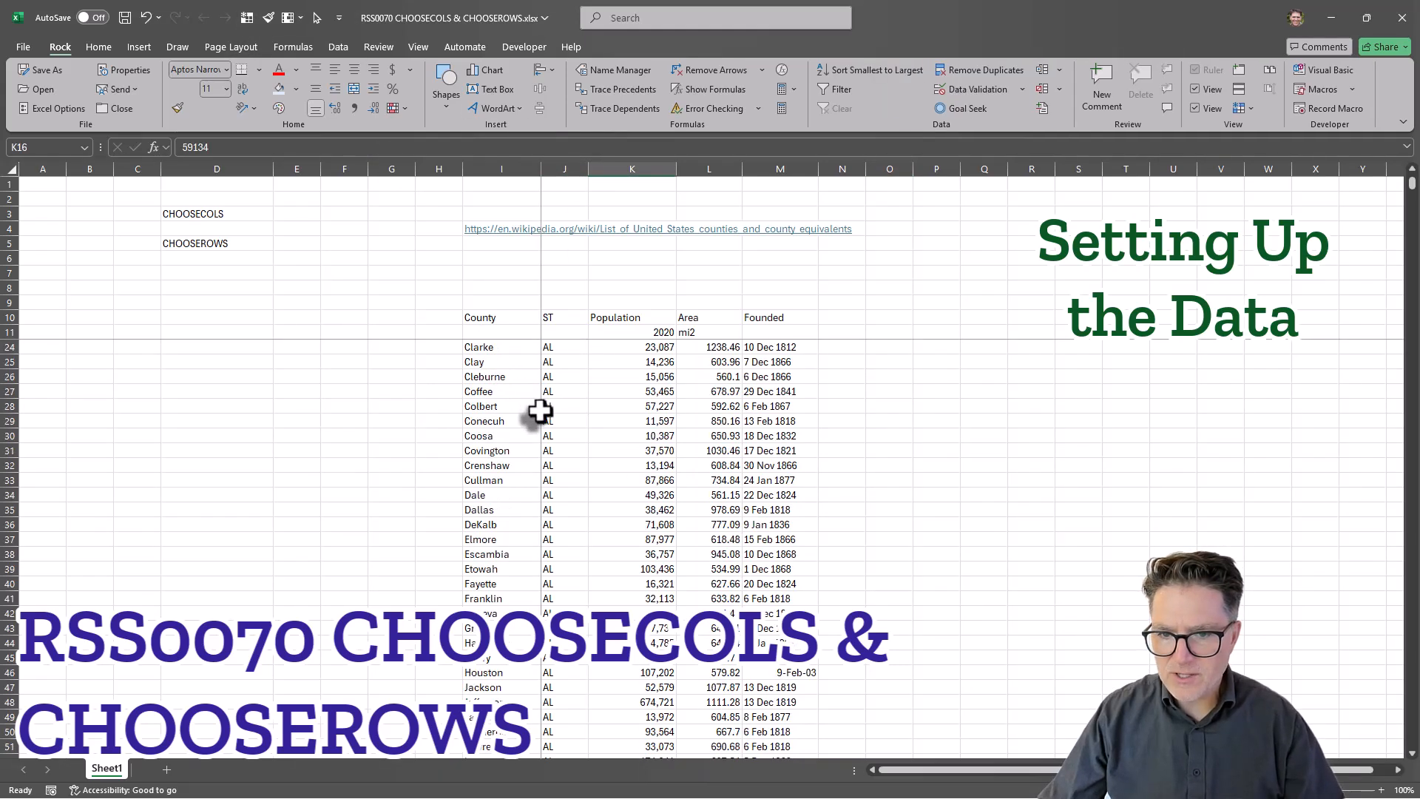
{"action": "scroll", "coordinate": [540, 409], "scroll_direction": "up", "scroll_amount": 4}
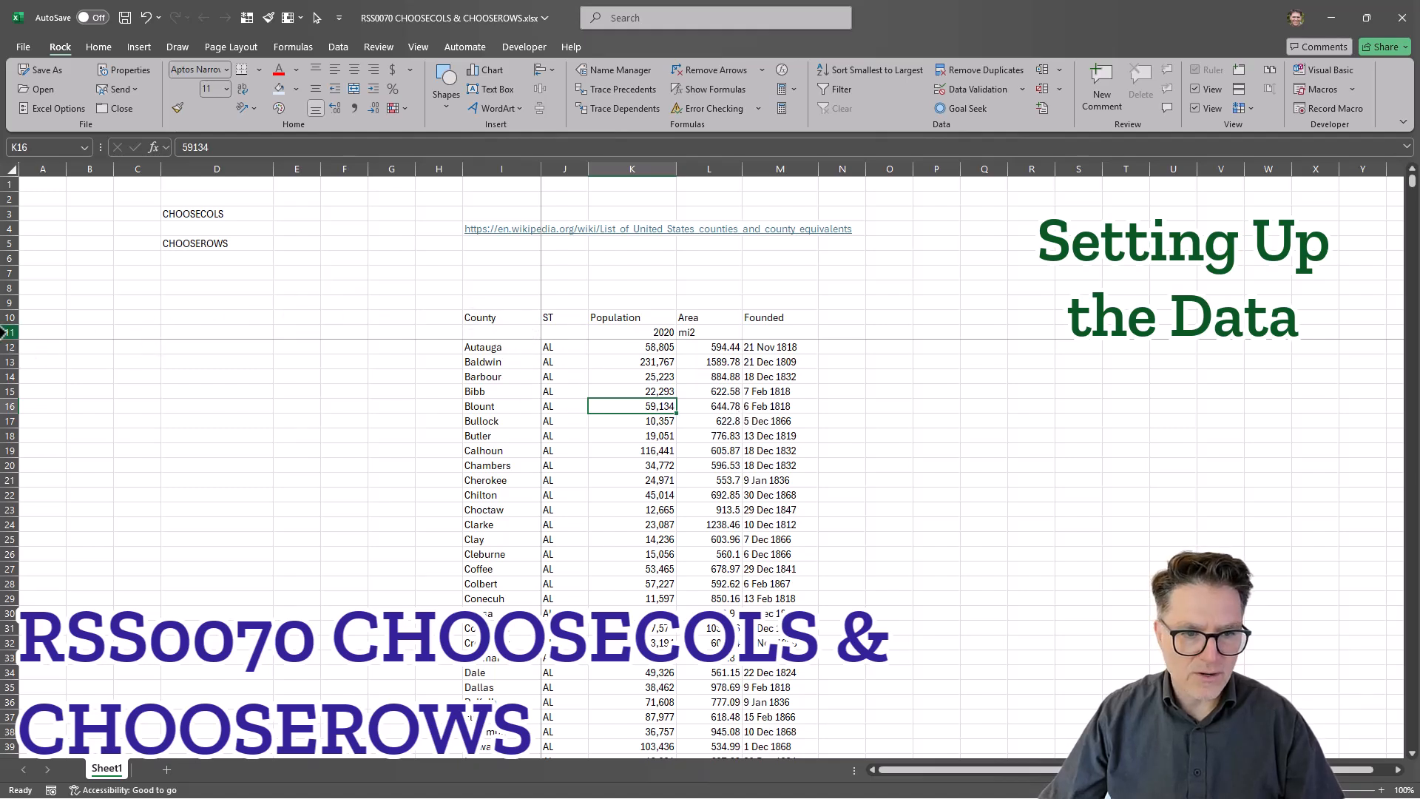
Insert two blank rows at rows 12 and 13, between the headers and the first county
{"action": "left_click_drag", "start_coordinate": [9, 347], "coordinate": [10, 361]}
{"action": "right_click", "coordinate": [15, 361]}
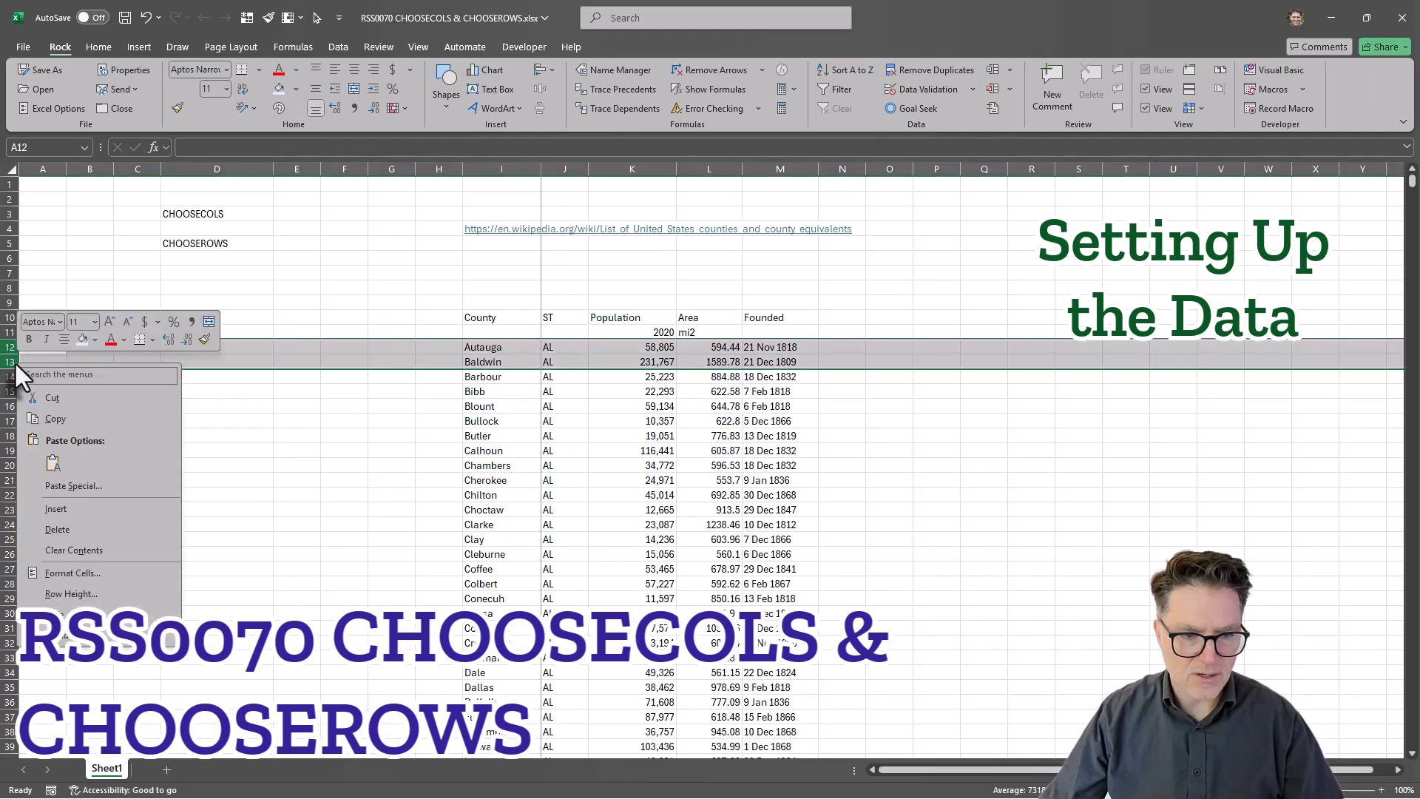
{"action": "left_click", "coordinate": [74, 509]}
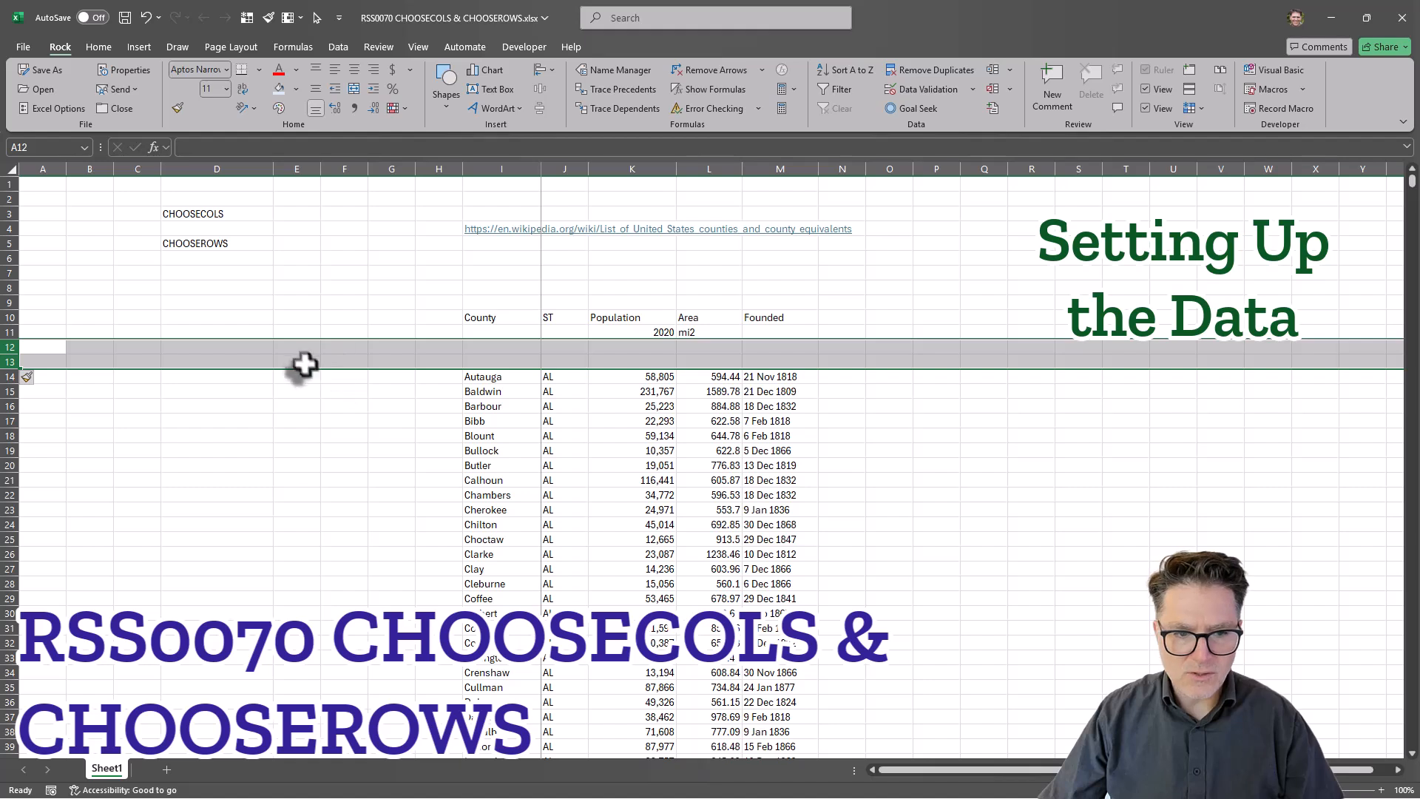
Reset the frozen panes at cell J14 so the two new rows are included
{"action": "left_click", "coordinate": [563, 392]}
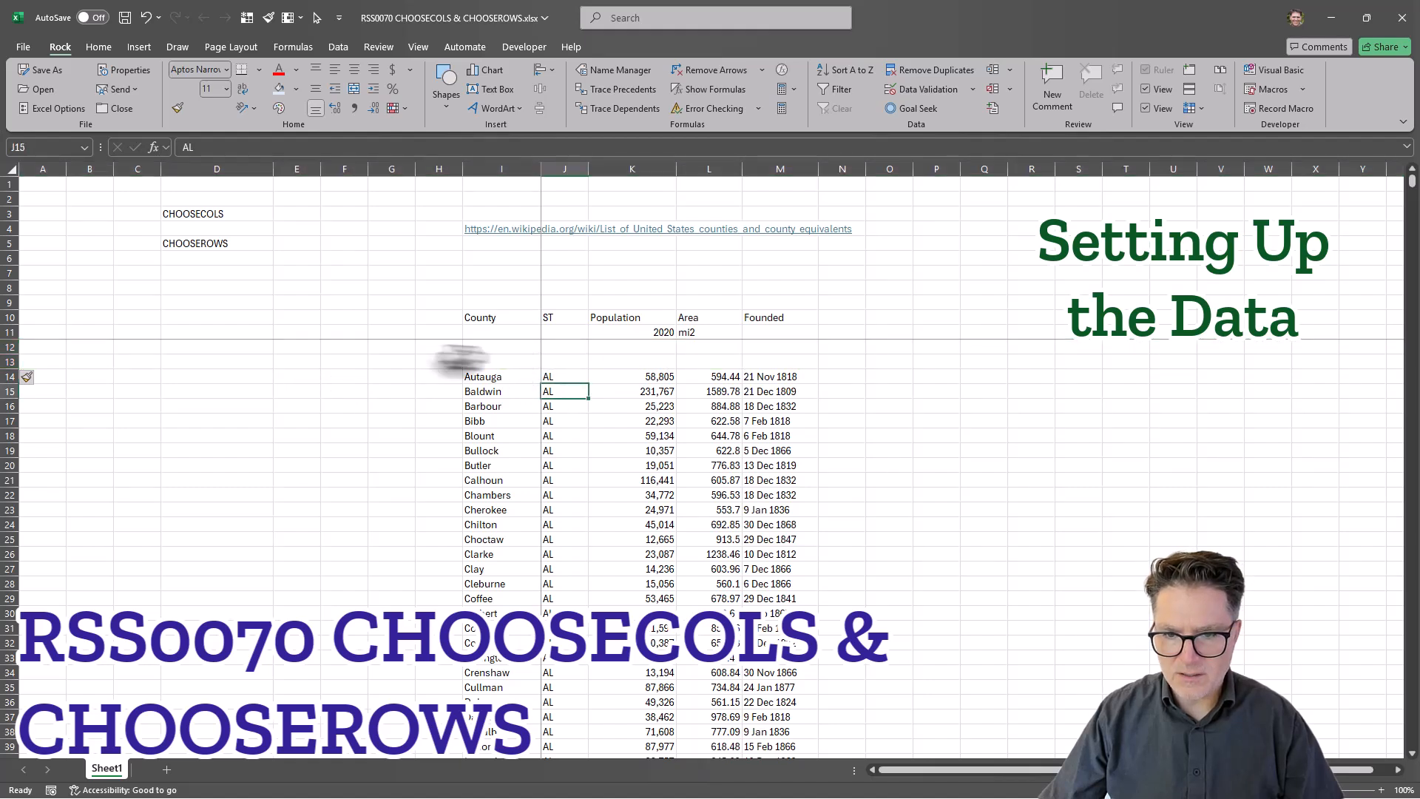
{"action": "left_click", "coordinate": [551, 377]}
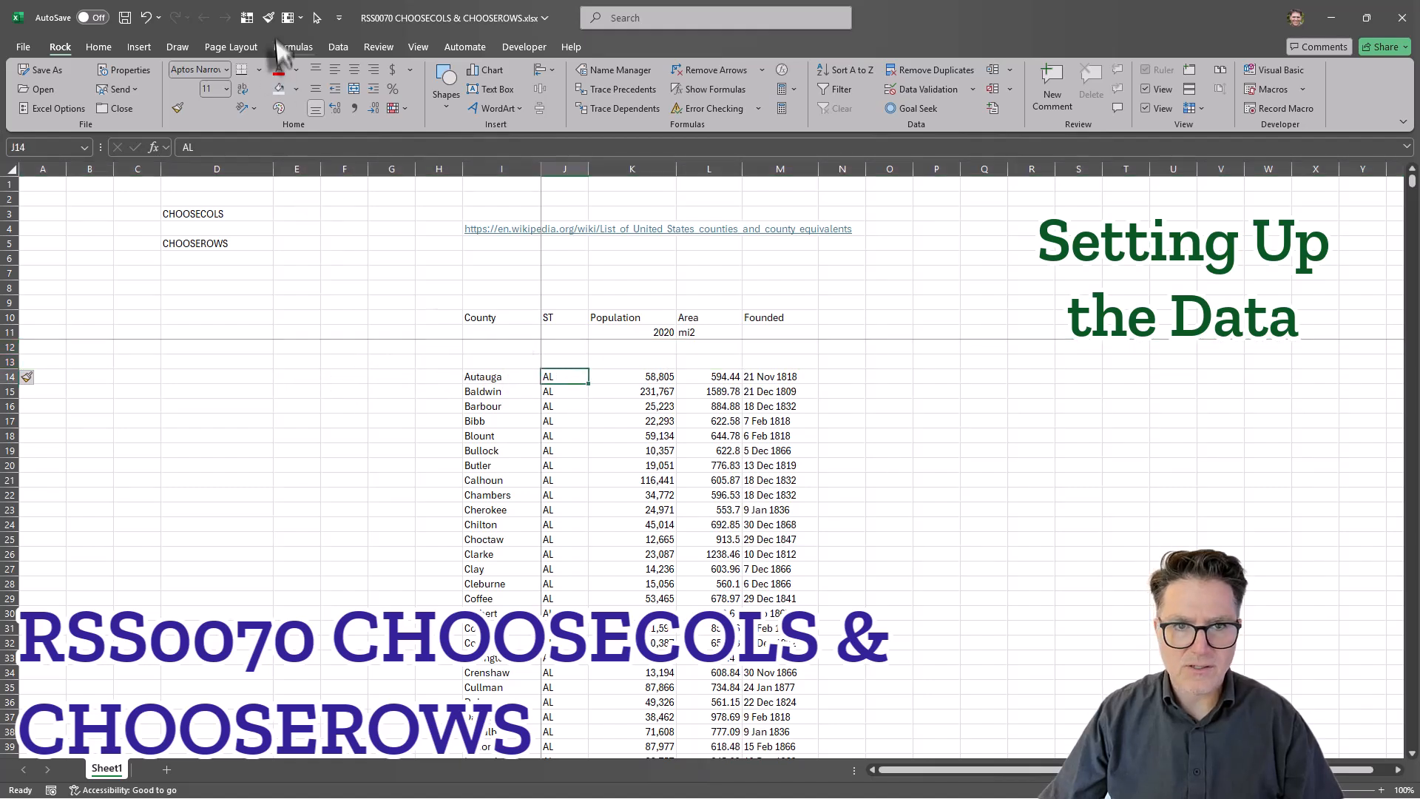
{"action": "left_click", "coordinate": [246, 15]}
Add filters to the blank row I13:M13 above the county data
{"action": "left_click_drag", "start_coordinate": [481, 361], "coordinate": [768, 360]}
{"action": "left_click", "coordinate": [827, 87]}
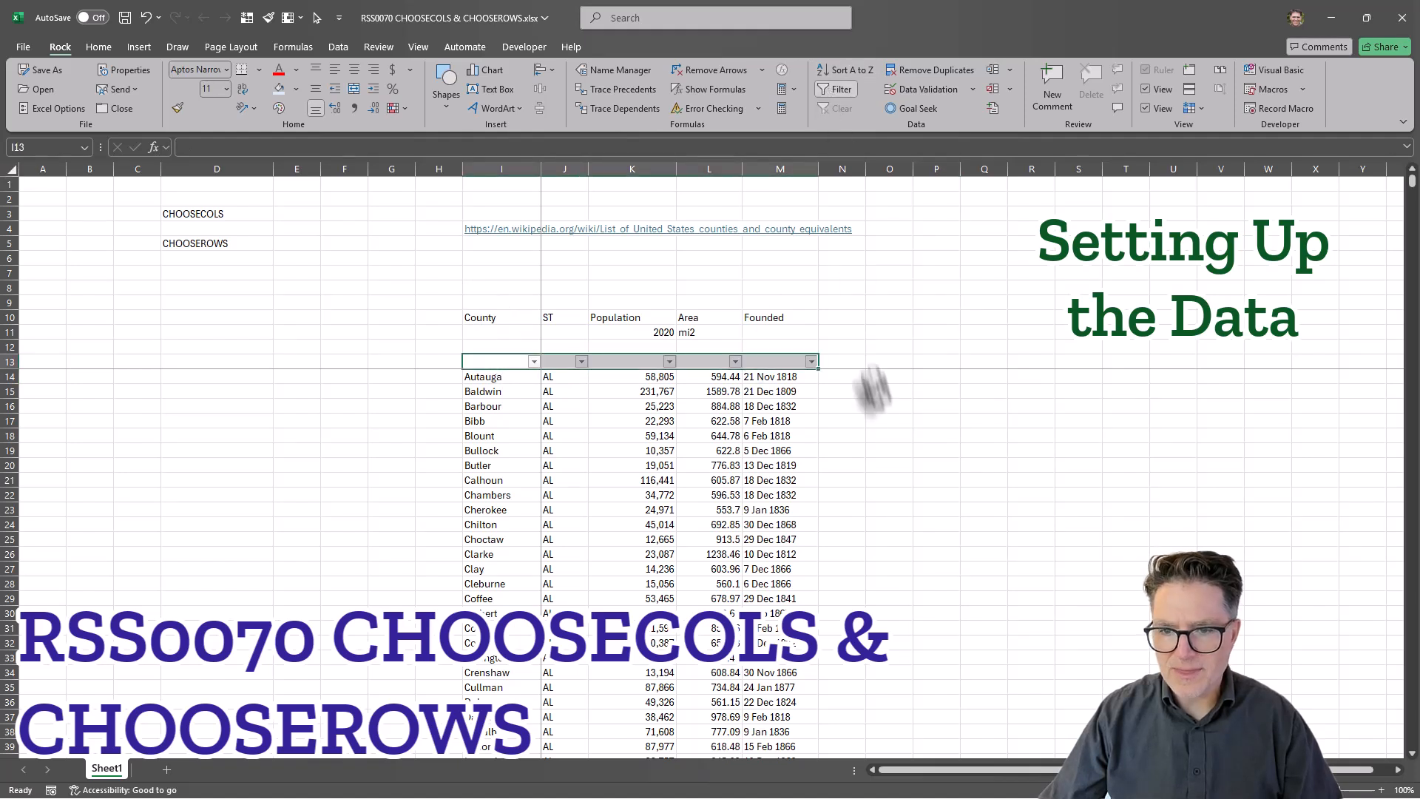
{"action": "left_click", "coordinate": [887, 422]}
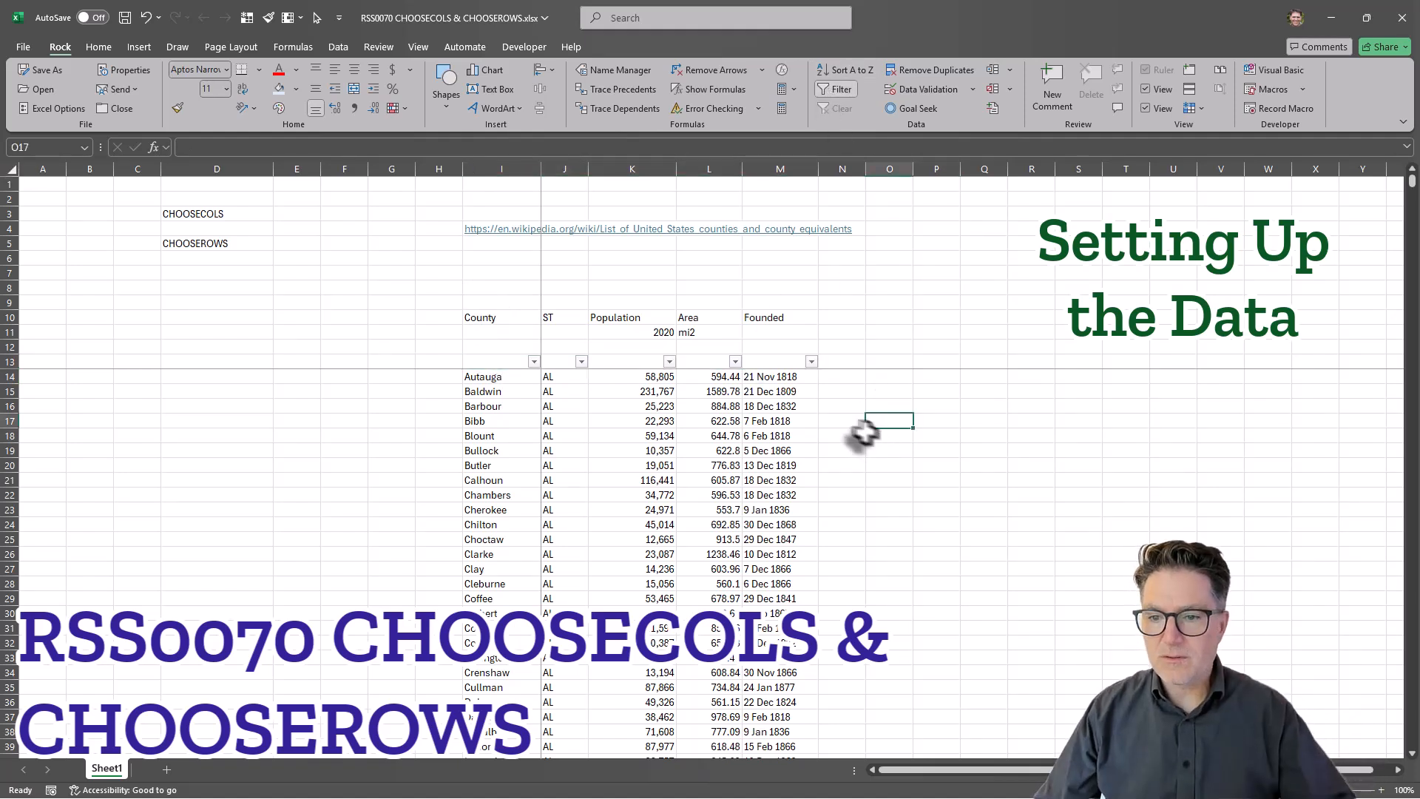
Enter the formula =COUNTA(I14:I569) in I12 to count the county entries
{"action": "key", "text": "Left"}
{"action": "key", "text": "Left"}
{"action": "key", "text": "Left"}
{"action": "key", "text": "Left"}
{"action": "key", "text": "Left"}
{"action": "key", "text": "Left"}
{"action": "key", "text": "Up"}
{"action": "key", "text": "Up"}
{"action": "key", "text": "Up"}
{"action": "key", "text": "Up"}
{"action": "key", "text": "Up"}
{"action": "type", "text": "="}
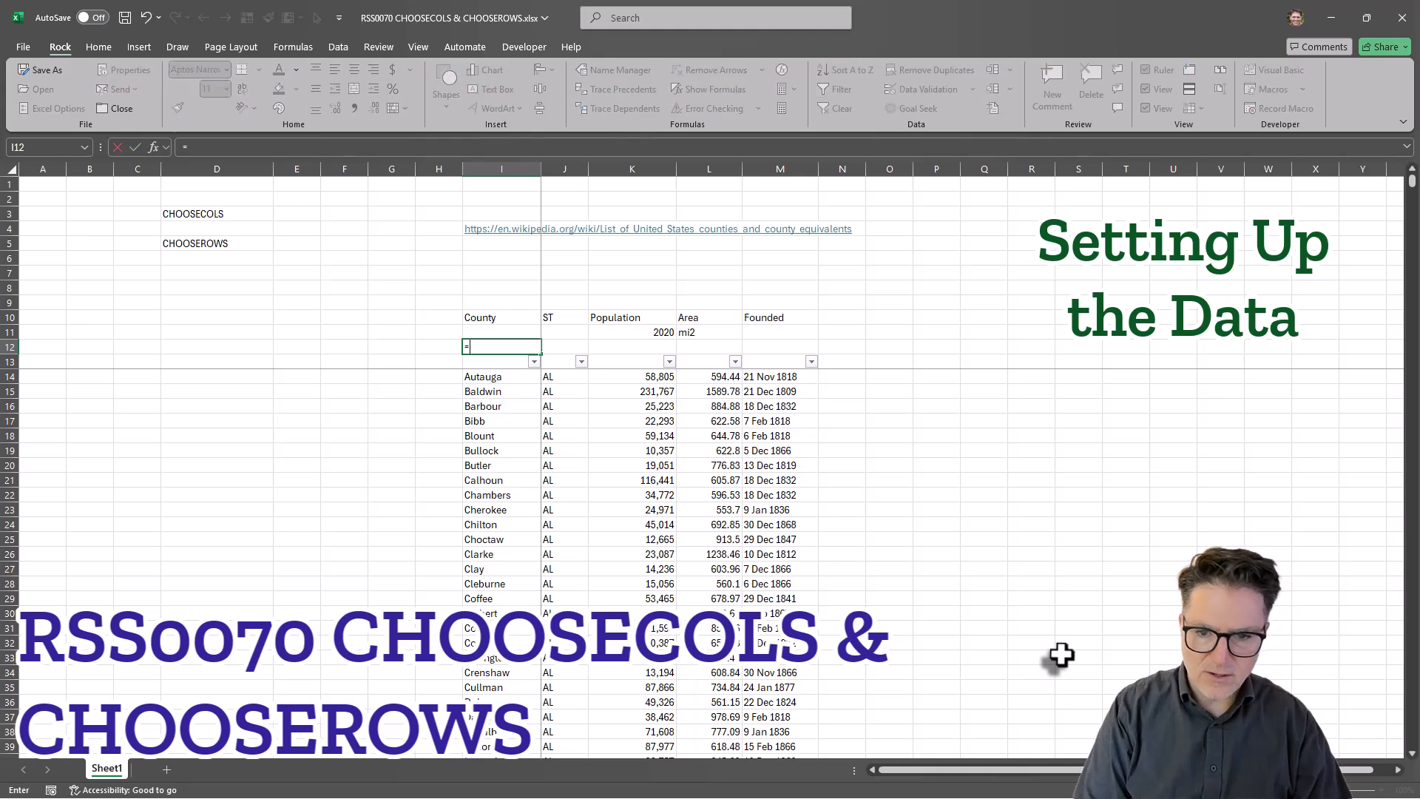
{"action": "type", "text": "counta"}
{"action": "key", "text": "Tab"}
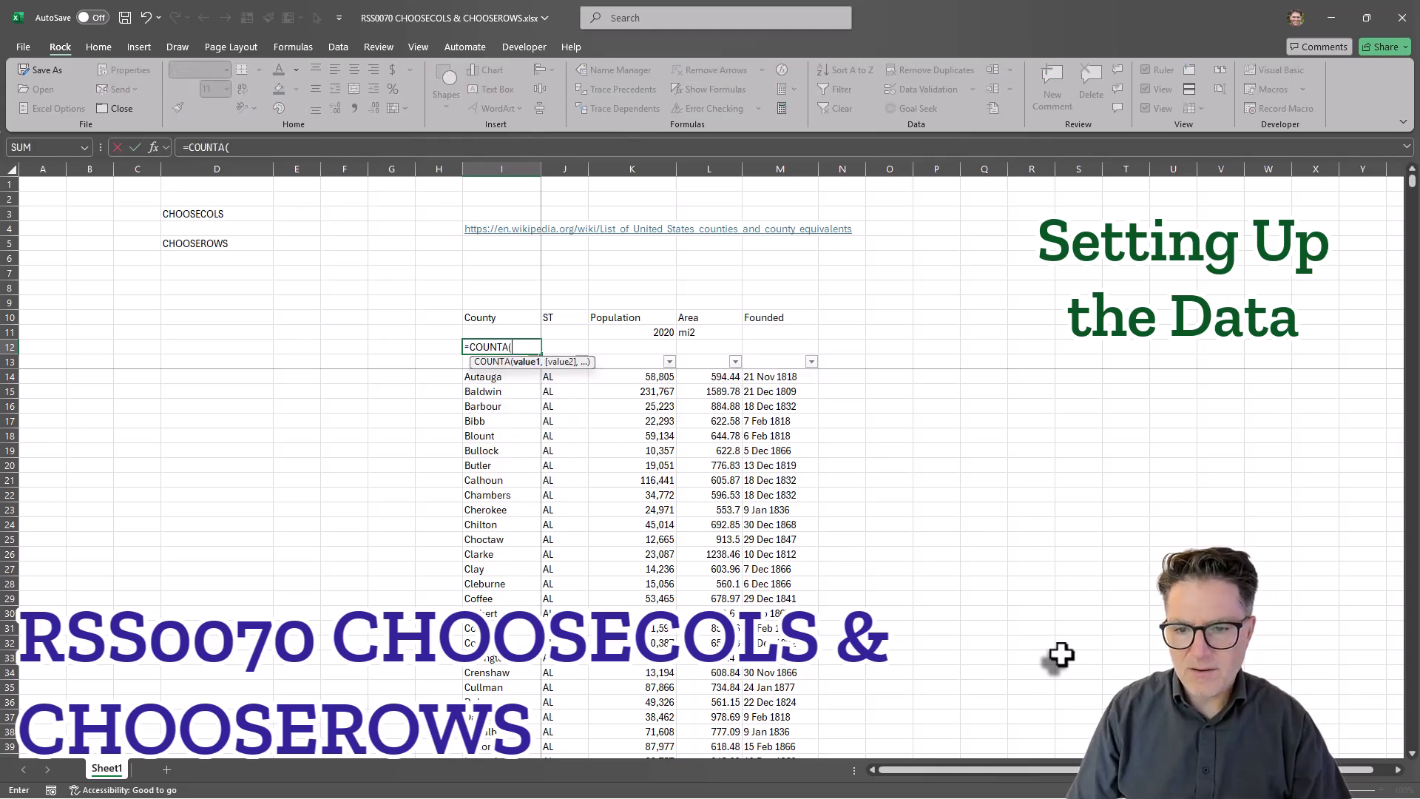
{"action": "key", "text": "Down"}
{"action": "key", "text": "ctrl+shift+Down"}
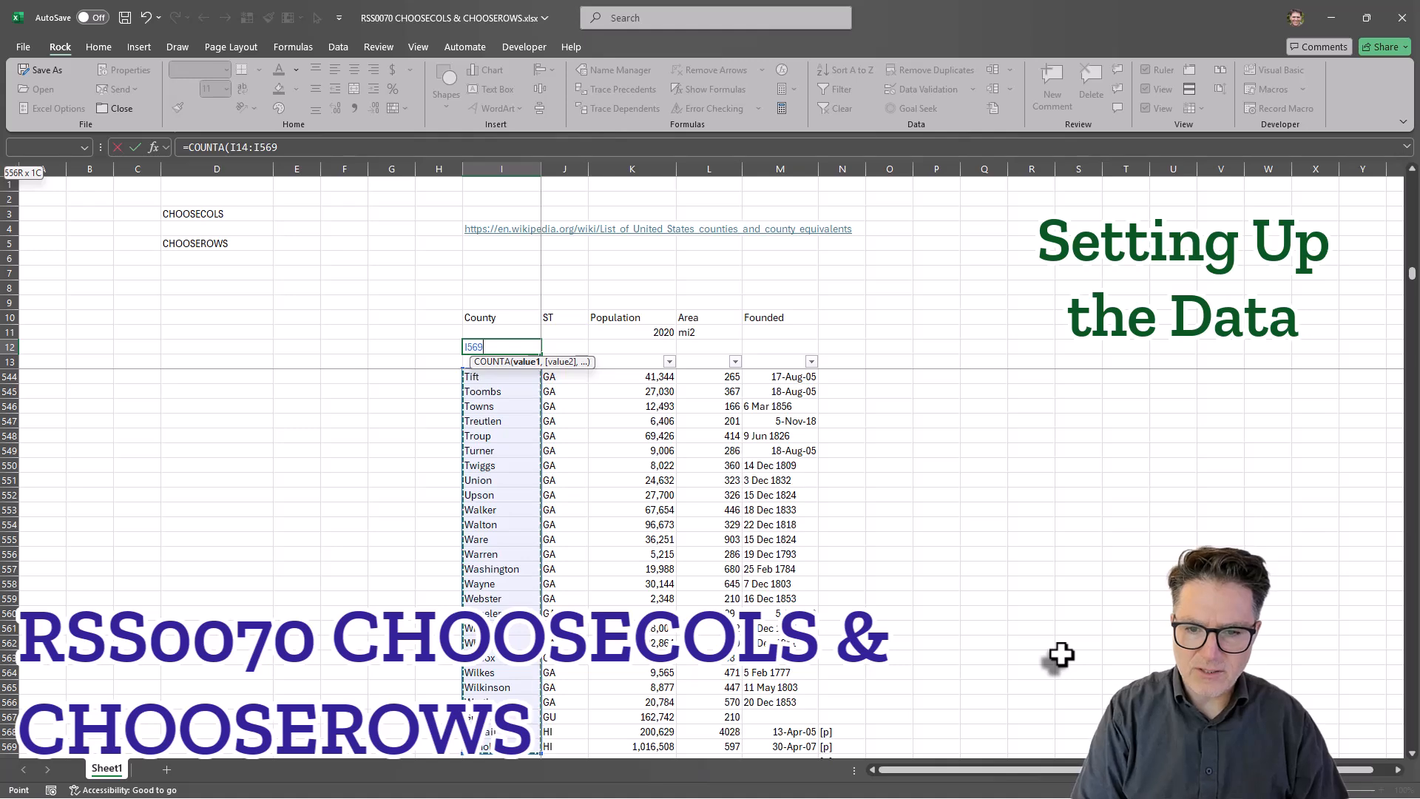
{"action": "key", "text": "Tab"}
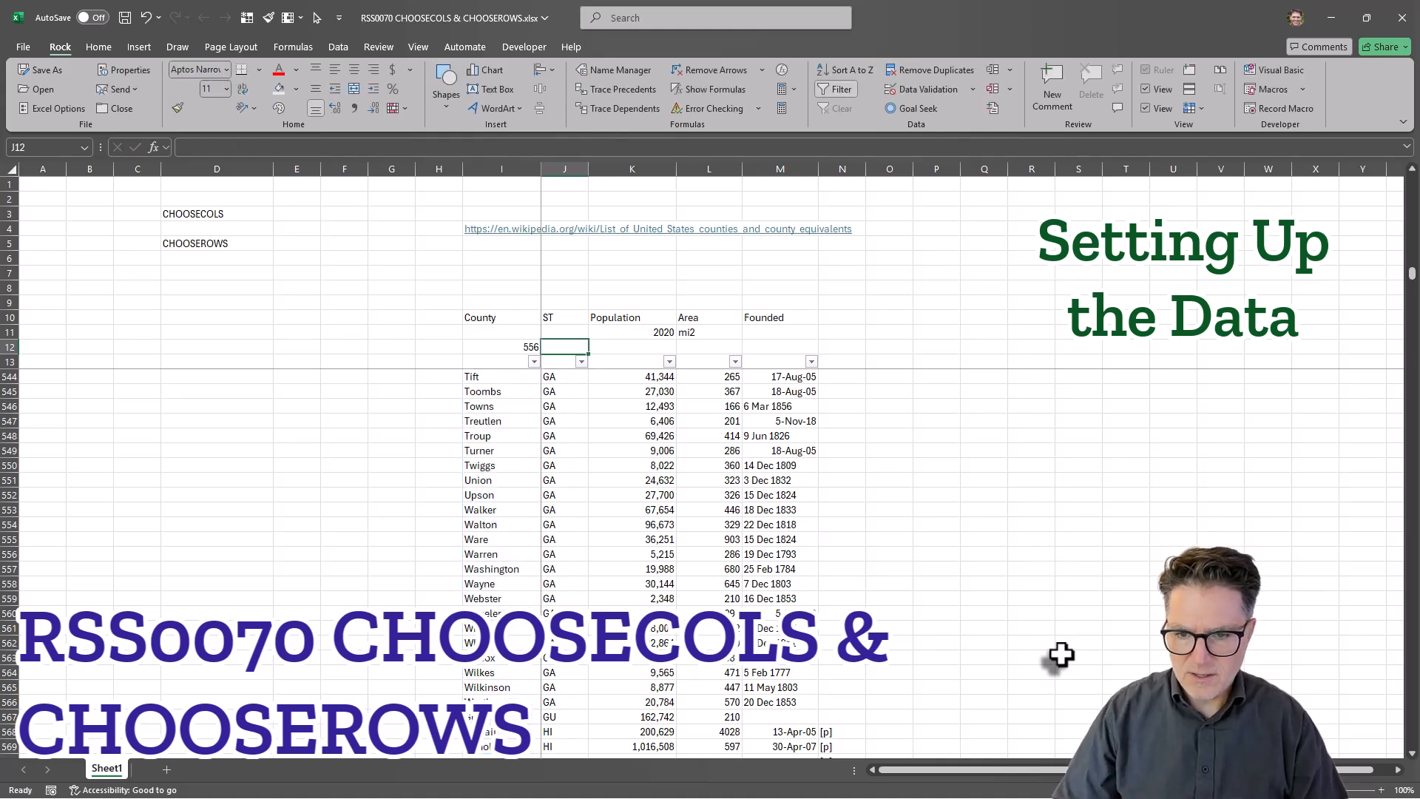
Examine the County column around row 569 for a gap that interrupts the data
{"action": "key", "text": "Left"}
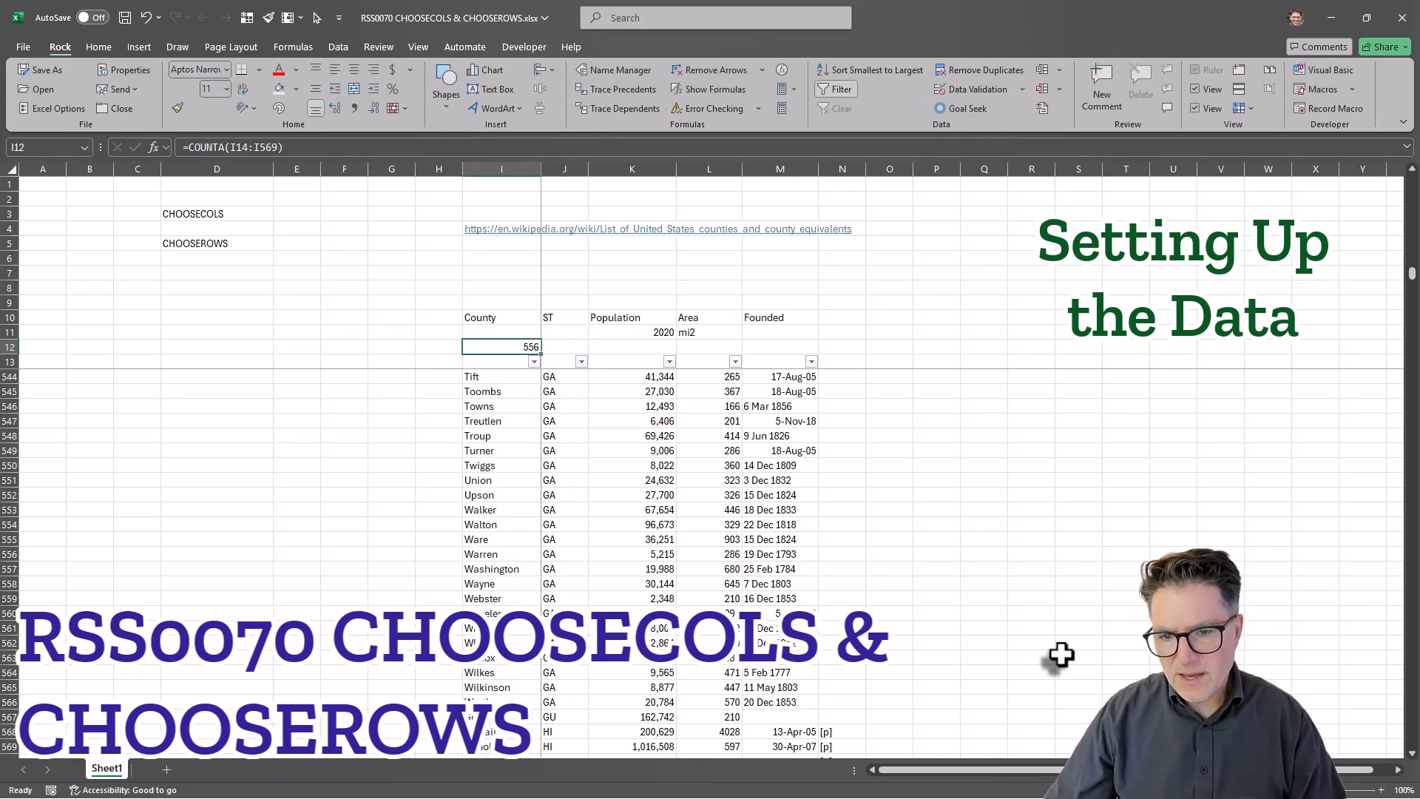
{"action": "key", "text": "ctrl+Down"}
{"action": "key", "text": "Up"}
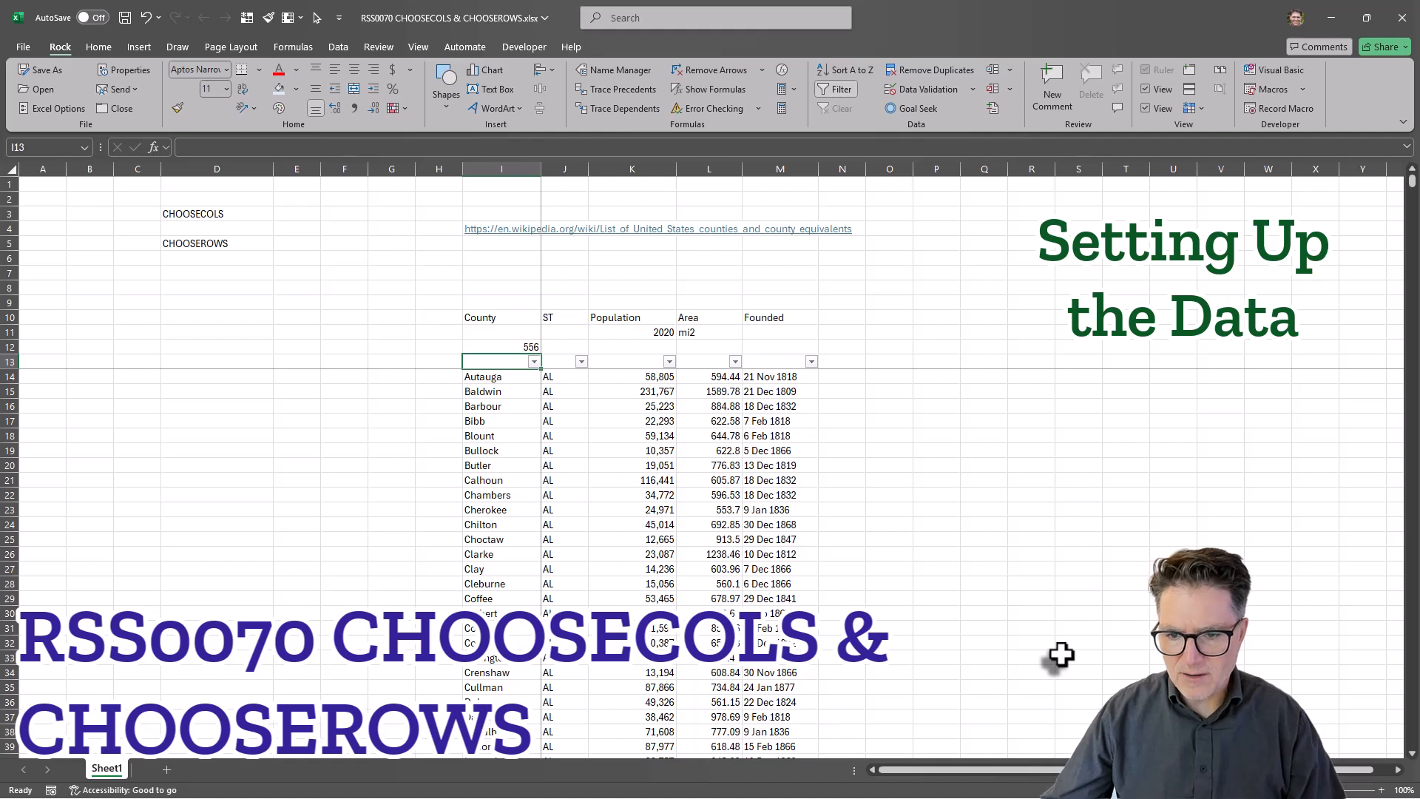
{"action": "key", "text": "Down"}
{"action": "key", "text": "ctrl+Down"}
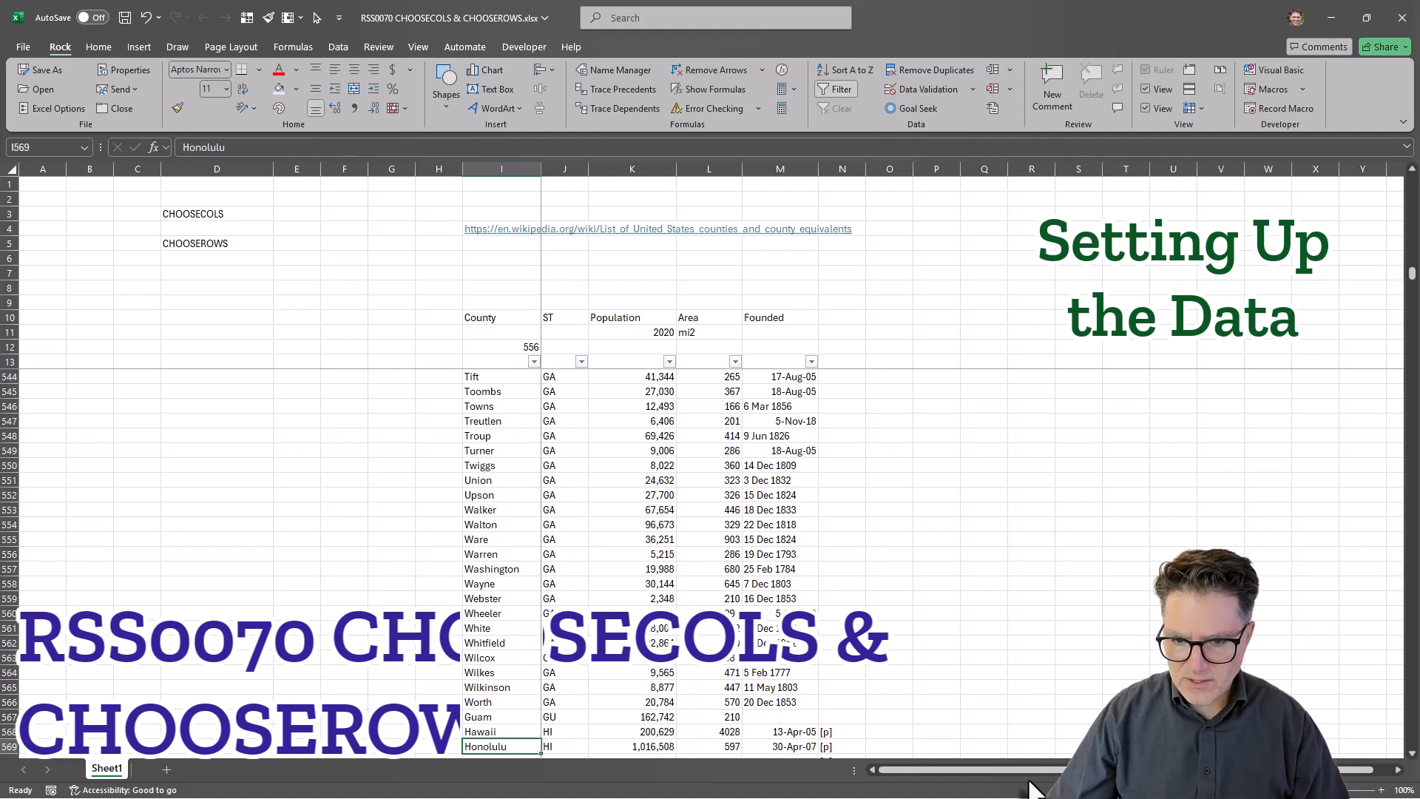
{"action": "key", "text": "Down"}
{"action": "key", "text": "Down"}
{"action": "key", "text": "Down"}
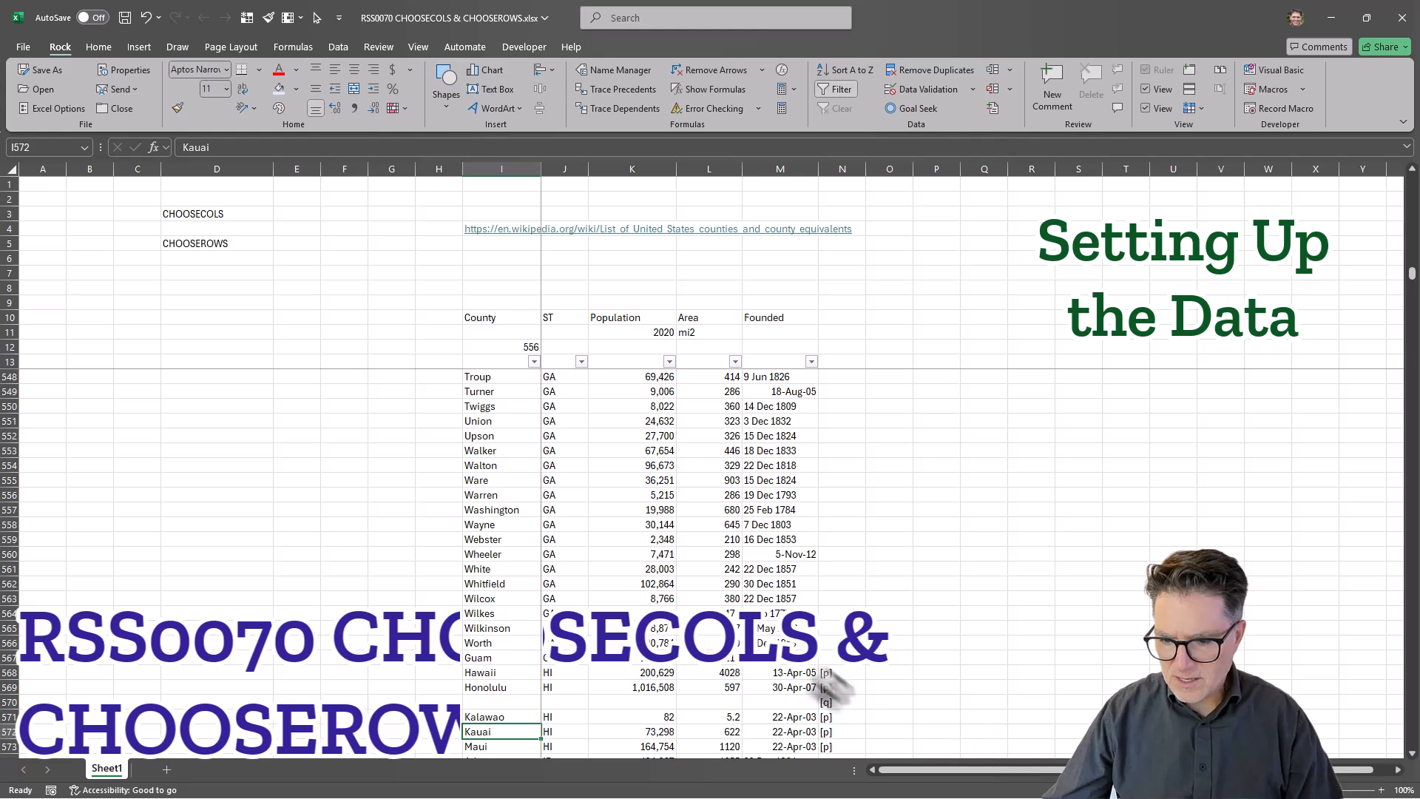
{"action": "scroll", "coordinate": [780, 669], "scroll_direction": "down", "scroll_amount": 6}
{"action": "scroll", "coordinate": [780, 668], "scroll_direction": "up", "scroll_amount": 1}
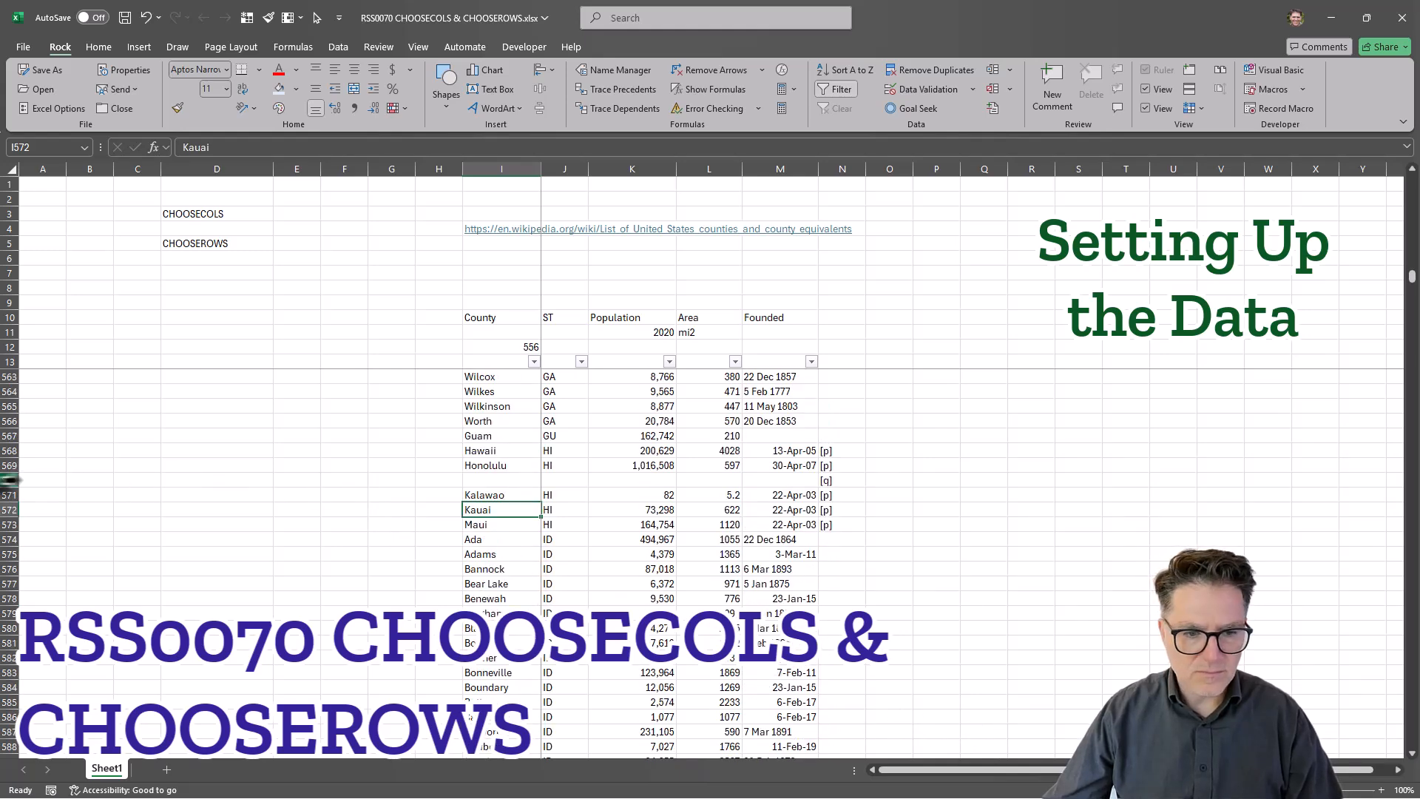
{"action": "left_click", "coordinate": [607, 480]}
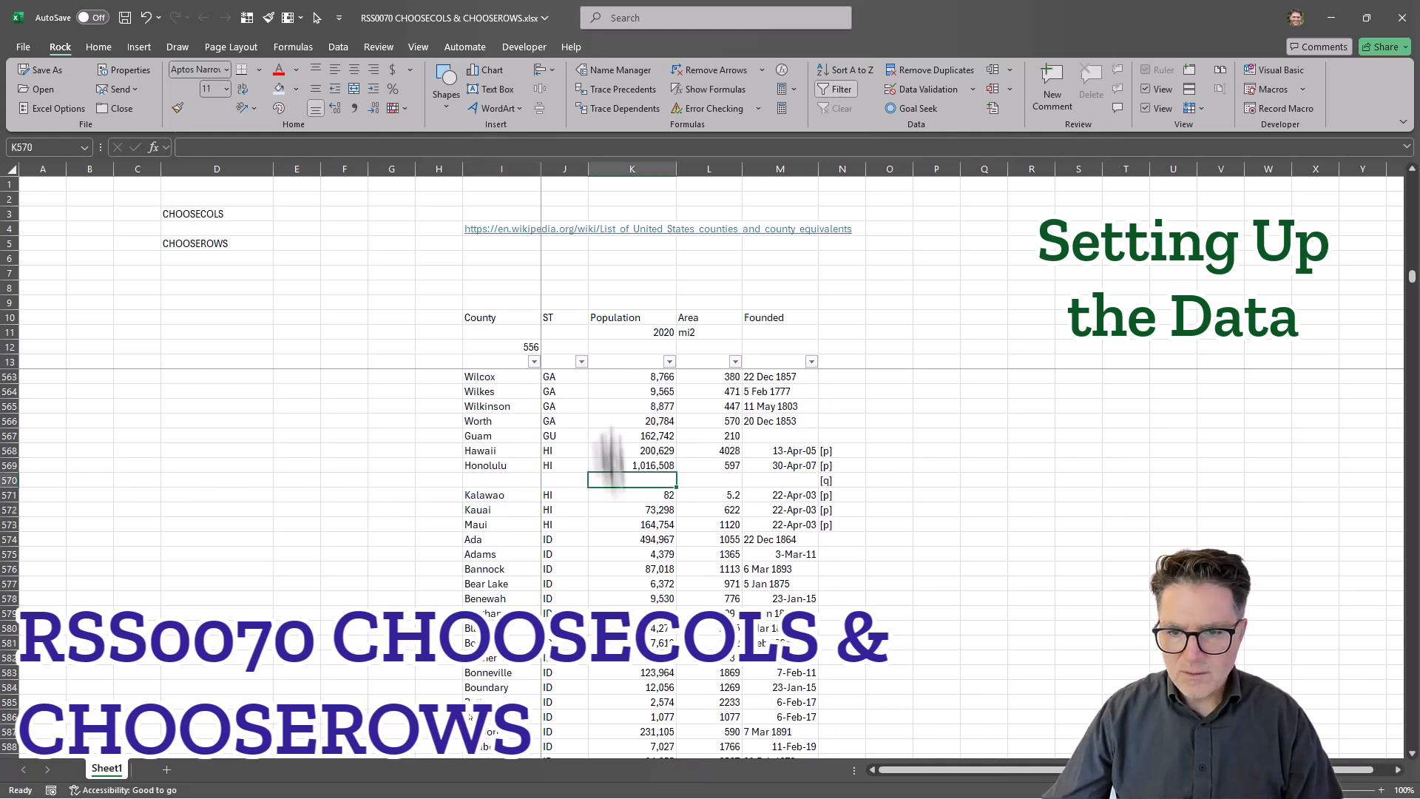
Filter the County column to show only blank entries
{"action": "left_click", "coordinate": [534, 361]}
{"action": "left_click", "coordinate": [399, 558]}
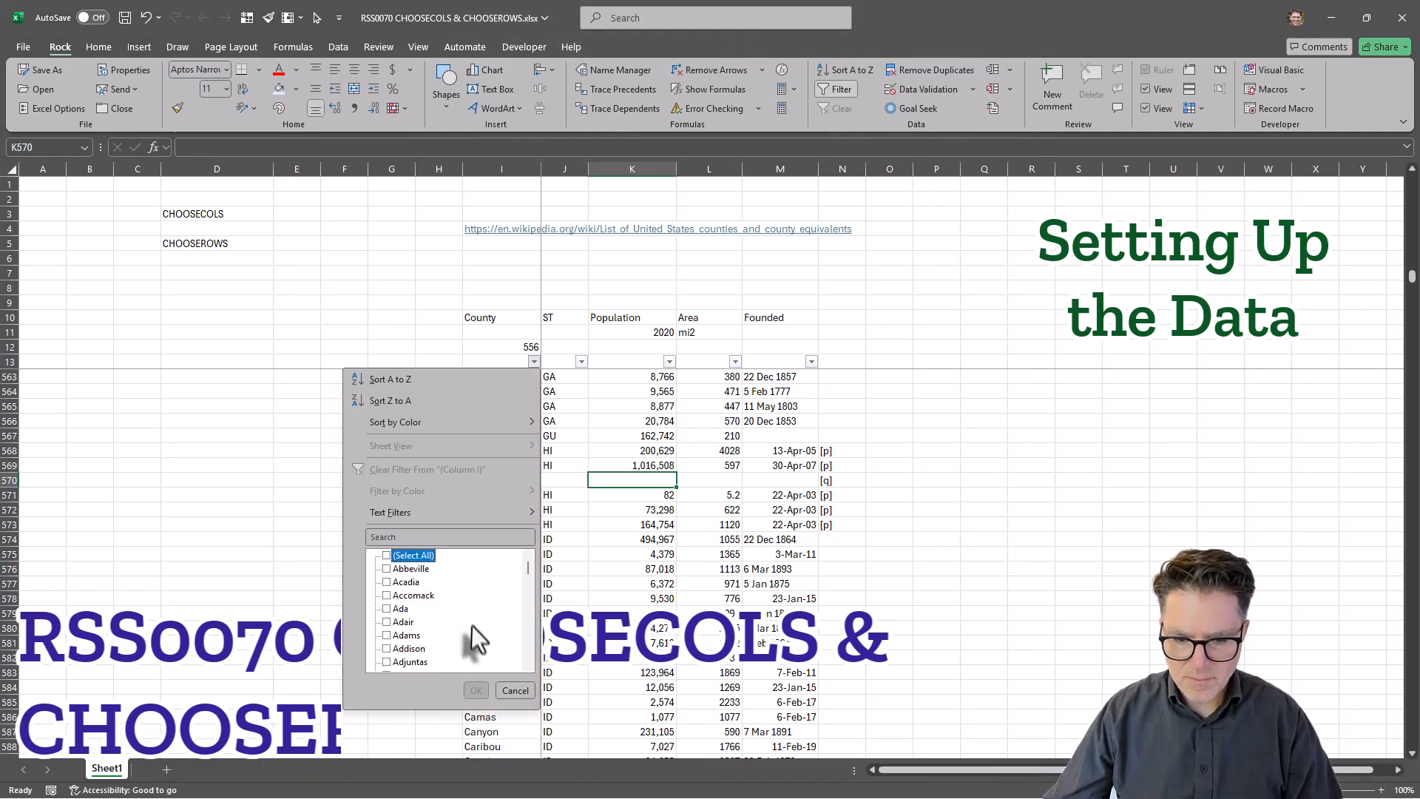
{"action": "scroll", "coordinate": [463, 629], "scroll_direction": "down", "scroll_amount": 20}
{"action": "scroll", "coordinate": [531, 577], "scroll_direction": "up", "scroll_amount": 1}
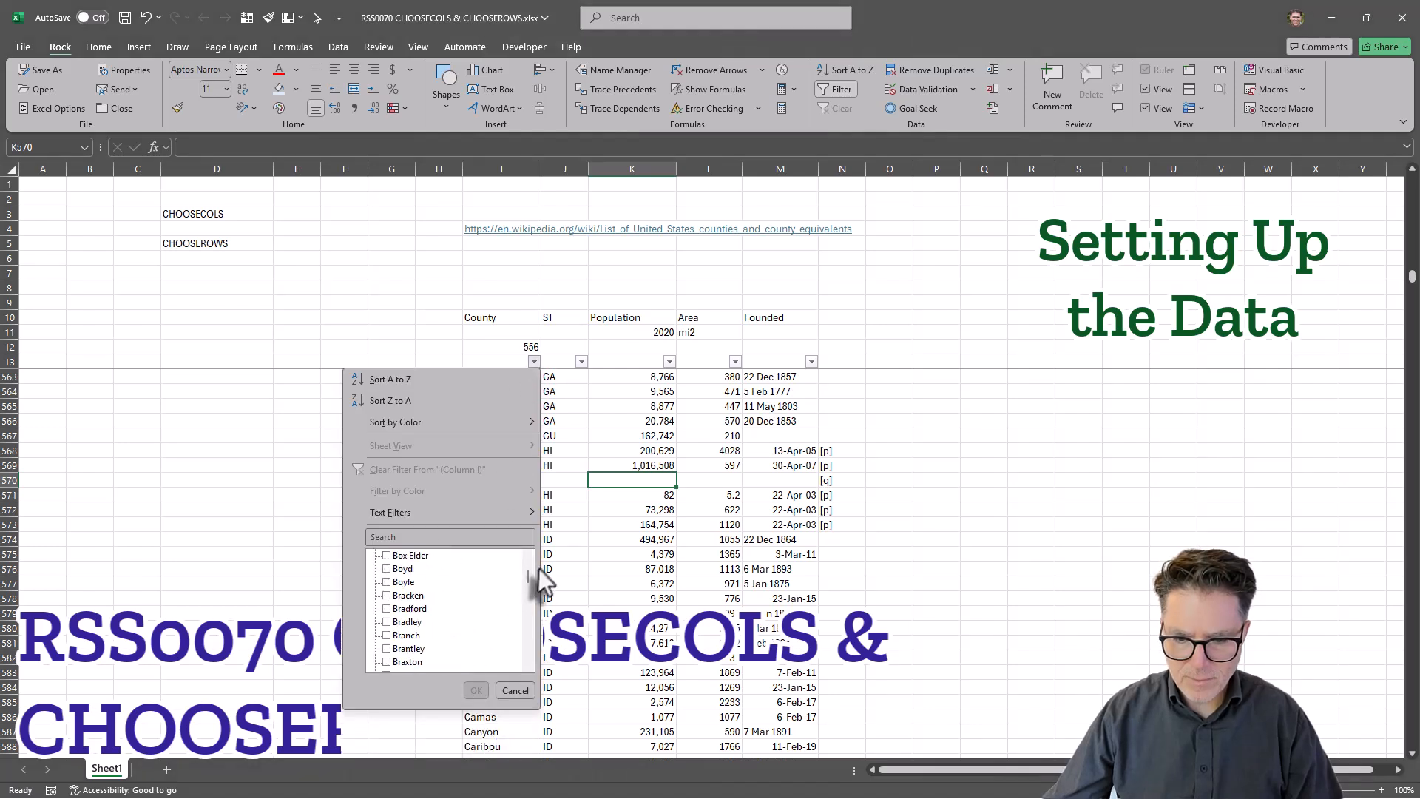
{"action": "left_click_drag", "start_coordinate": [530, 579], "coordinate": [520, 664]}
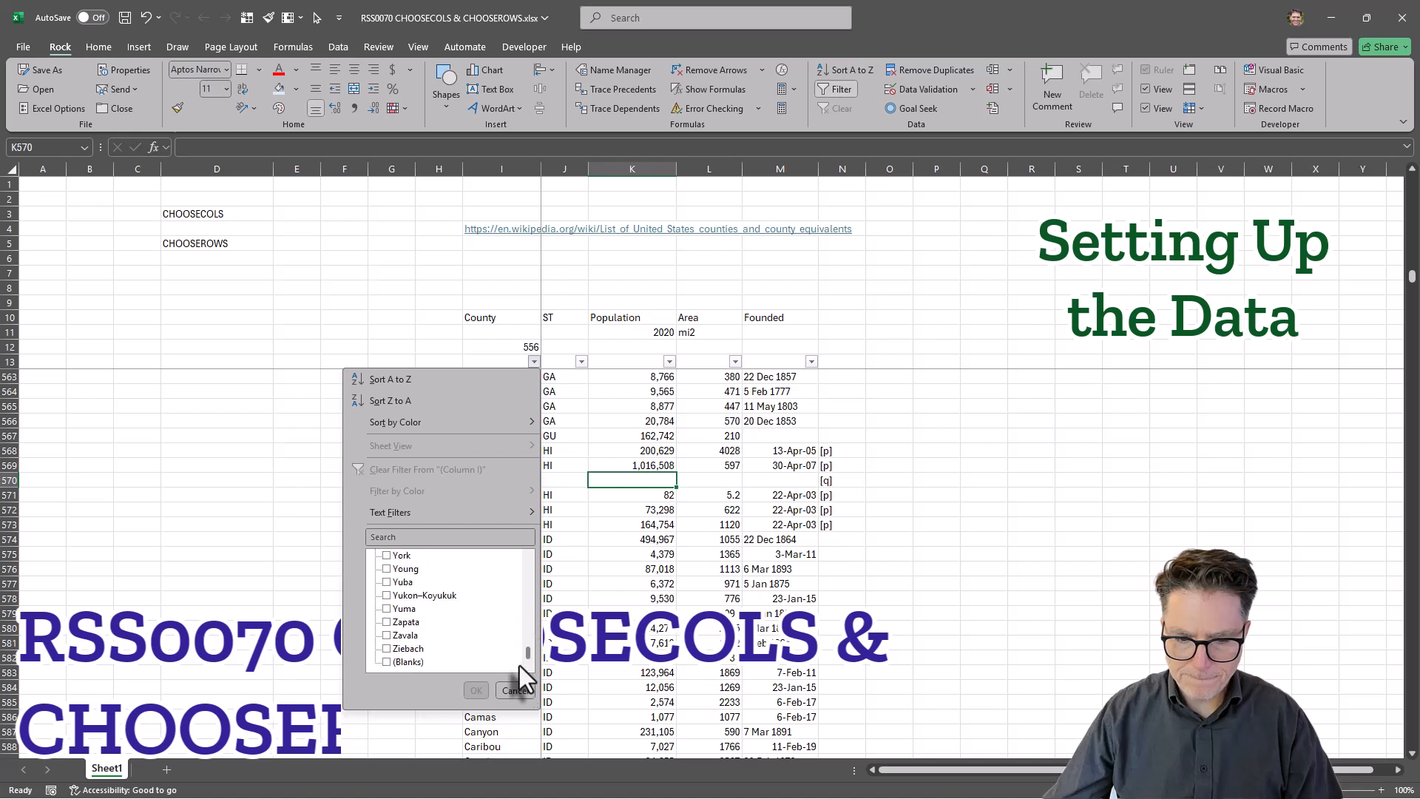
{"action": "left_click", "coordinate": [470, 689]}
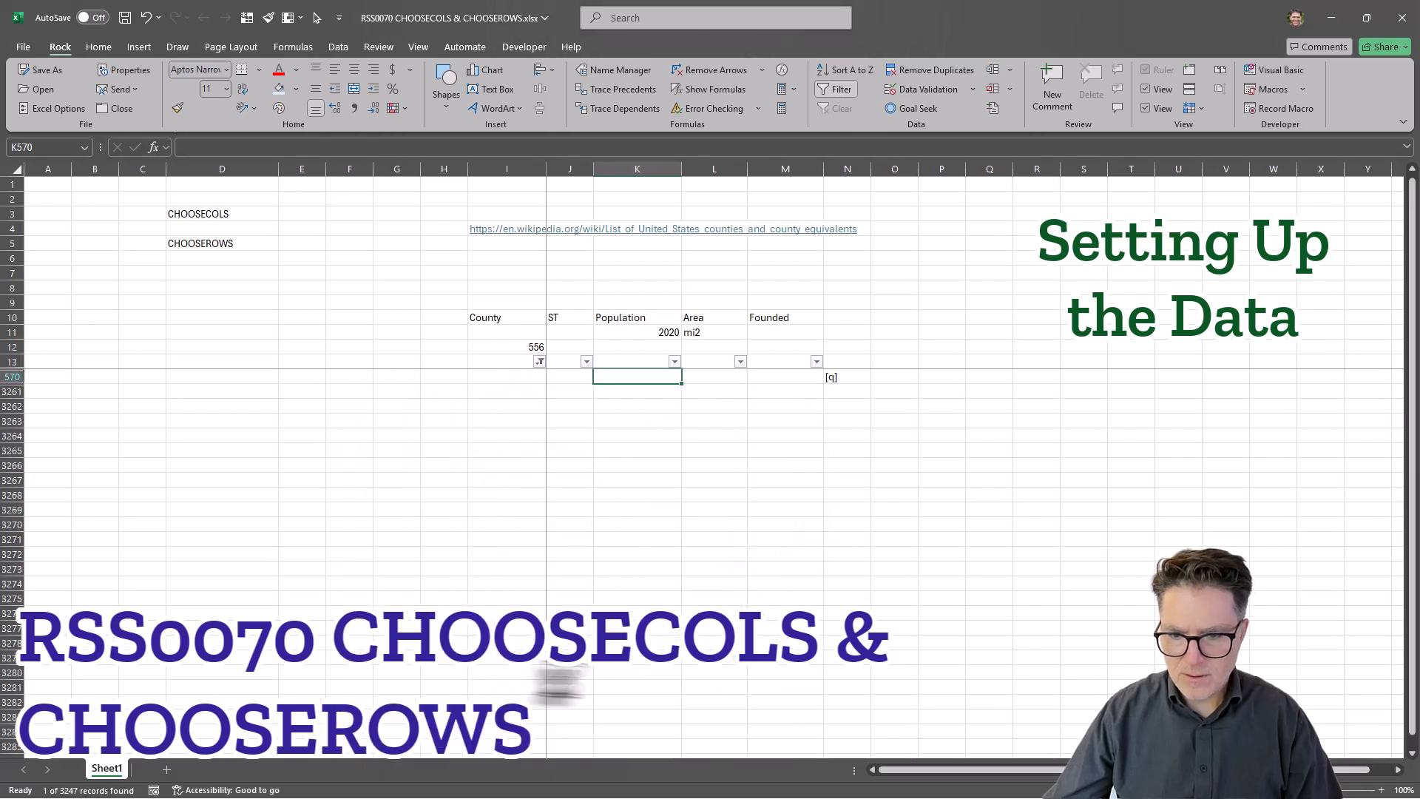
Delete row 570, which has no county, and clear the County column's filter
{"action": "right_click", "coordinate": [10, 378]}
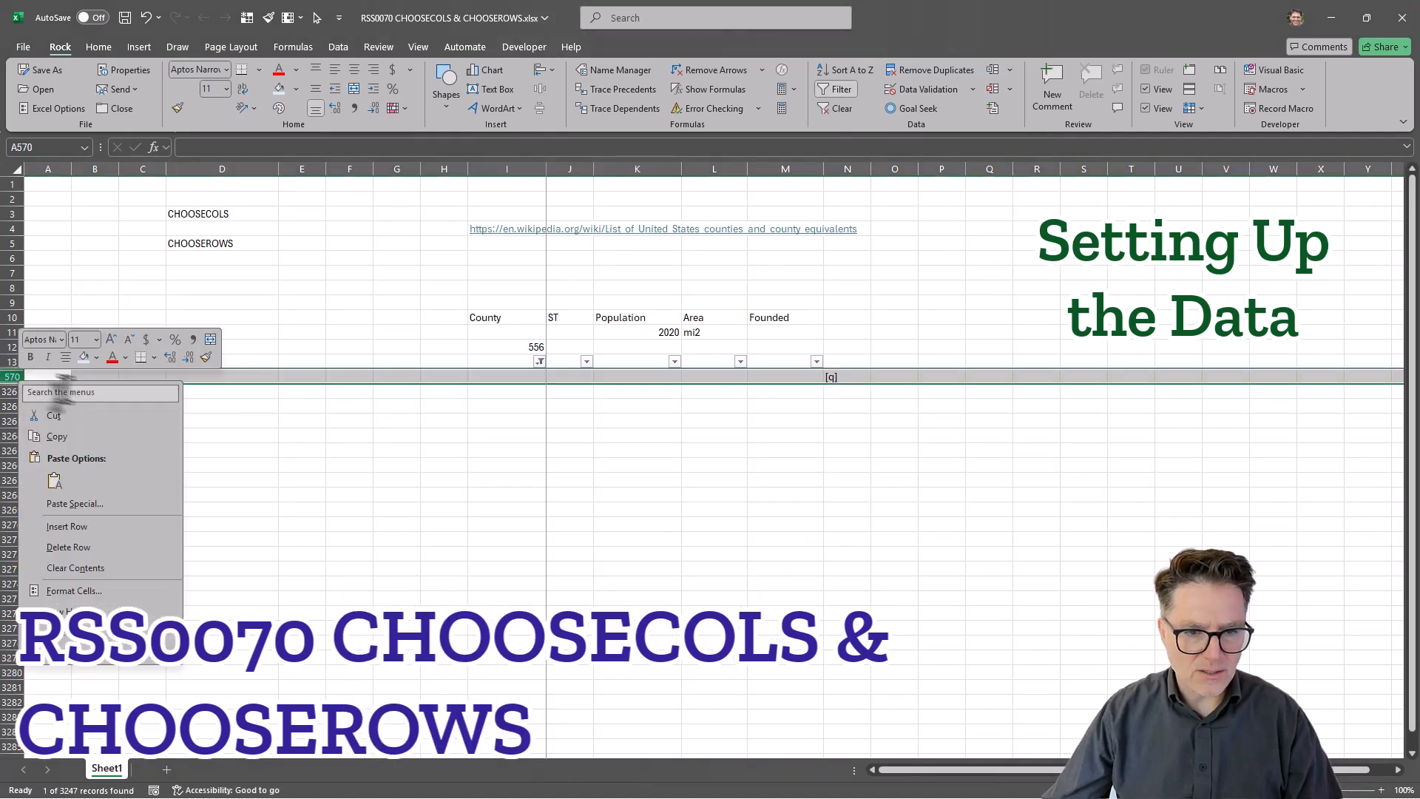
{"action": "left_click", "coordinate": [74, 548]}
{"action": "left_click", "coordinate": [891, 480]}
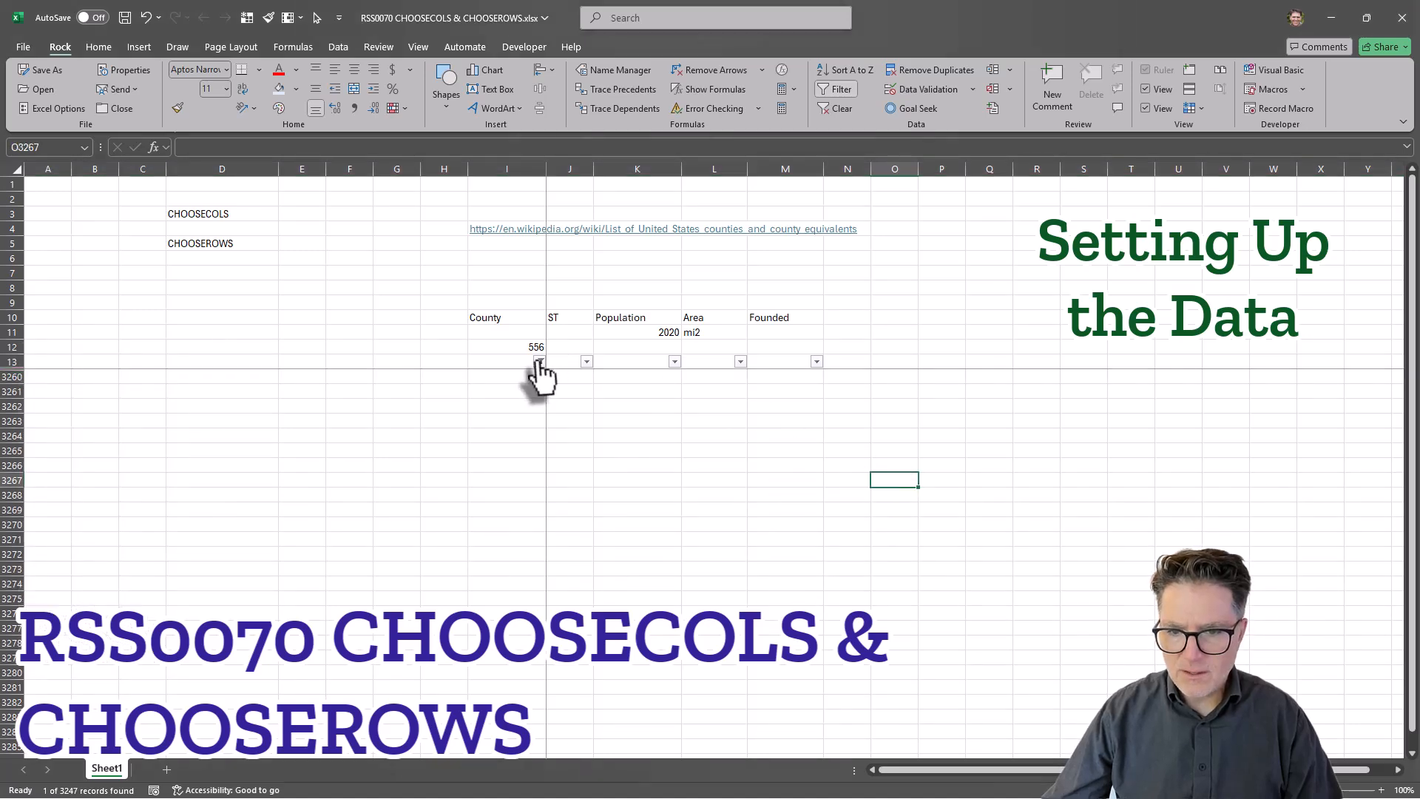
{"action": "left_click", "coordinate": [540, 362]}
{"action": "left_click", "coordinate": [423, 470]}
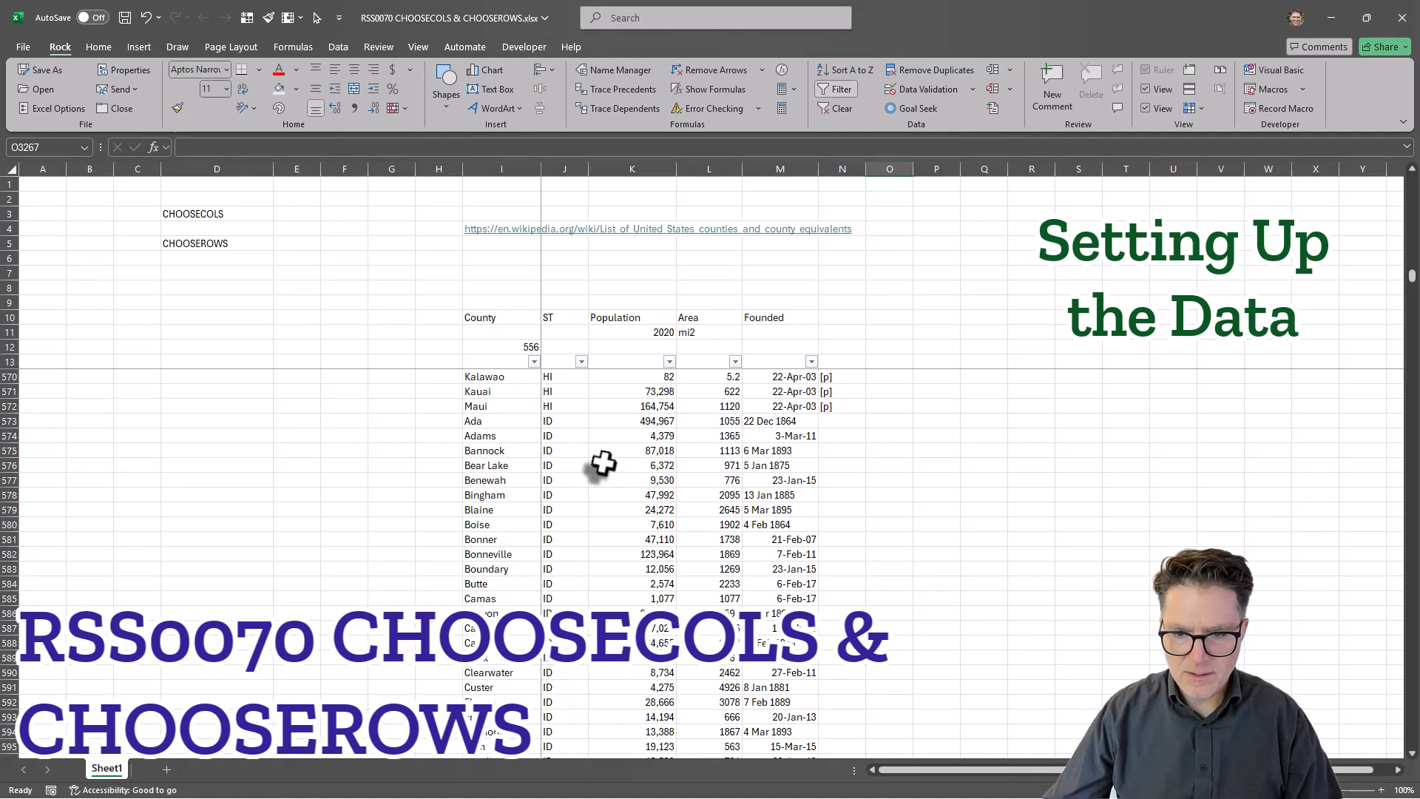
Update the COUNTA formula in I12 to count the full County column, I14:I3259
{"action": "left_click", "coordinate": [501, 363]}
{"action": "key", "text": "Down"}
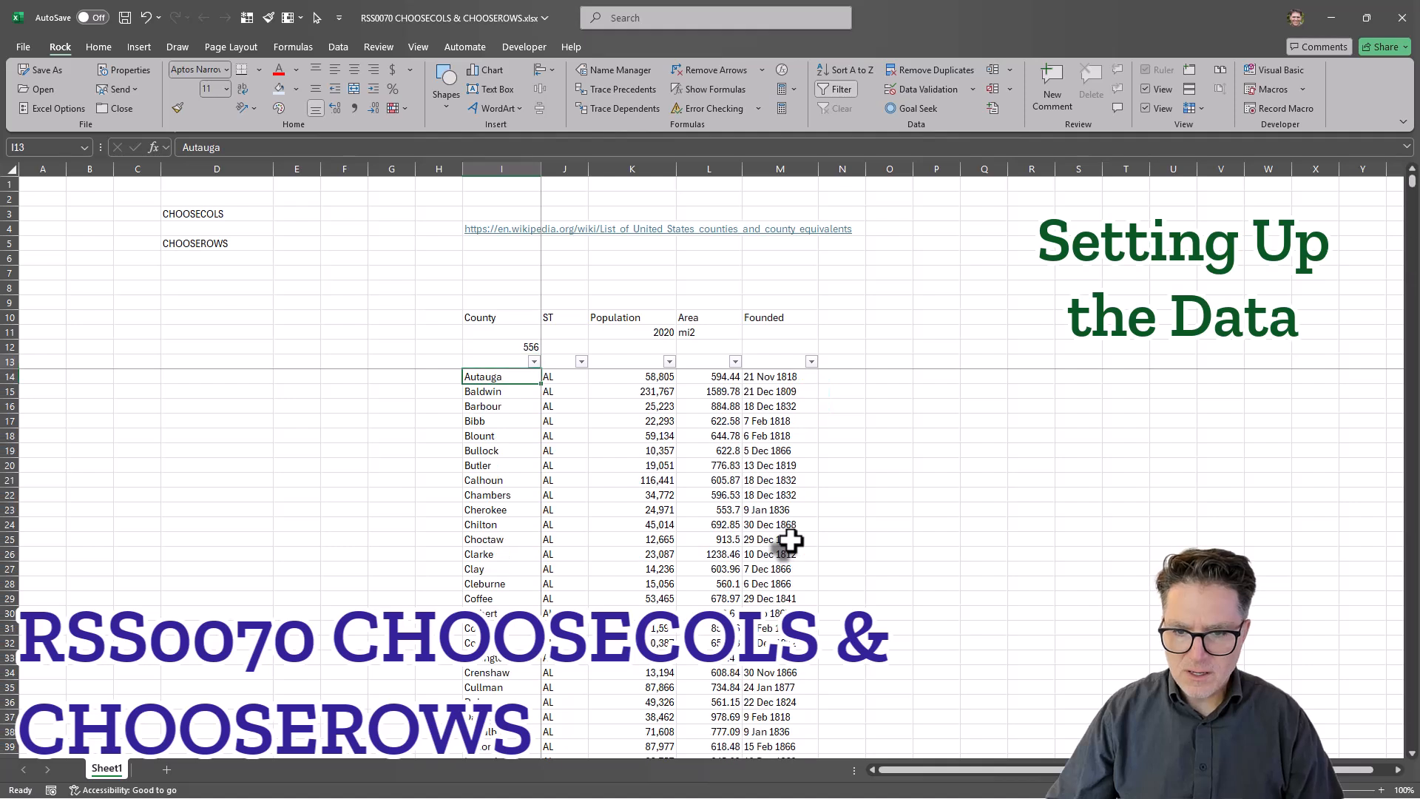
{"action": "key", "text": "Up"}
{"action": "left_click", "coordinate": [504, 345]}
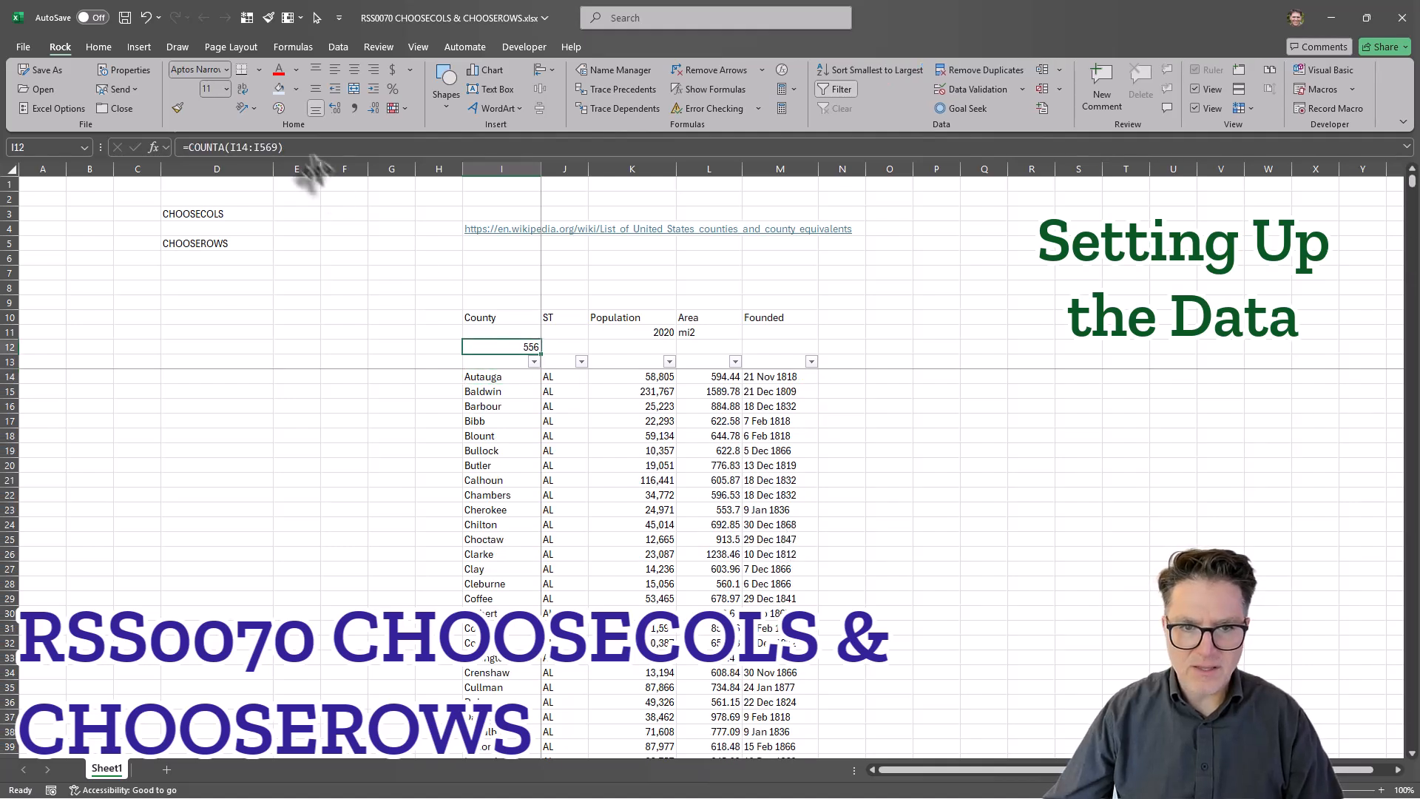
{"action": "left_click", "coordinate": [244, 147]}
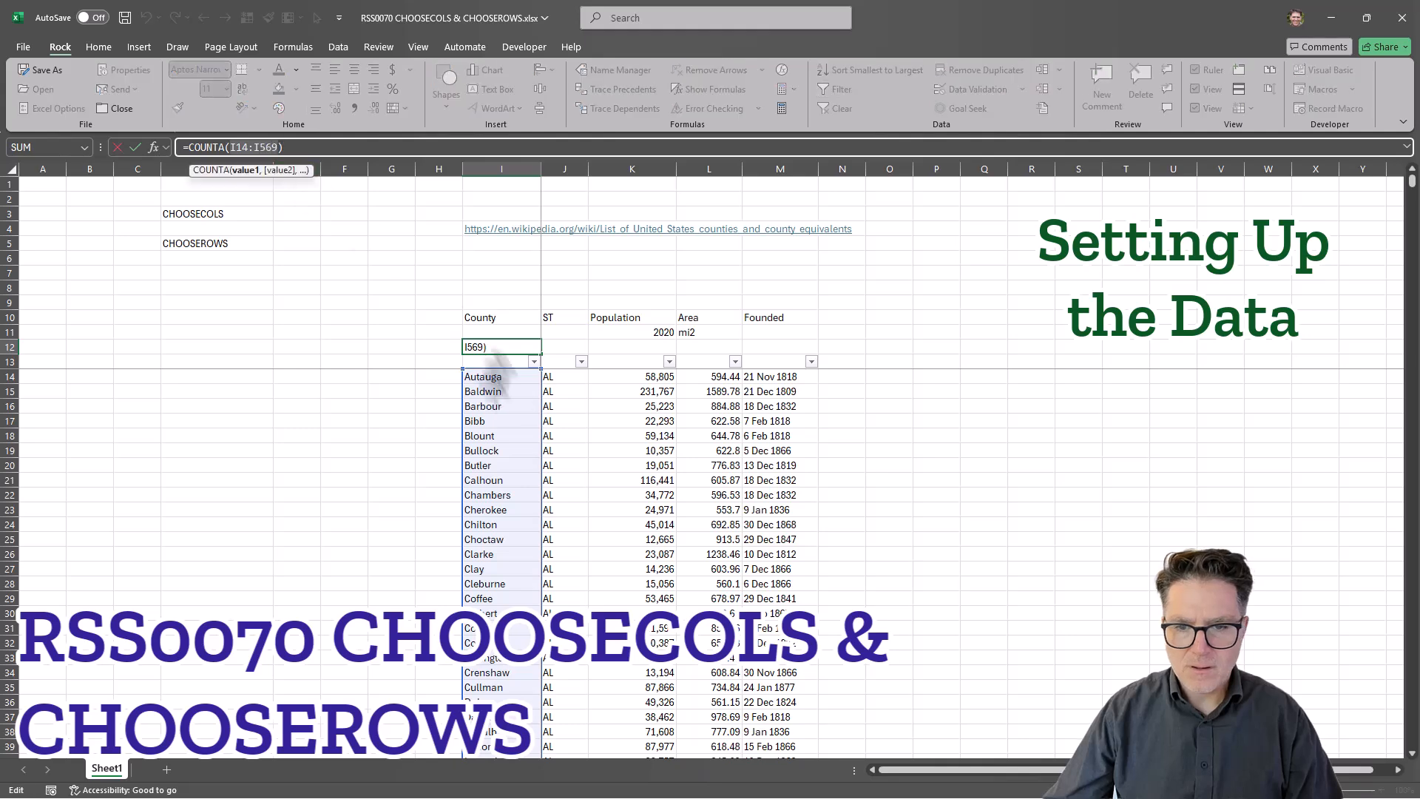
{"action": "left_click", "coordinate": [491, 378]}
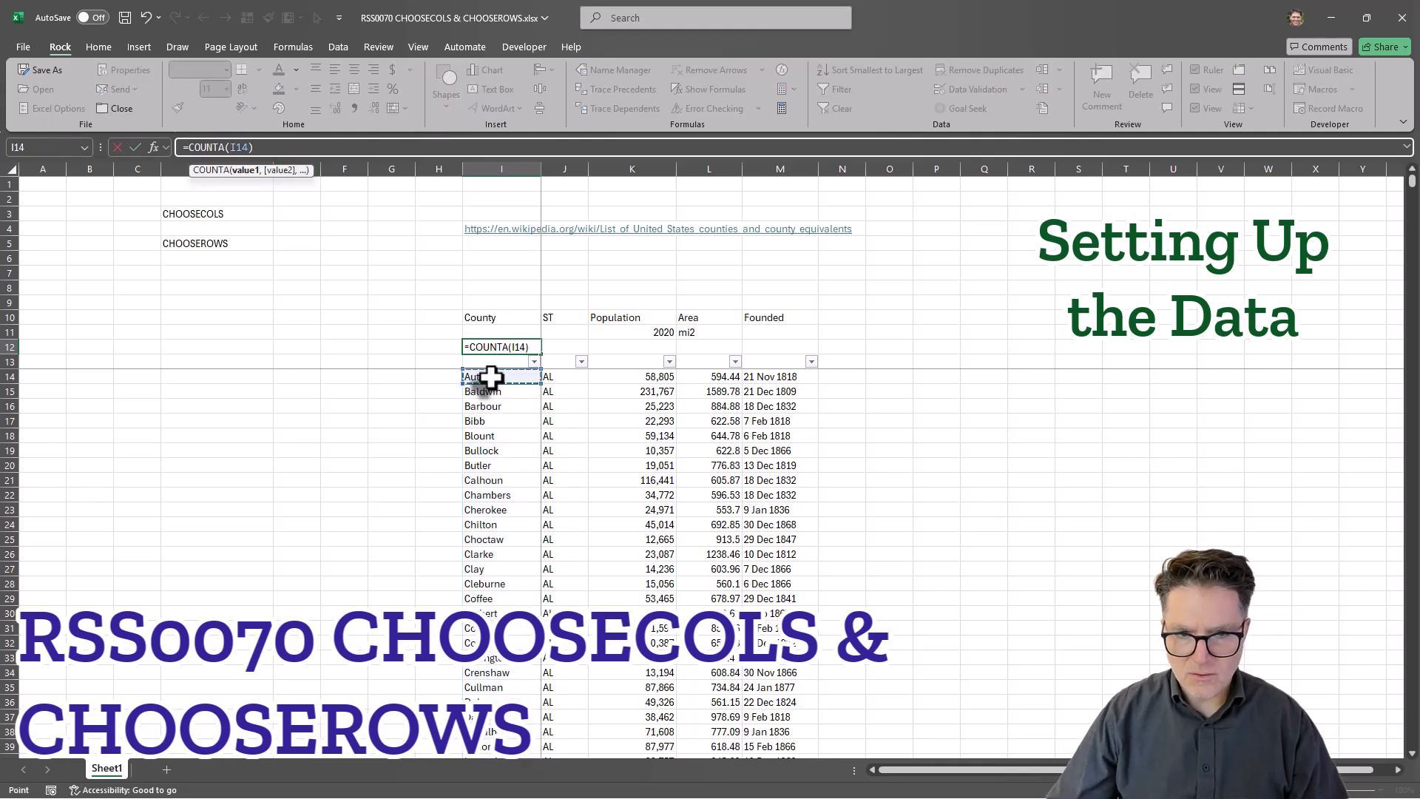
{"action": "key", "text": "ctrl+shift+Down"}
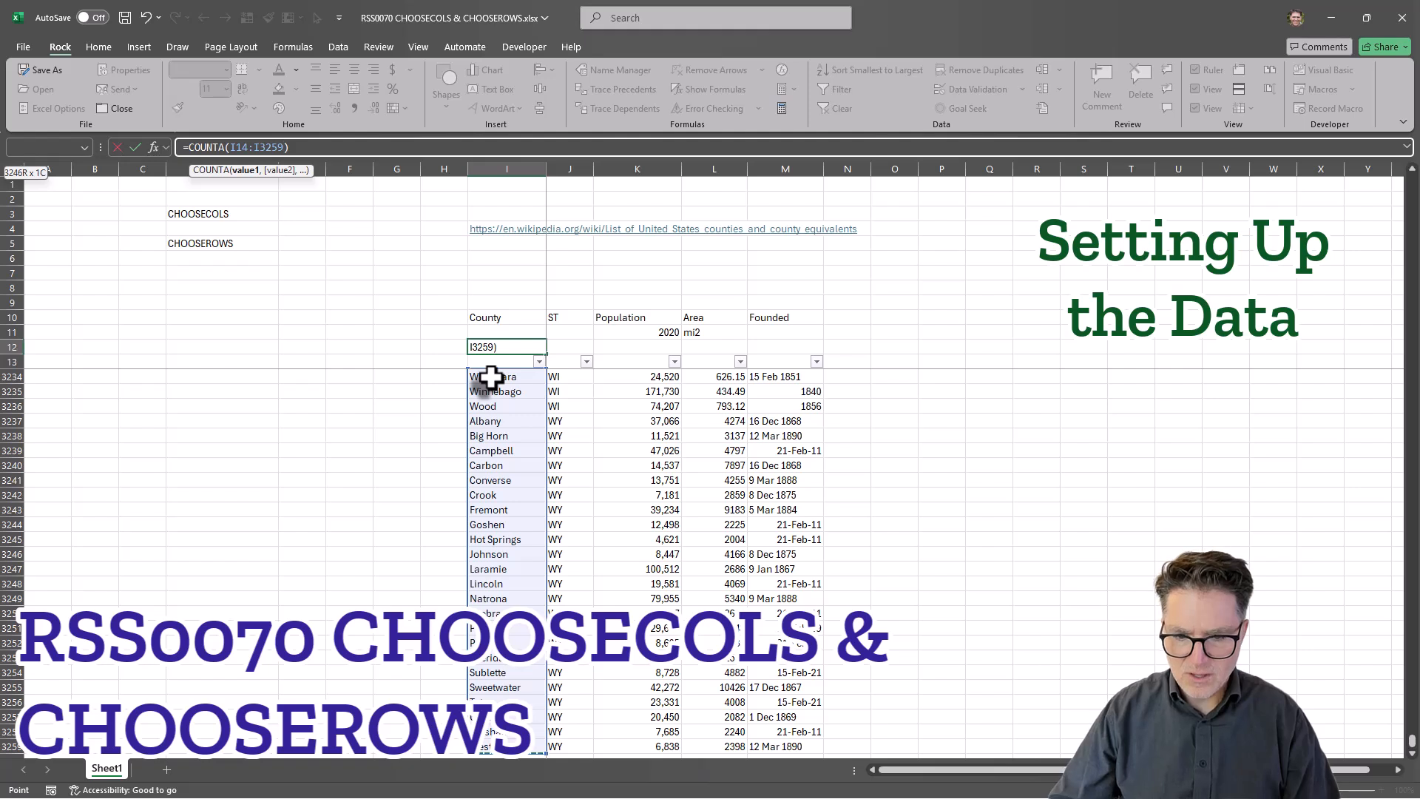
{"action": "key", "text": "ctrl+Return"}
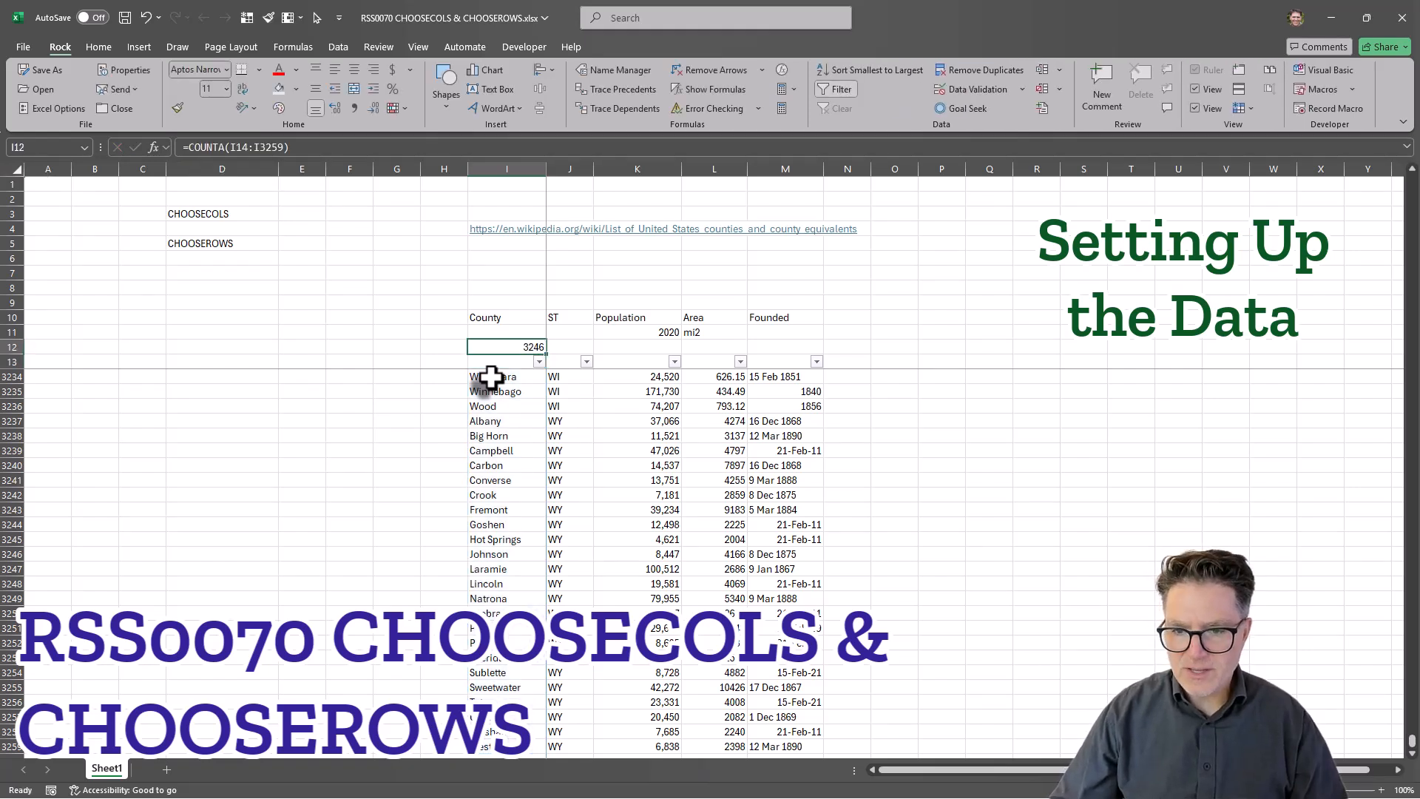
Fill the COUNTA formula from I12 across to M12 and check the copied formula above the Founded column
{"action": "key", "text": "shift+Right"}
{"action": "key", "text": "shift+Right"}
{"action": "key", "text": "shift+Right"}
{"action": "key", "text": "shift+Right"}
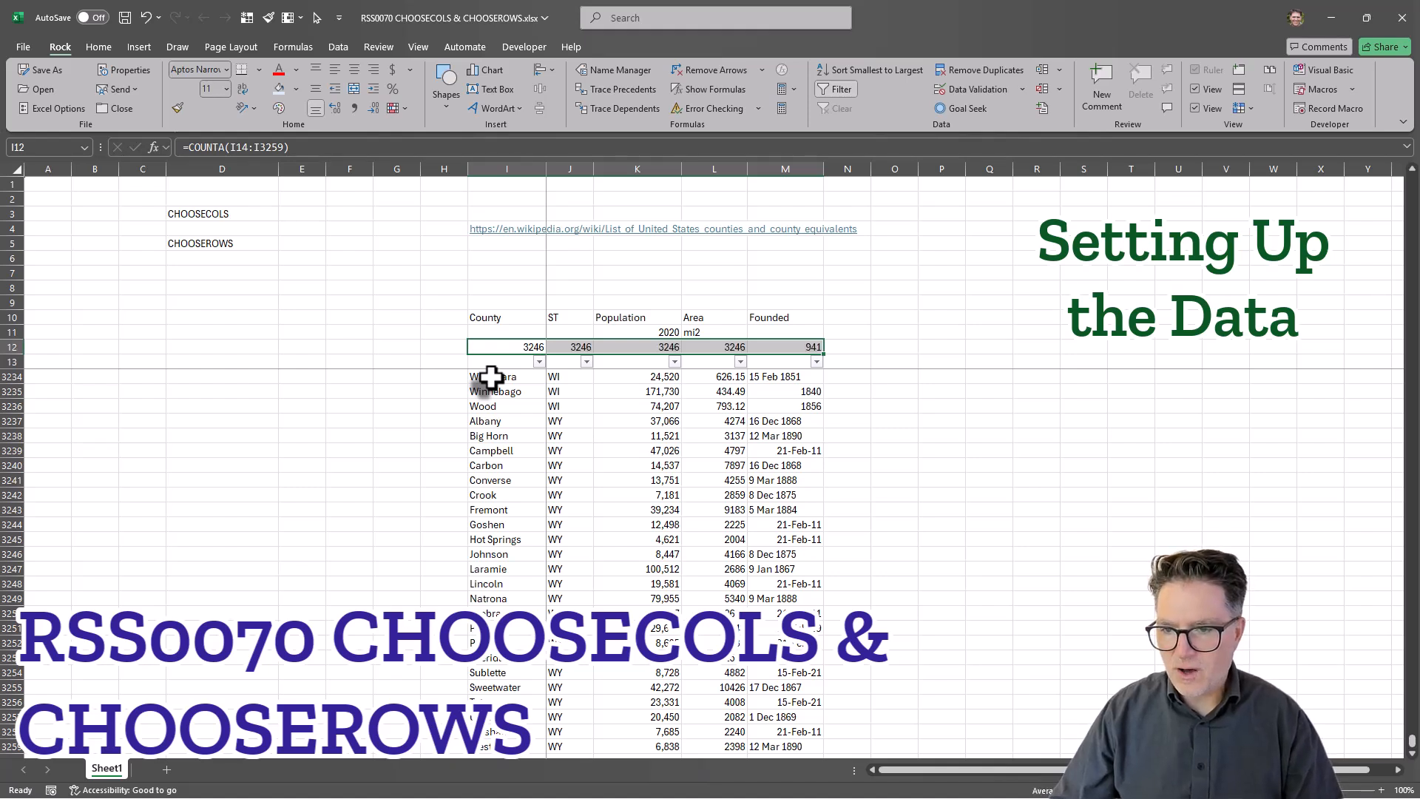
{"action": "key", "text": "shift+Left"}
{"action": "key", "text": "shift+Left"}
{"action": "key", "text": "shift+Left"}
{"action": "key", "text": "shift+Left"}
{"action": "key", "text": "Right"}
{"action": "key", "text": "Right"}
{"action": "key", "text": "Right"}
{"action": "key", "text": "Right"}
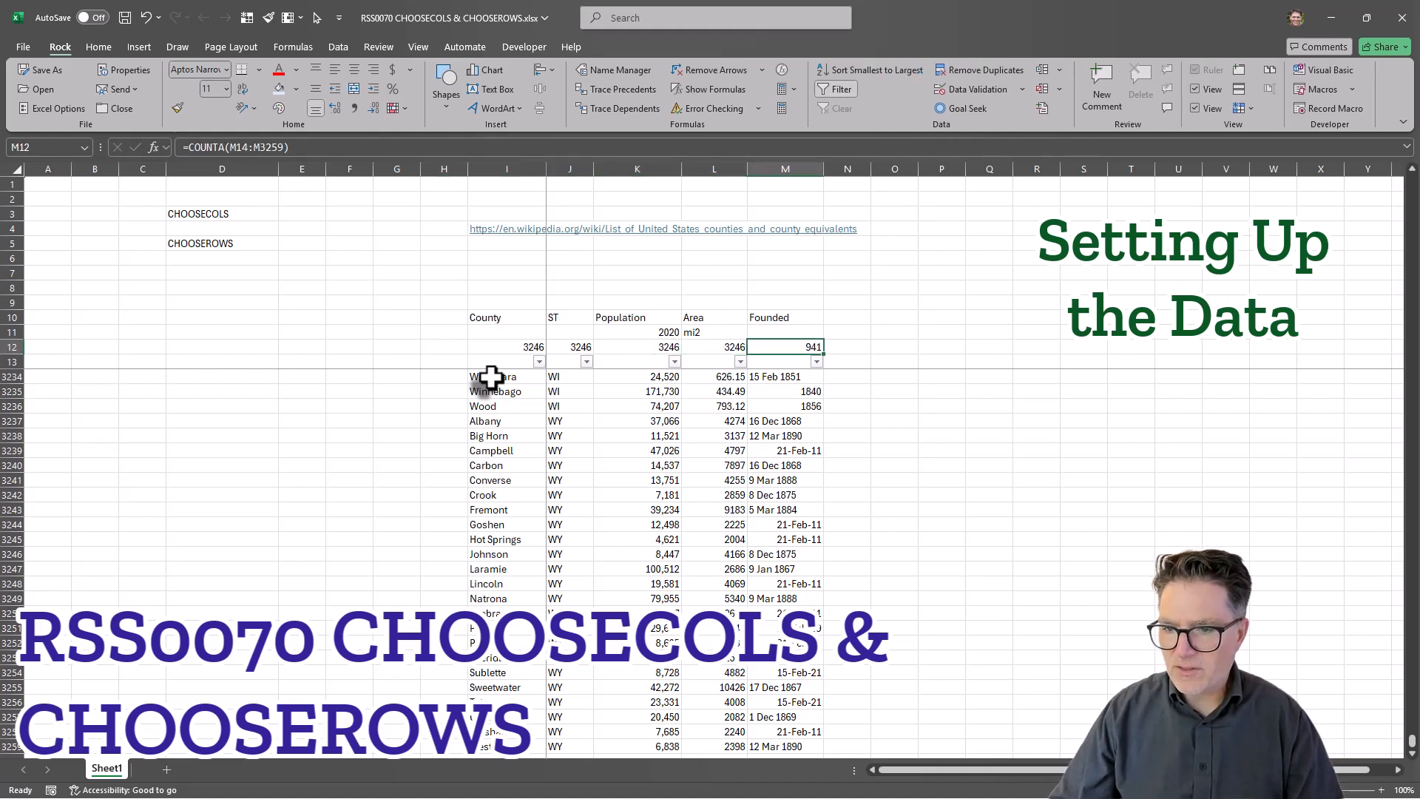
{"action": "left_click", "coordinate": [795, 481]}
{"action": "left_click", "coordinate": [904, 494]}
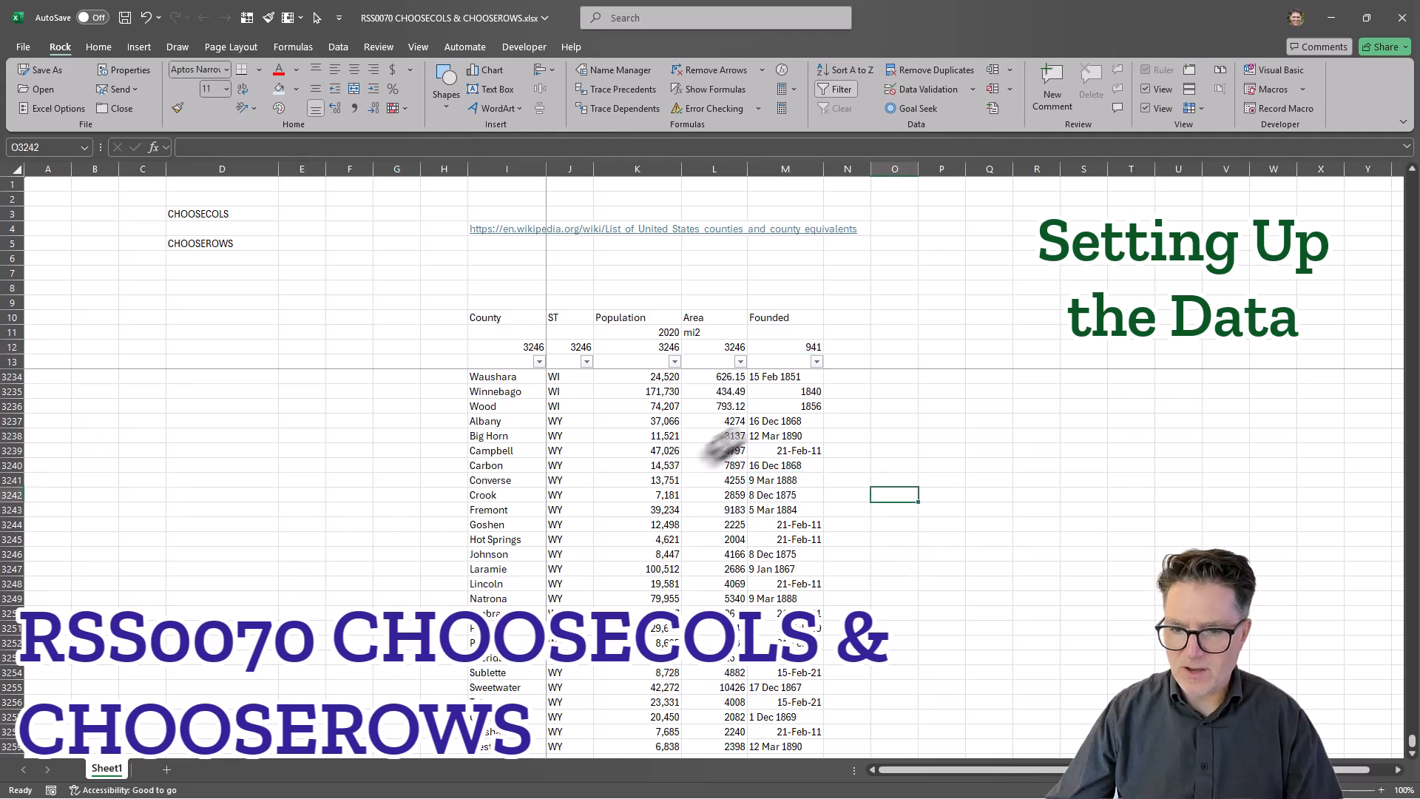
{"action": "left_click", "coordinate": [474, 377]}
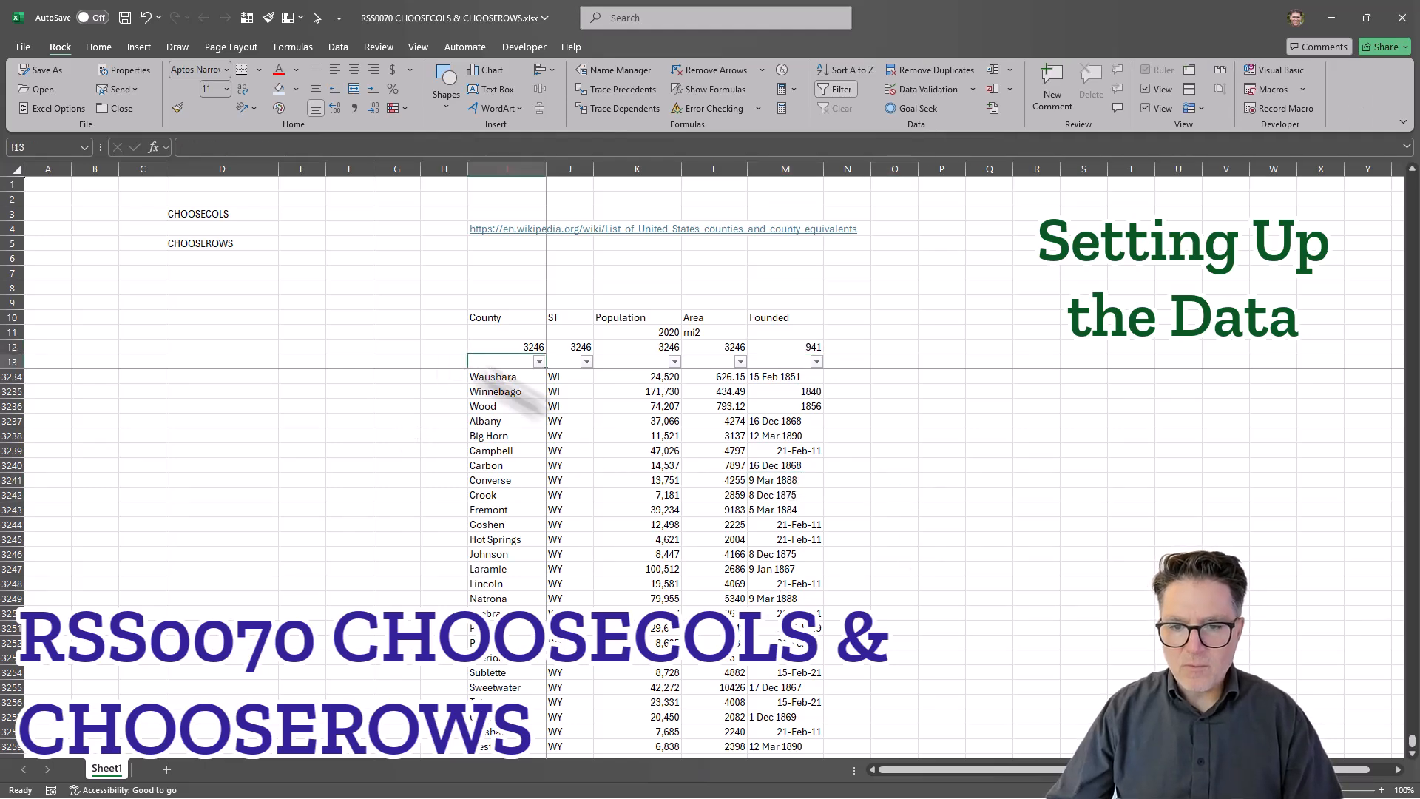
{"action": "key", "text": "ctrl+Up"}
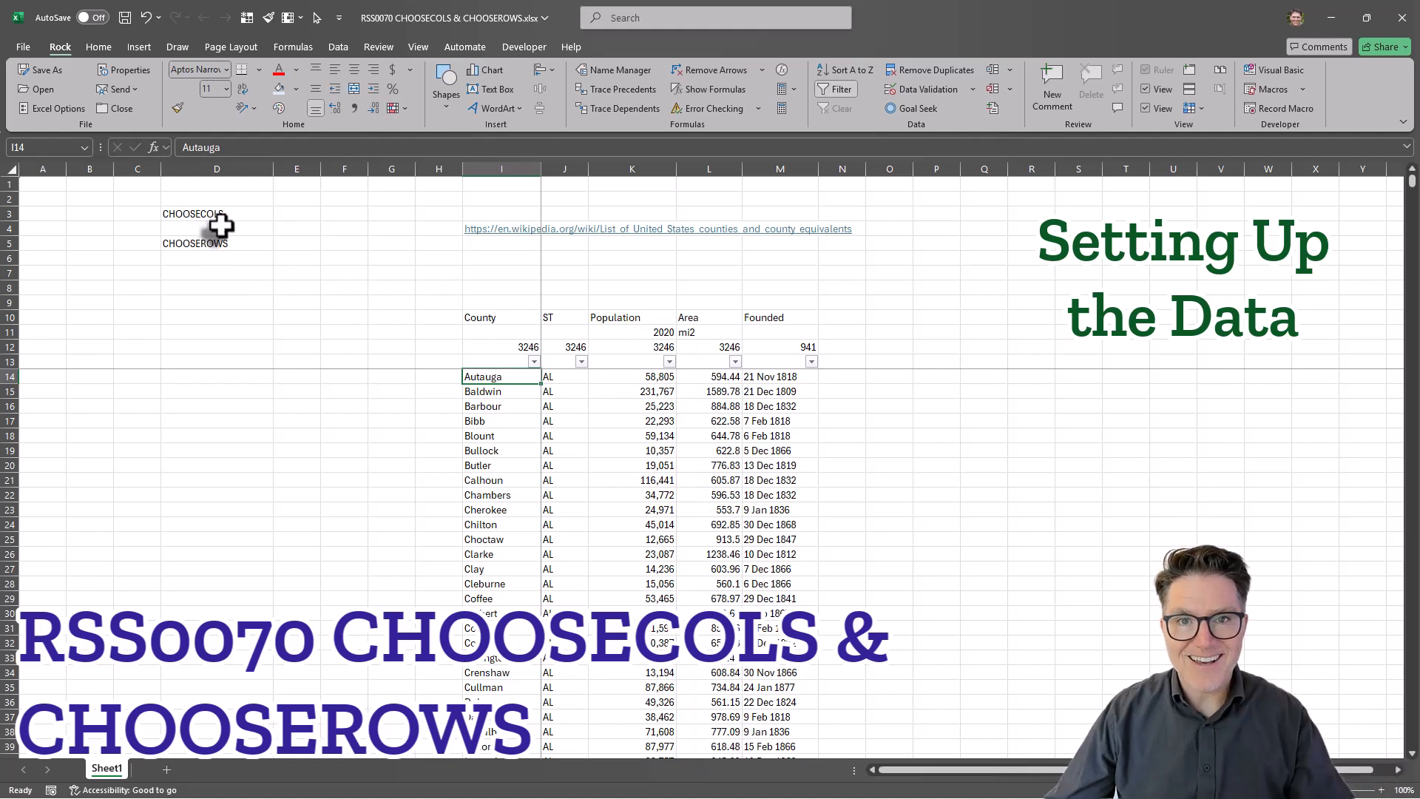
Enter the formula =CHOOSECOLS(I14:M3259,3) in D7 to return the Population column
{"action": "left_click", "coordinate": [222, 275]}
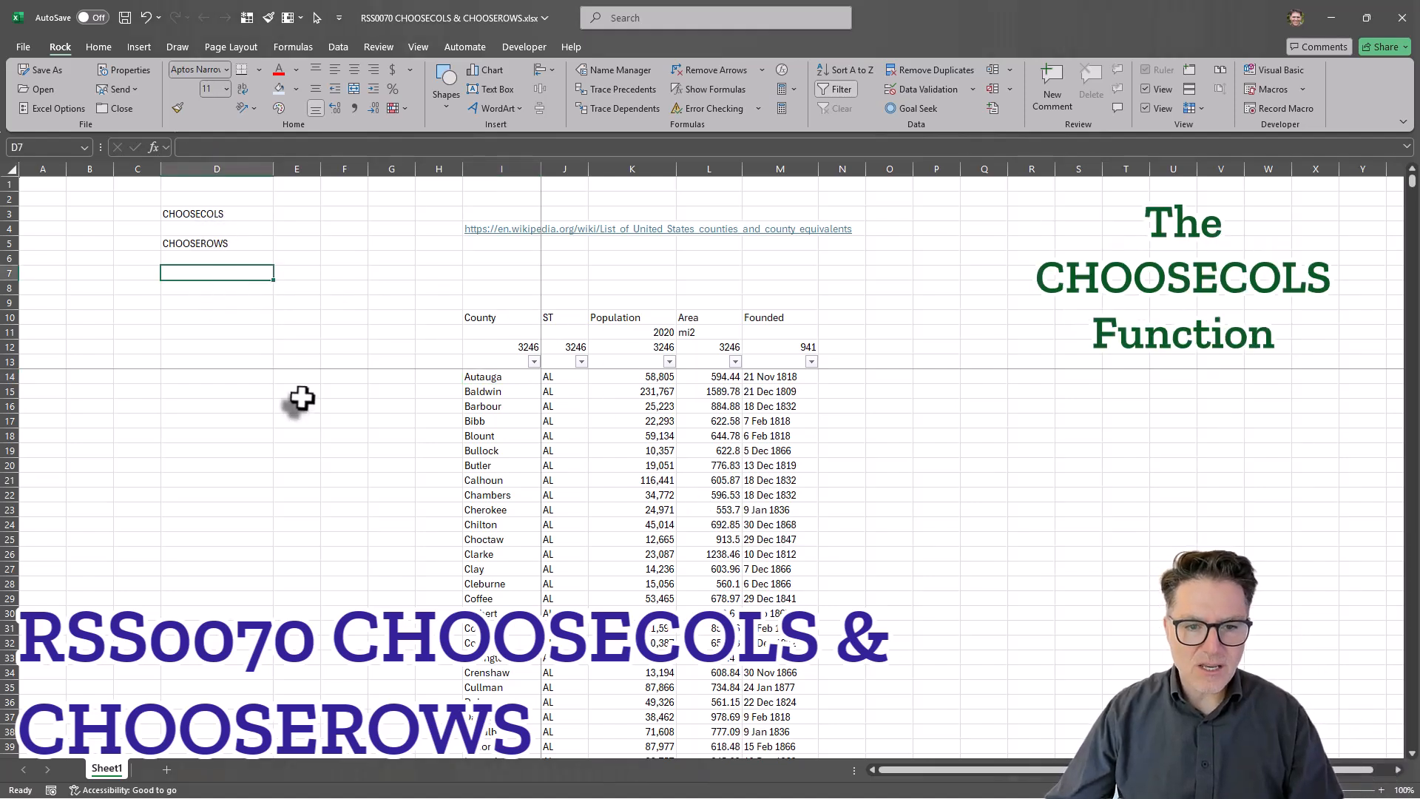
{"action": "type", "text": "="}
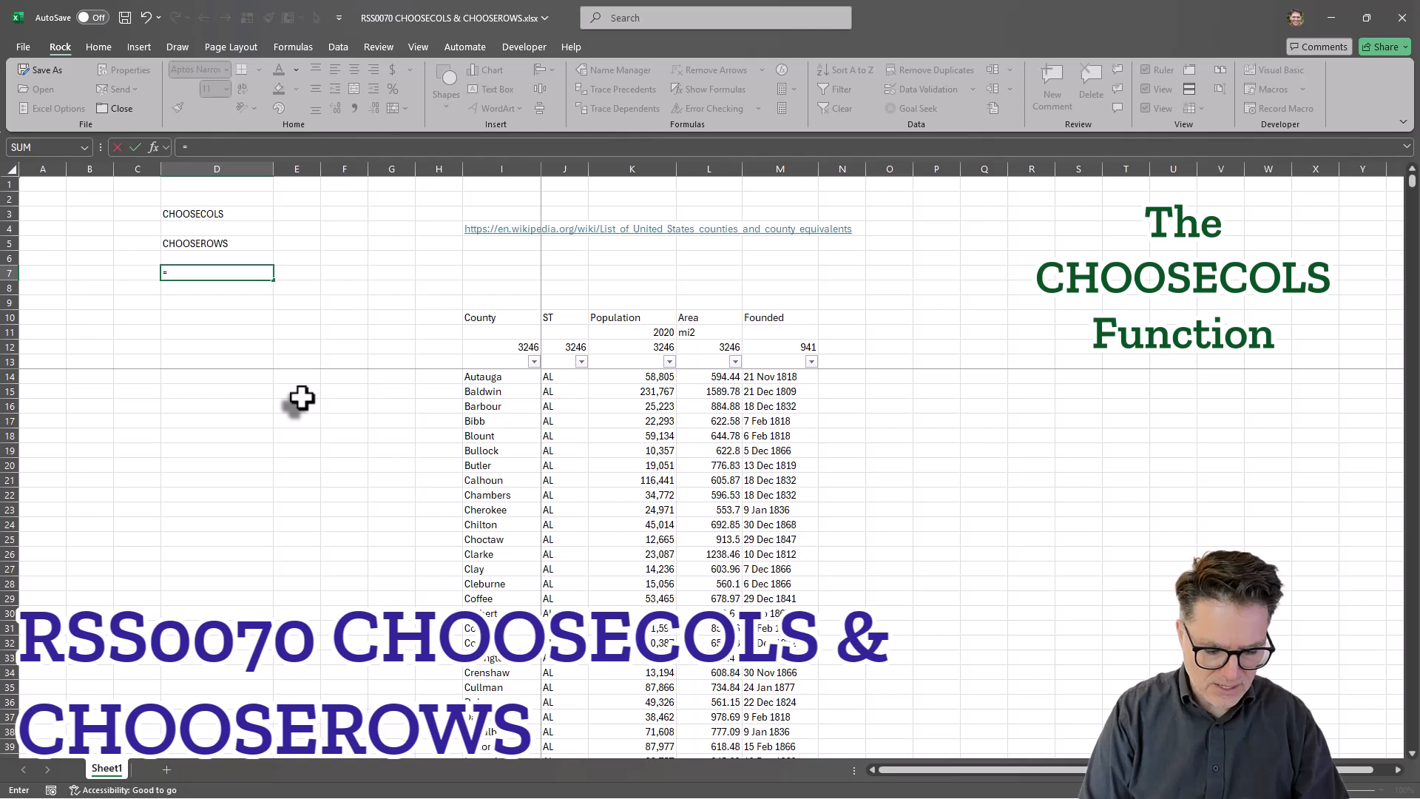
{"action": "type", "text": "choo"}
{"action": "key", "text": "Down"}
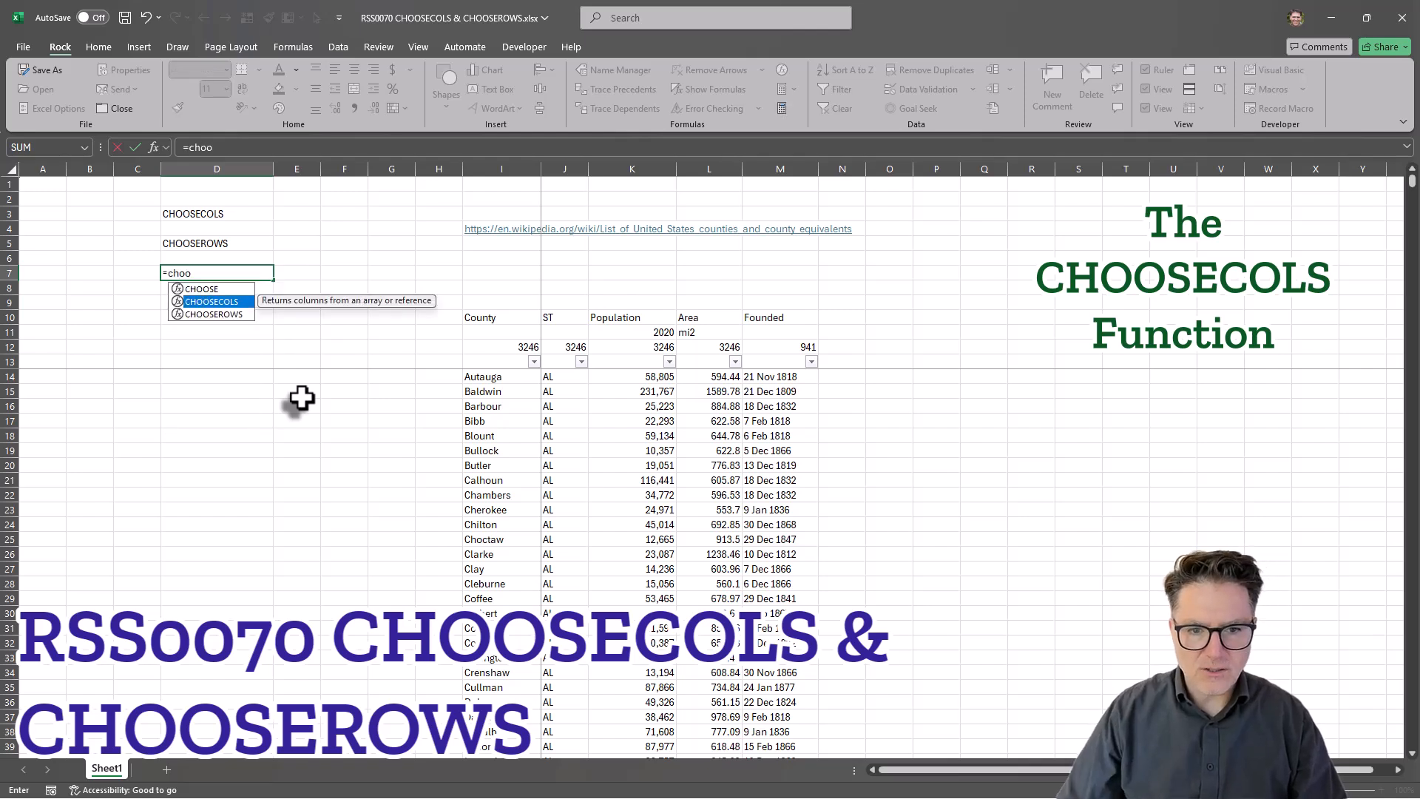
{"action": "key", "text": "Tab"}
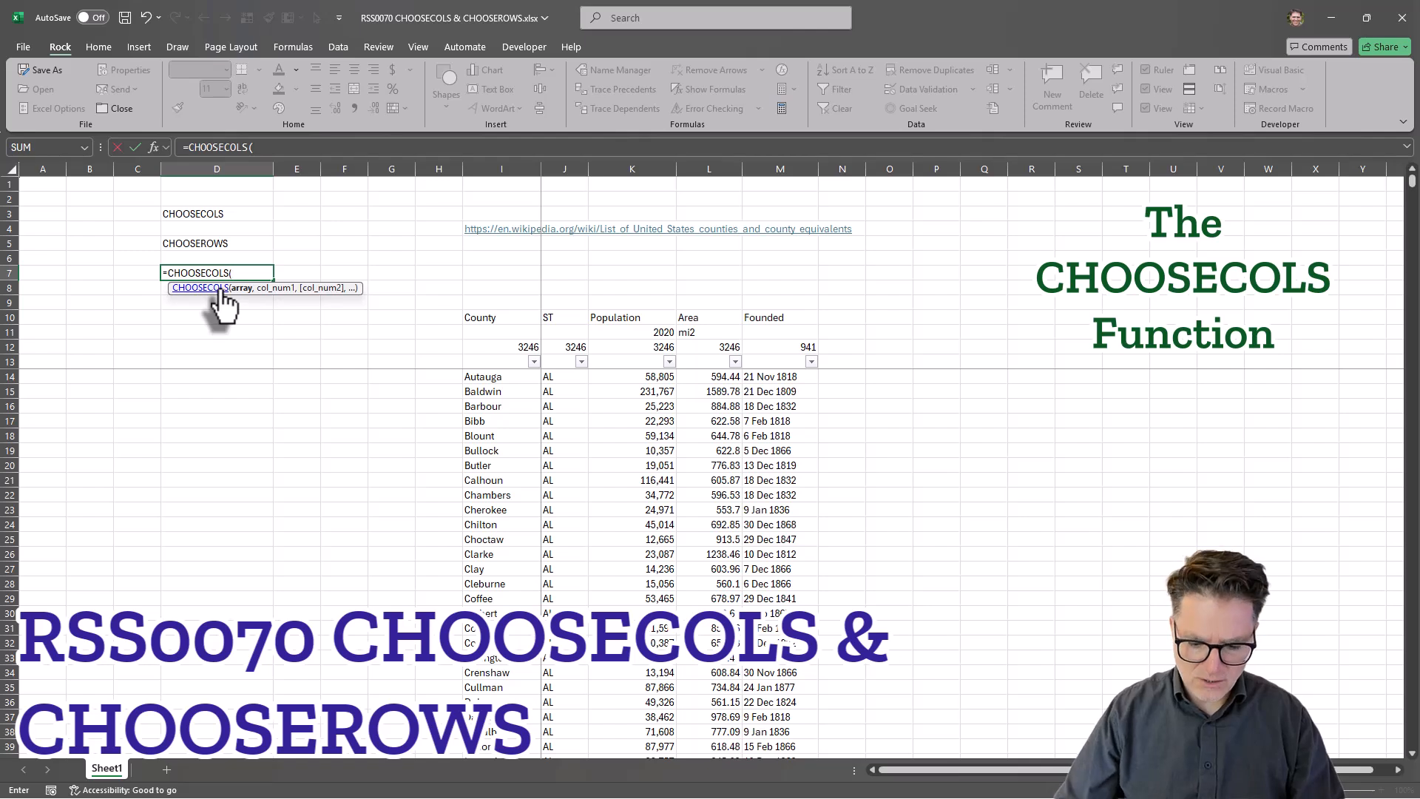
{"action": "key", "text": "BackSpace"}
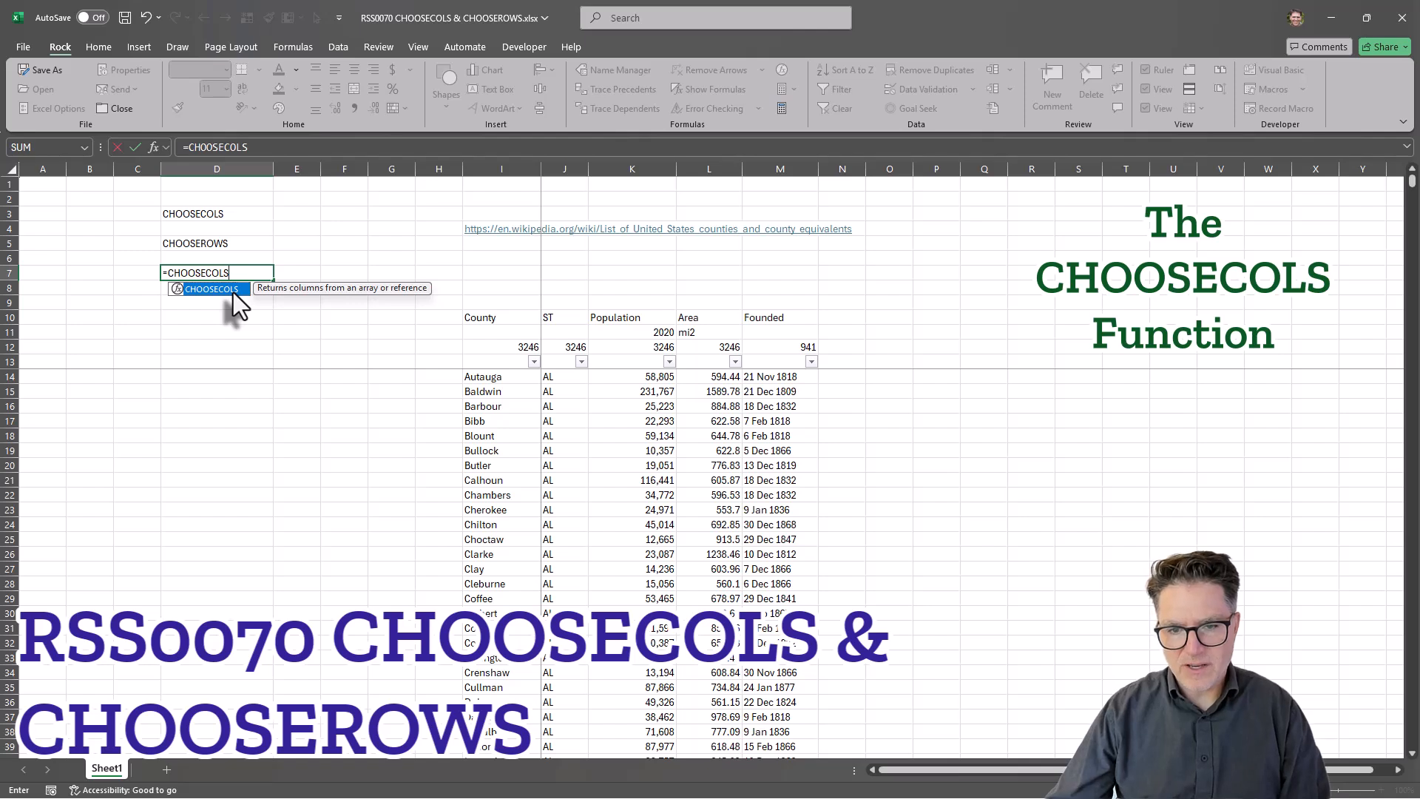
{"action": "double_click", "coordinate": [233, 290]}
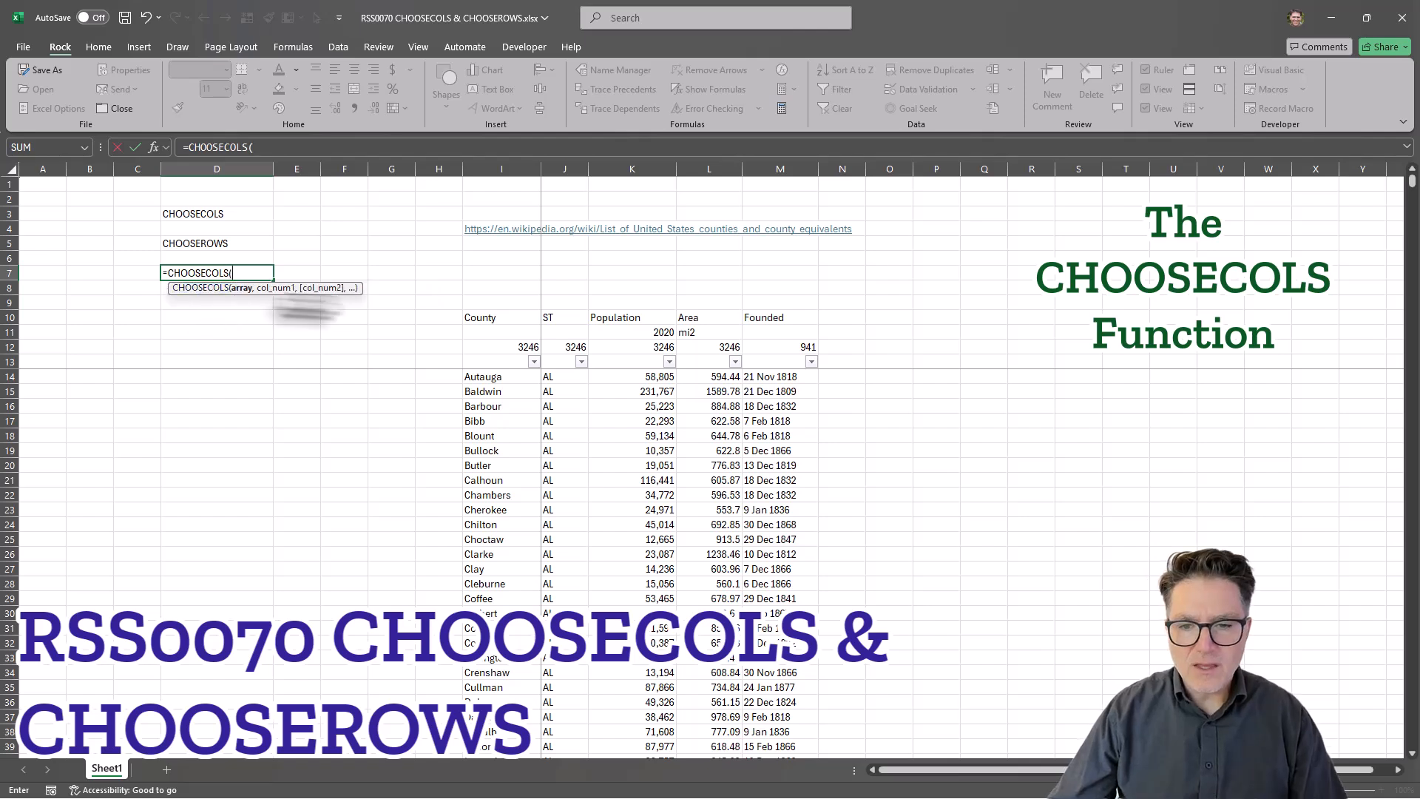
{"action": "left_click", "coordinate": [494, 378]}
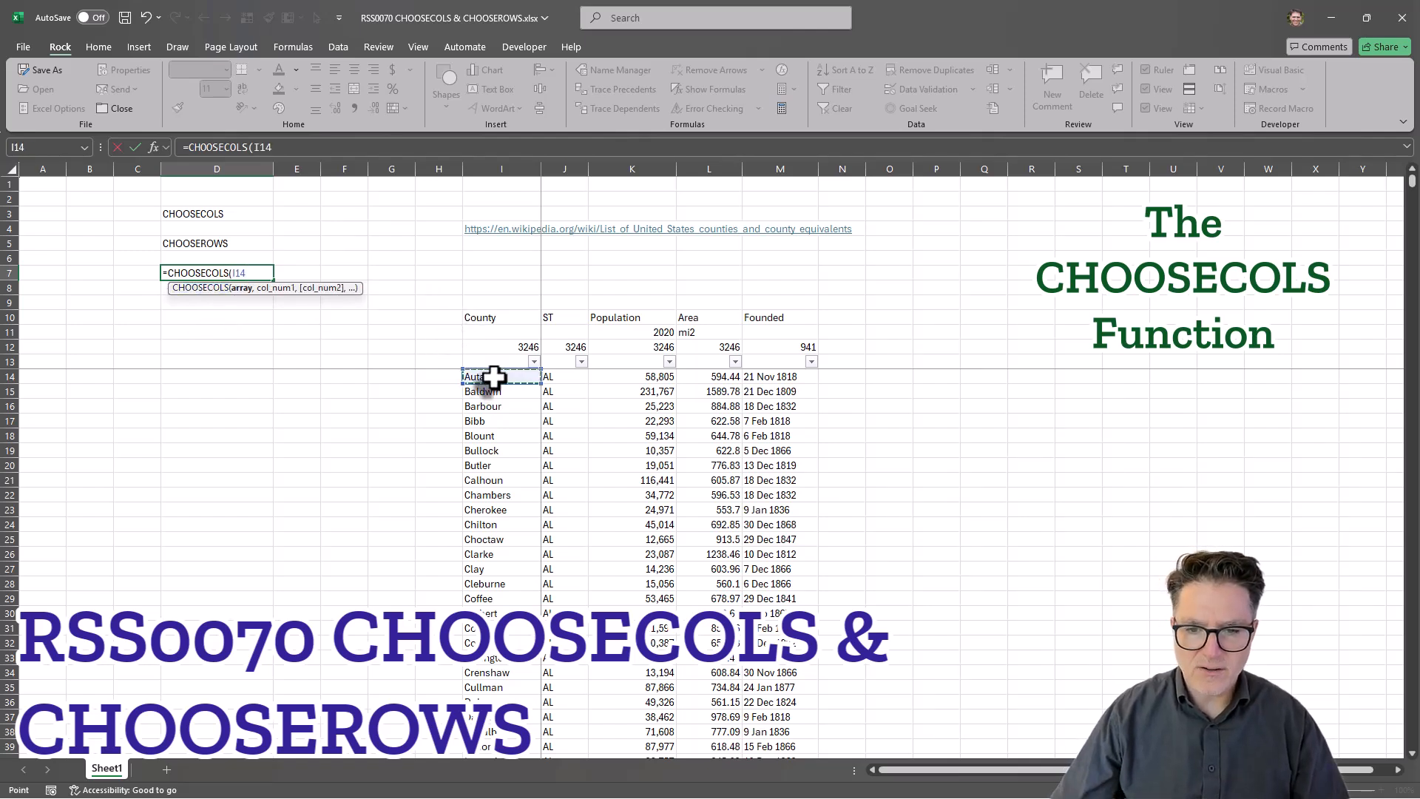
{"action": "key", "text": "shift+Right"}
{"action": "key", "text": "shift+Right"}
{"action": "key", "text": "shift+Right"}
{"action": "key", "text": "shift+Right"}
{"action": "key", "text": "ctrl+shift+Down"}
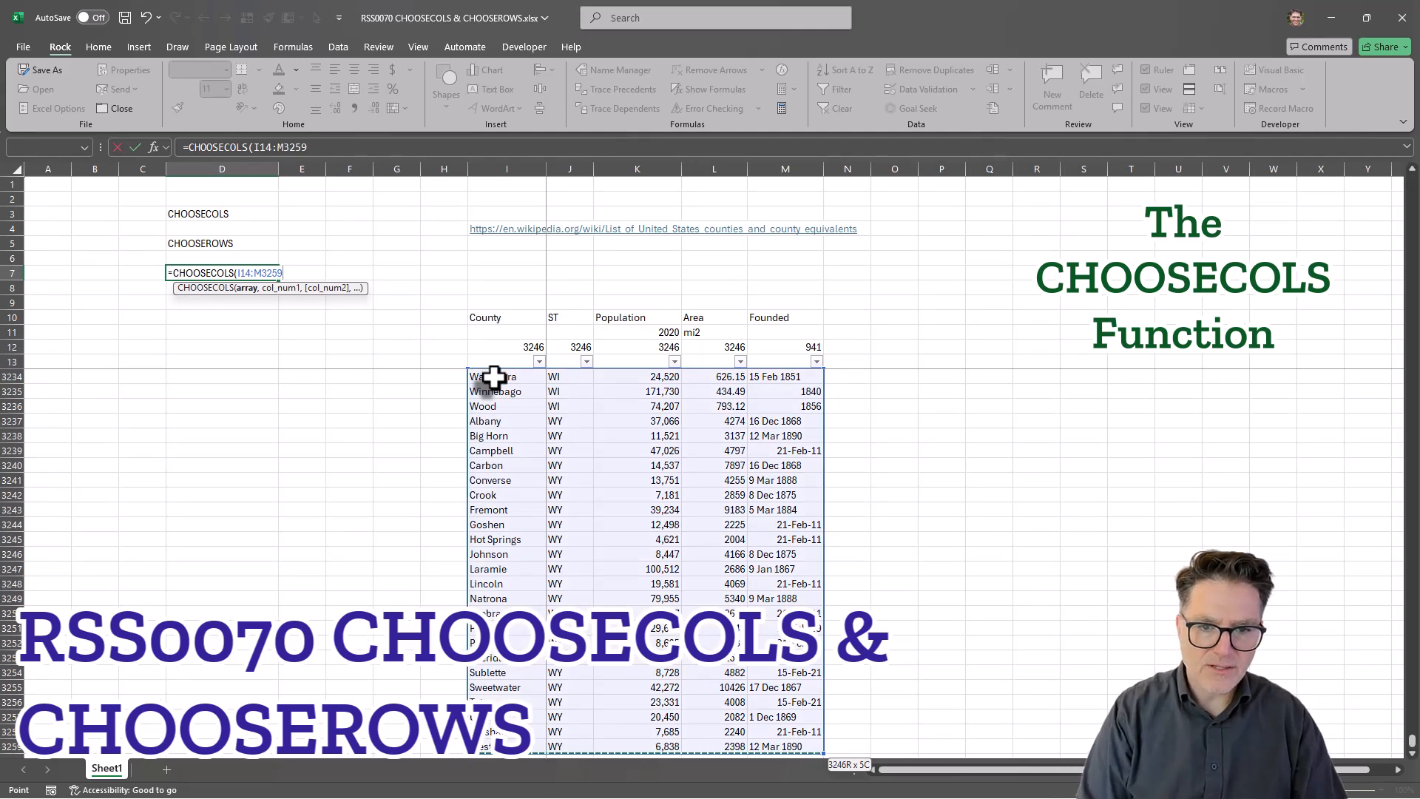
{"action": "type", "text": ",3"}
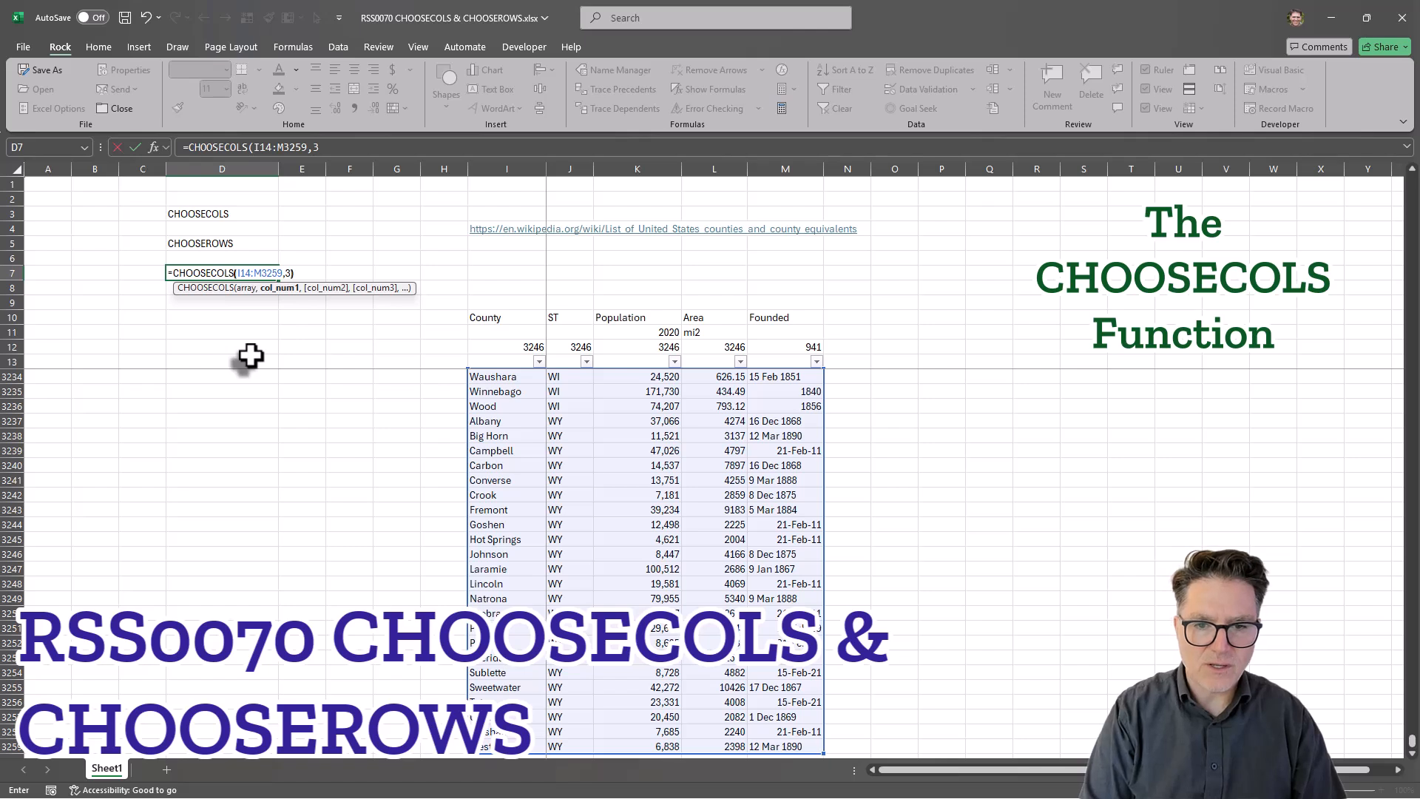
{"action": "type", "text": ")"}
{"action": "key", "text": "Return"}
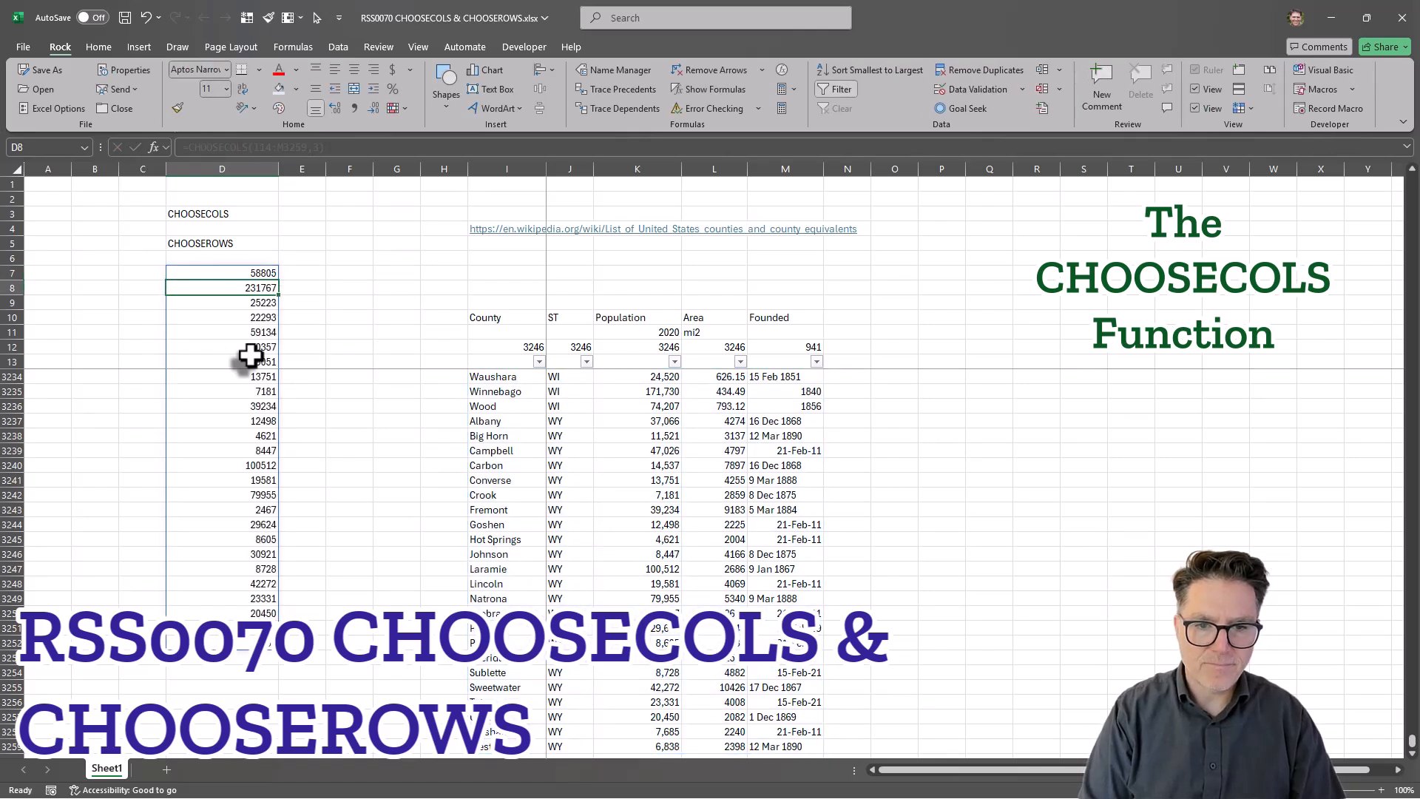
Compare the CHOOSECOLS output with the Population column, and clear the formula from D7
{"action": "key", "text": "Up"}
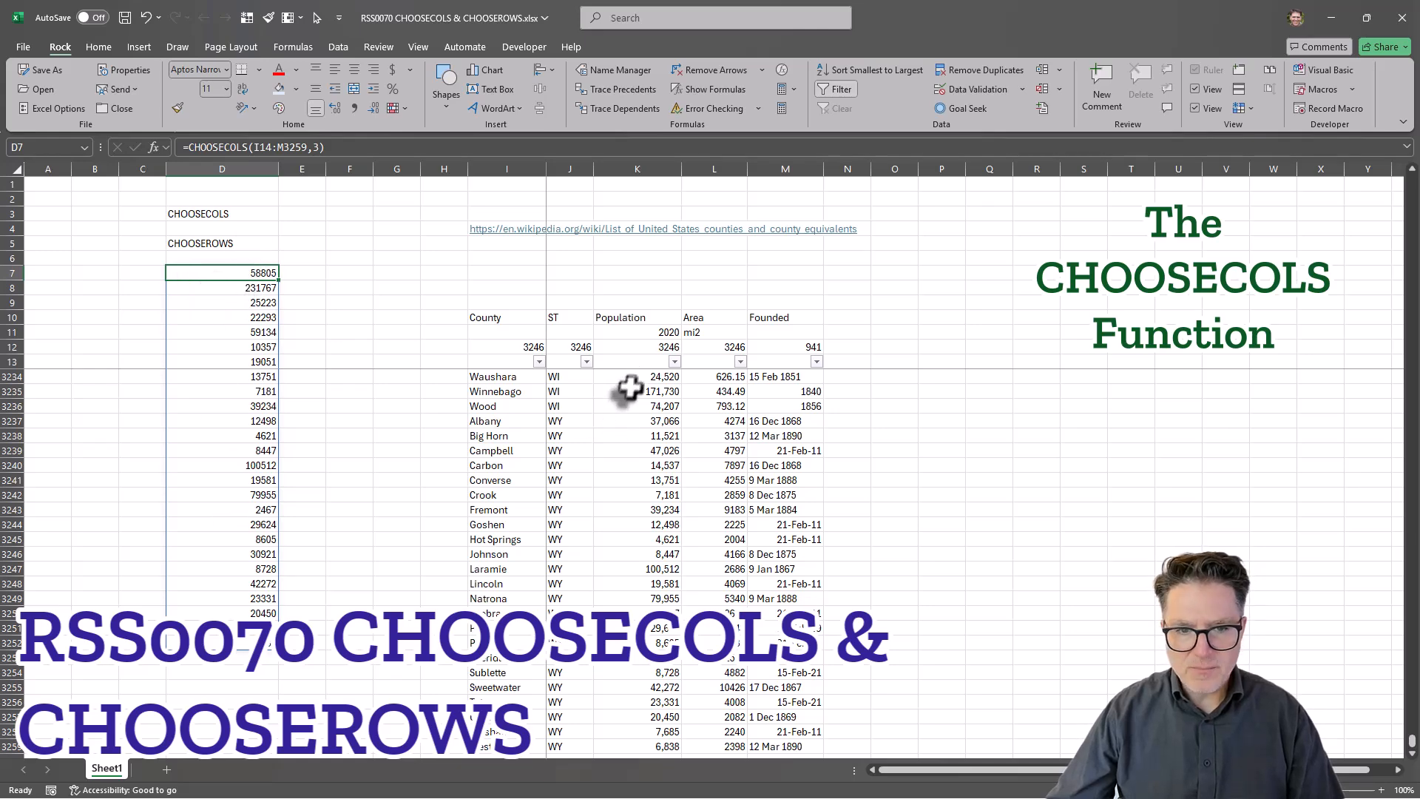
{"action": "left_click", "coordinate": [635, 360]}
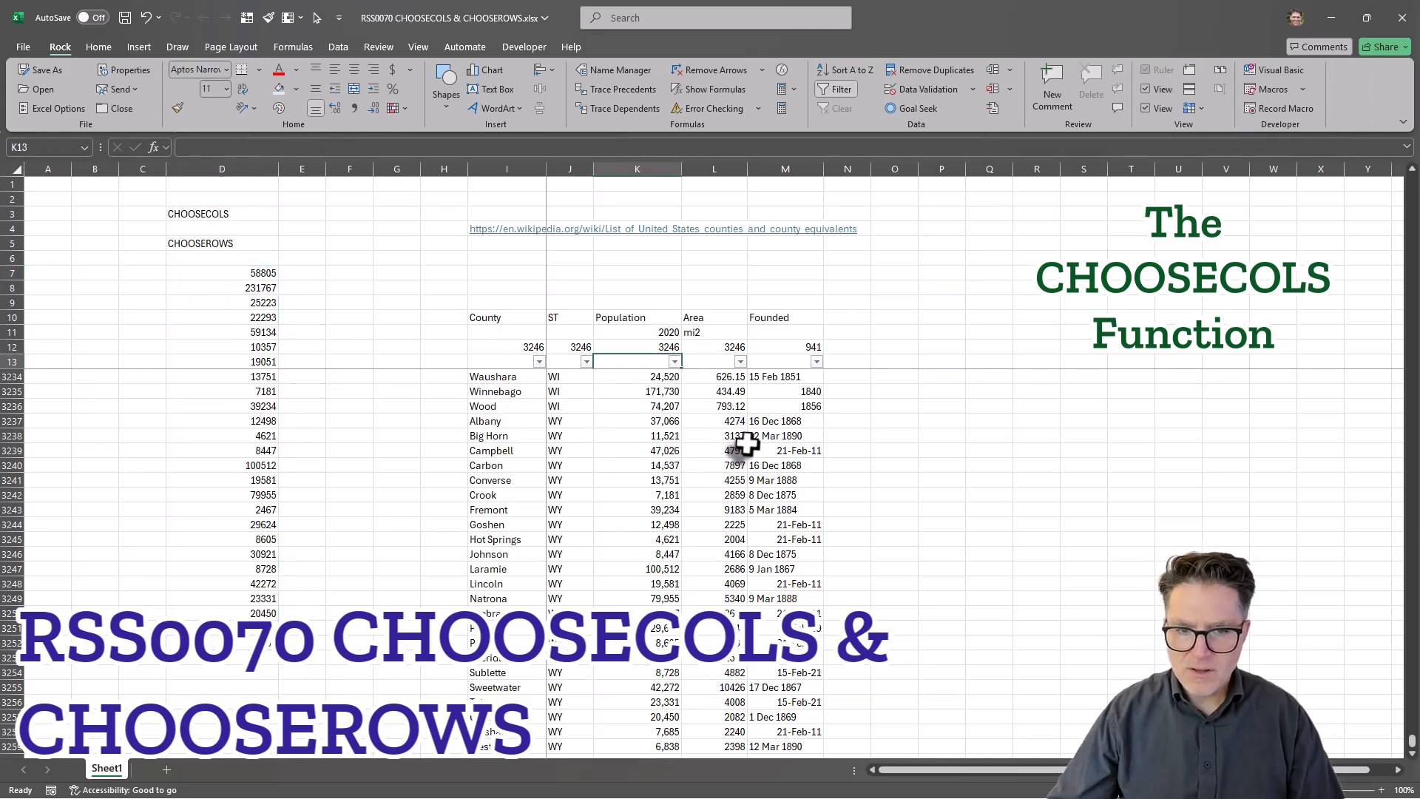
{"action": "key", "text": "Down"}
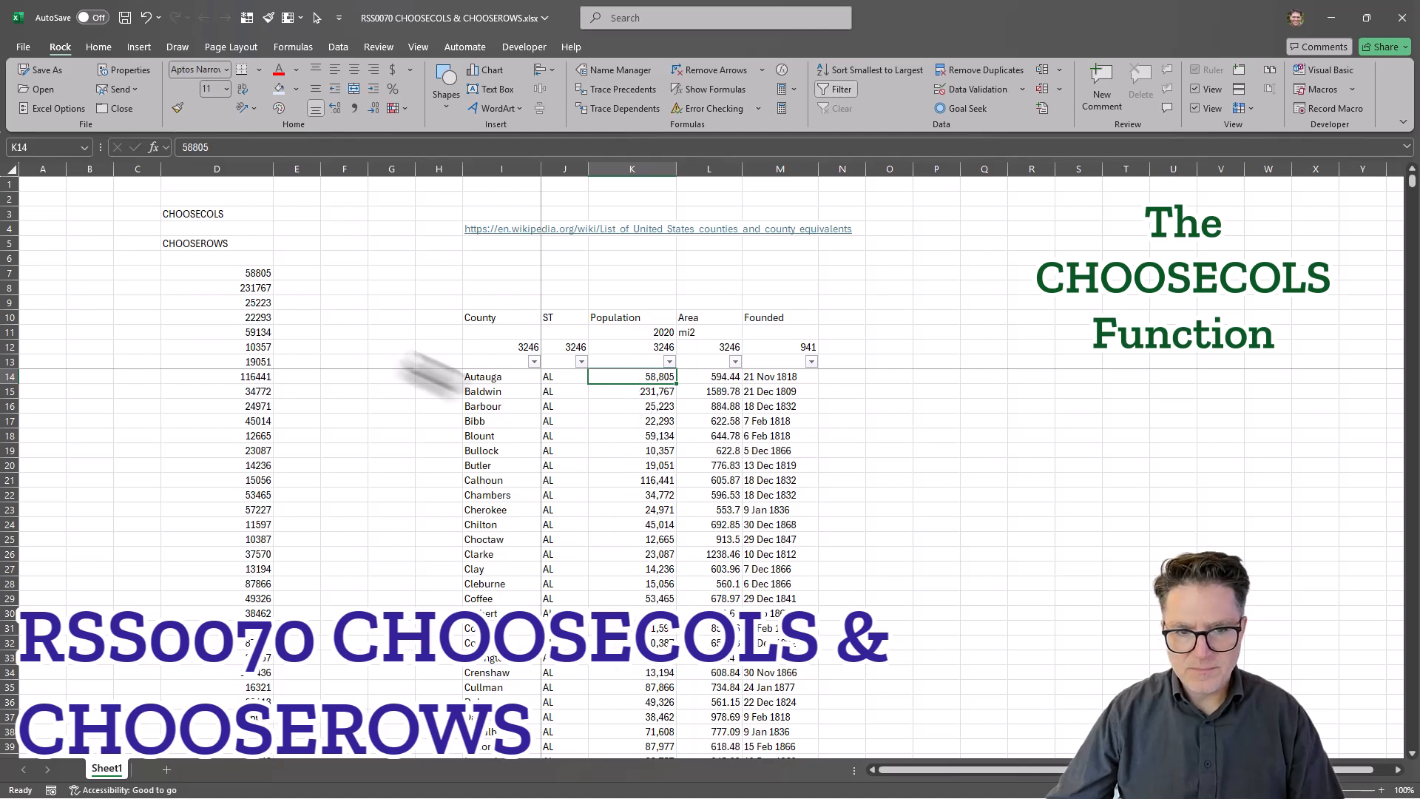
{"action": "left_click", "coordinate": [215, 274]}
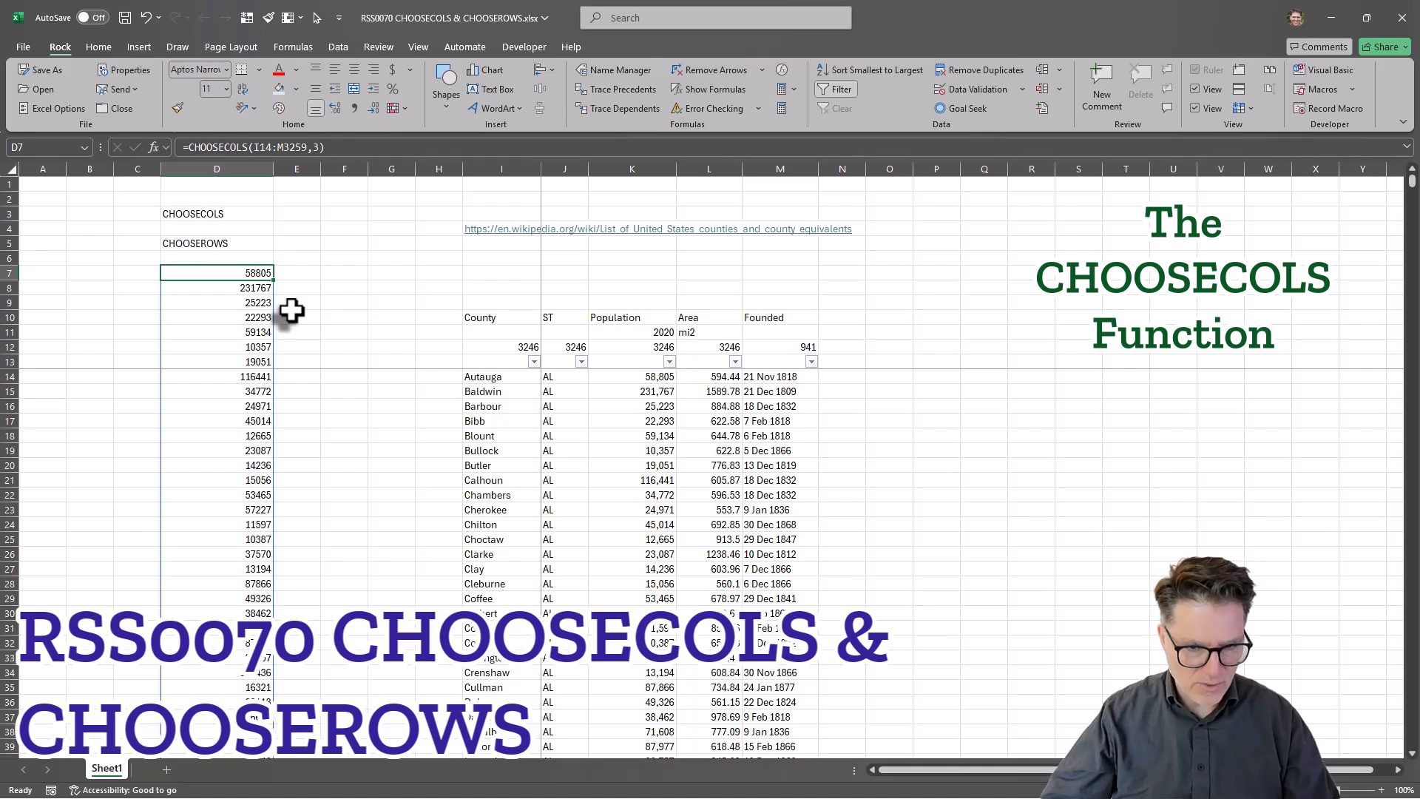
{"action": "key", "text": "Delete"}
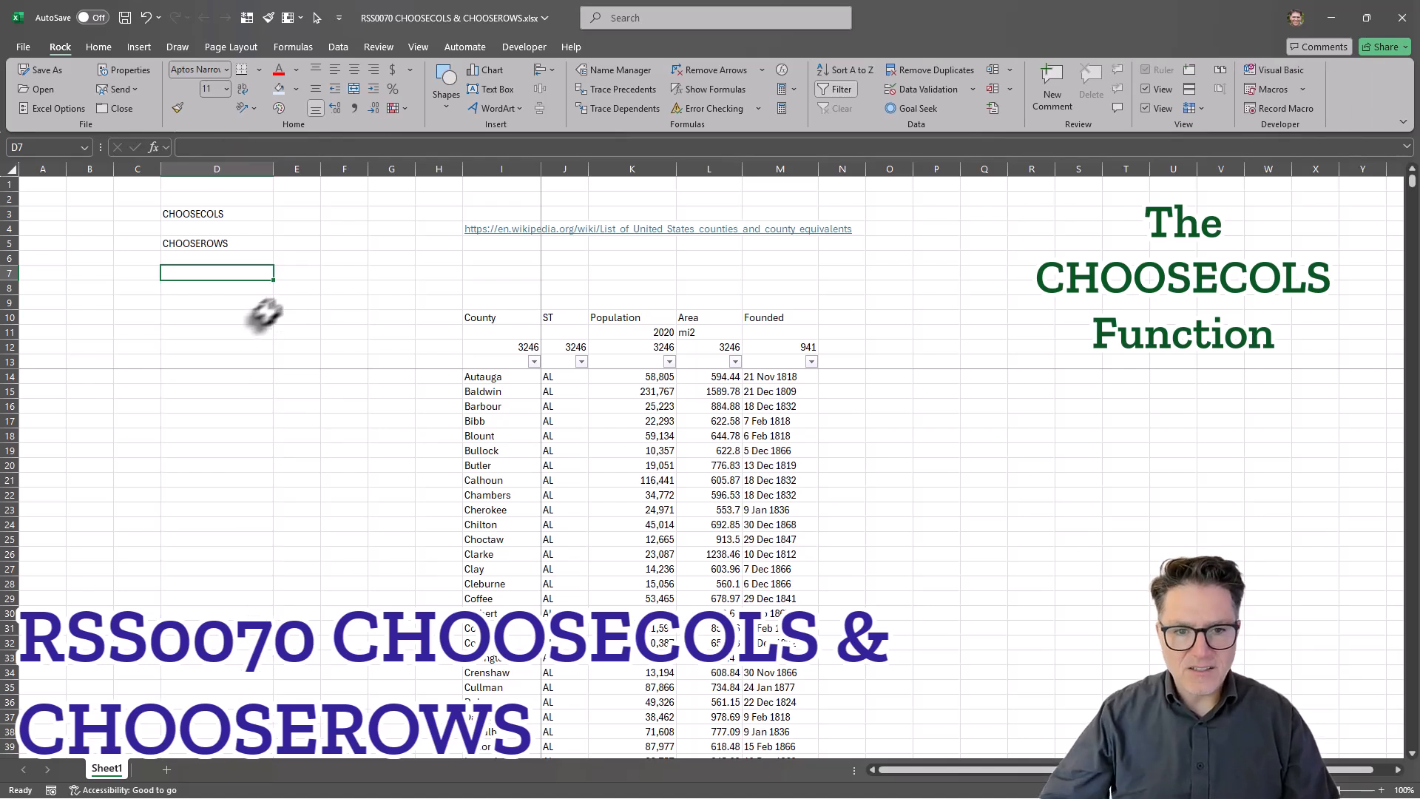
Apply outside borders to cell D10
{"action": "left_click", "coordinate": [204, 319]}
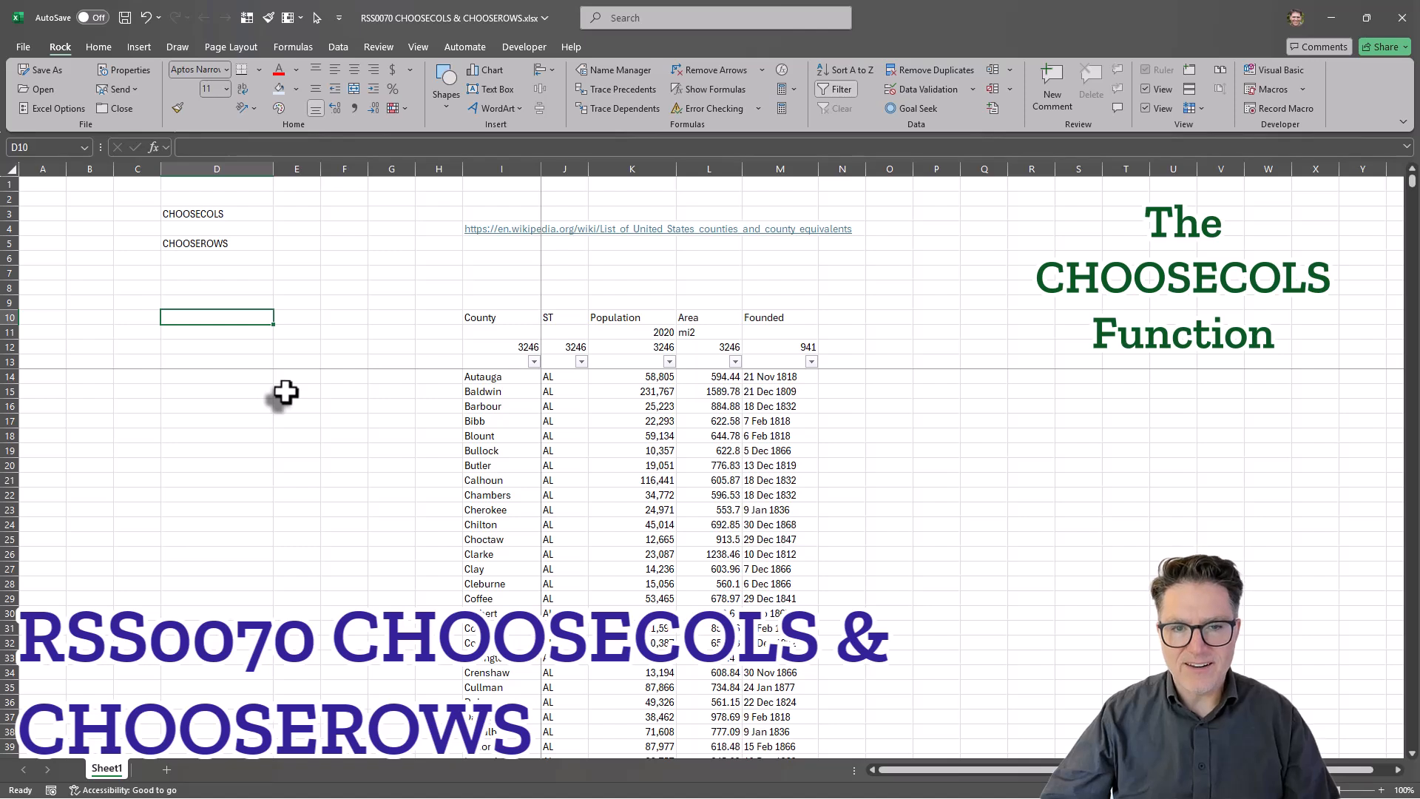
{"action": "left_click", "coordinate": [258, 70]}
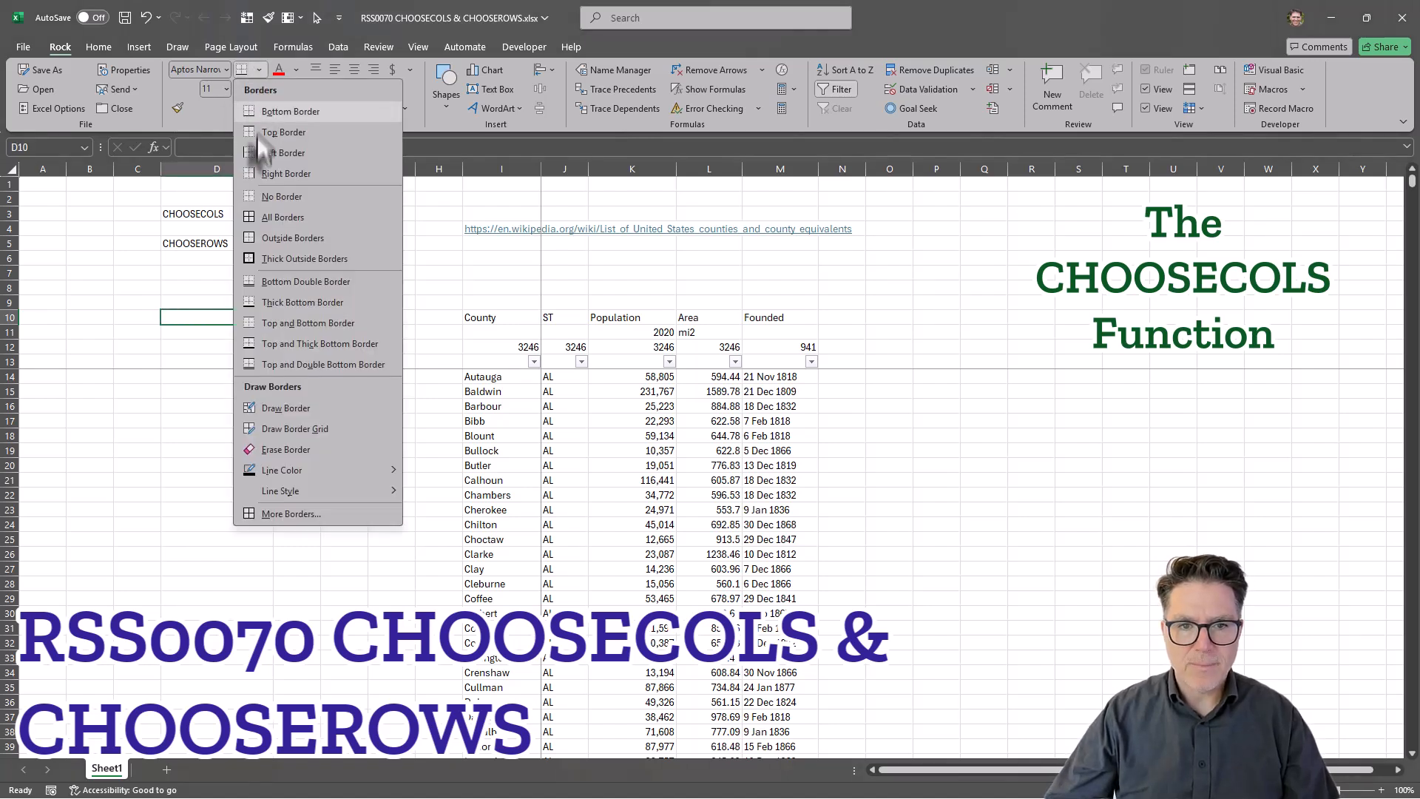
{"action": "left_click", "coordinate": [277, 237]}
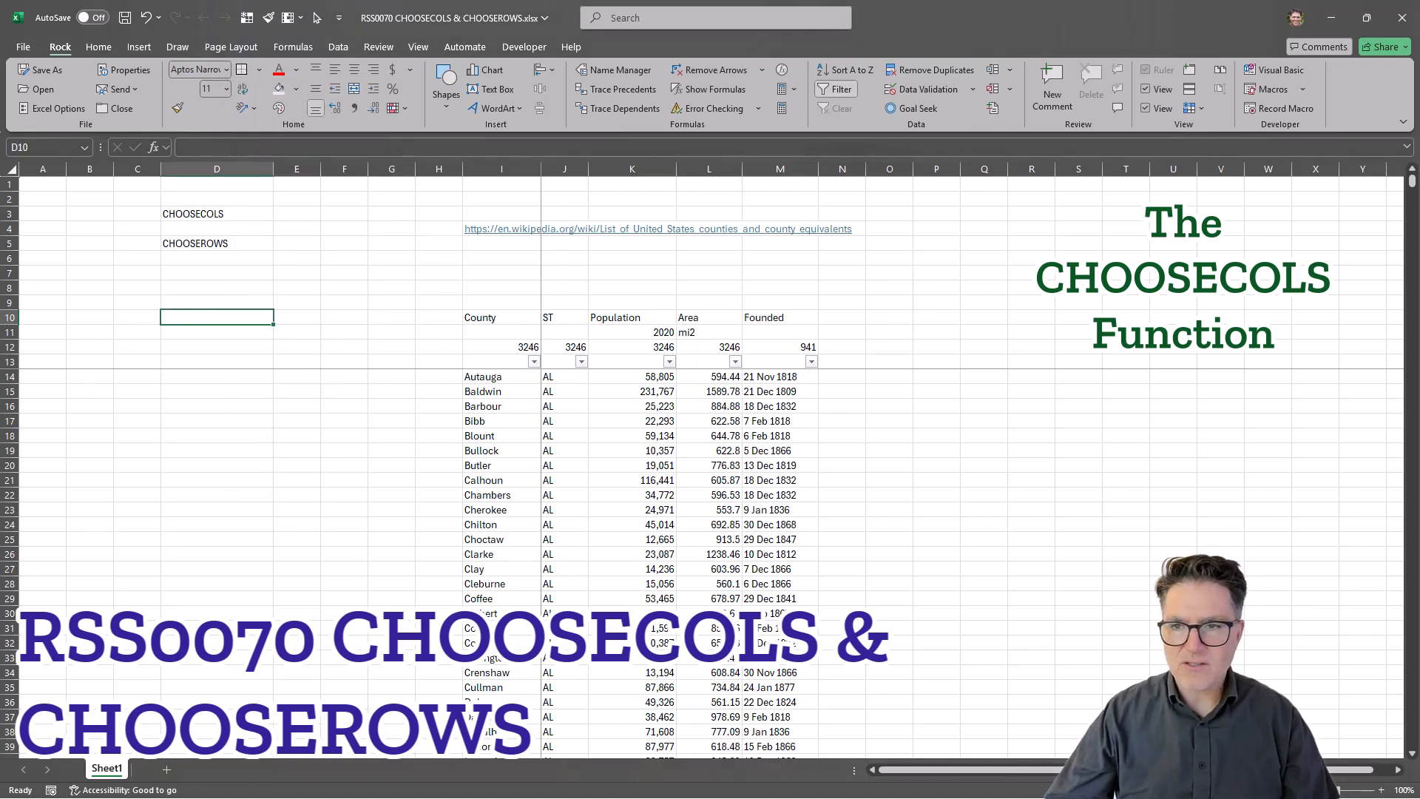
Add list data validation to D10 with the source =$I$10:$M$10 and choose County from its dropdown
{"action": "left_click", "coordinate": [926, 90]}
{"action": "left_click", "coordinate": [594, 436]}
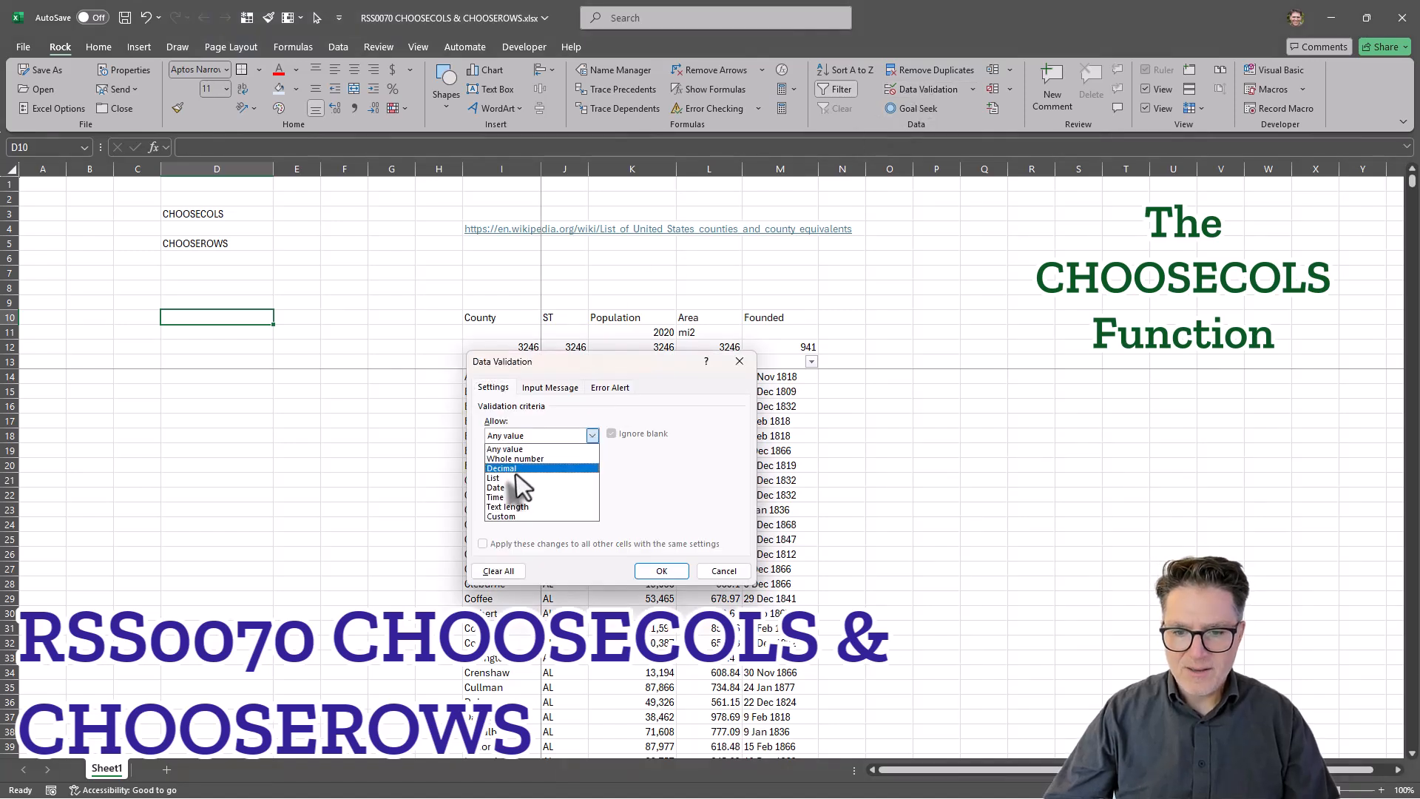
{"action": "left_click", "coordinate": [514, 477]}
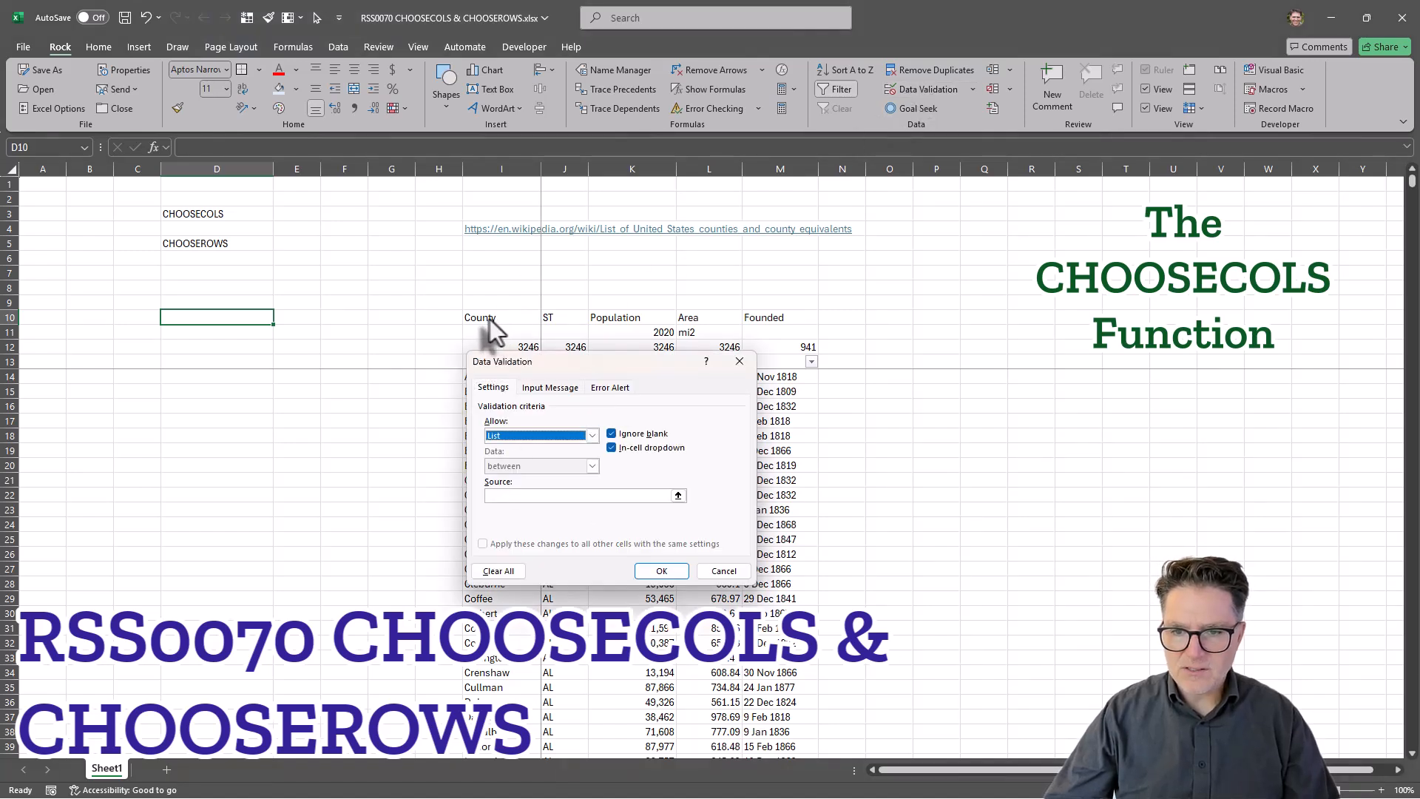
{"action": "left_click", "coordinate": [561, 503]}
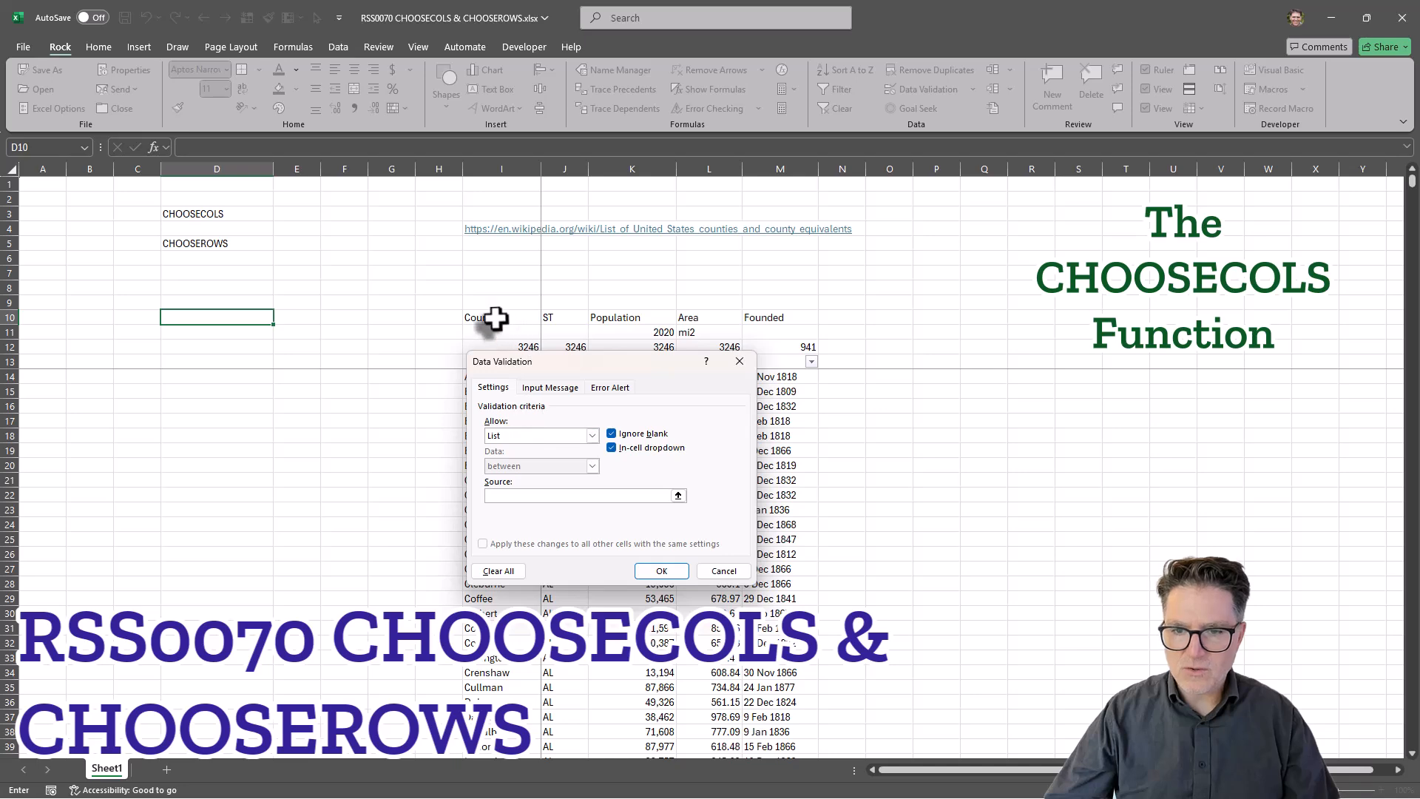
{"action": "left_click_drag", "start_coordinate": [490, 319], "coordinate": [779, 320]}
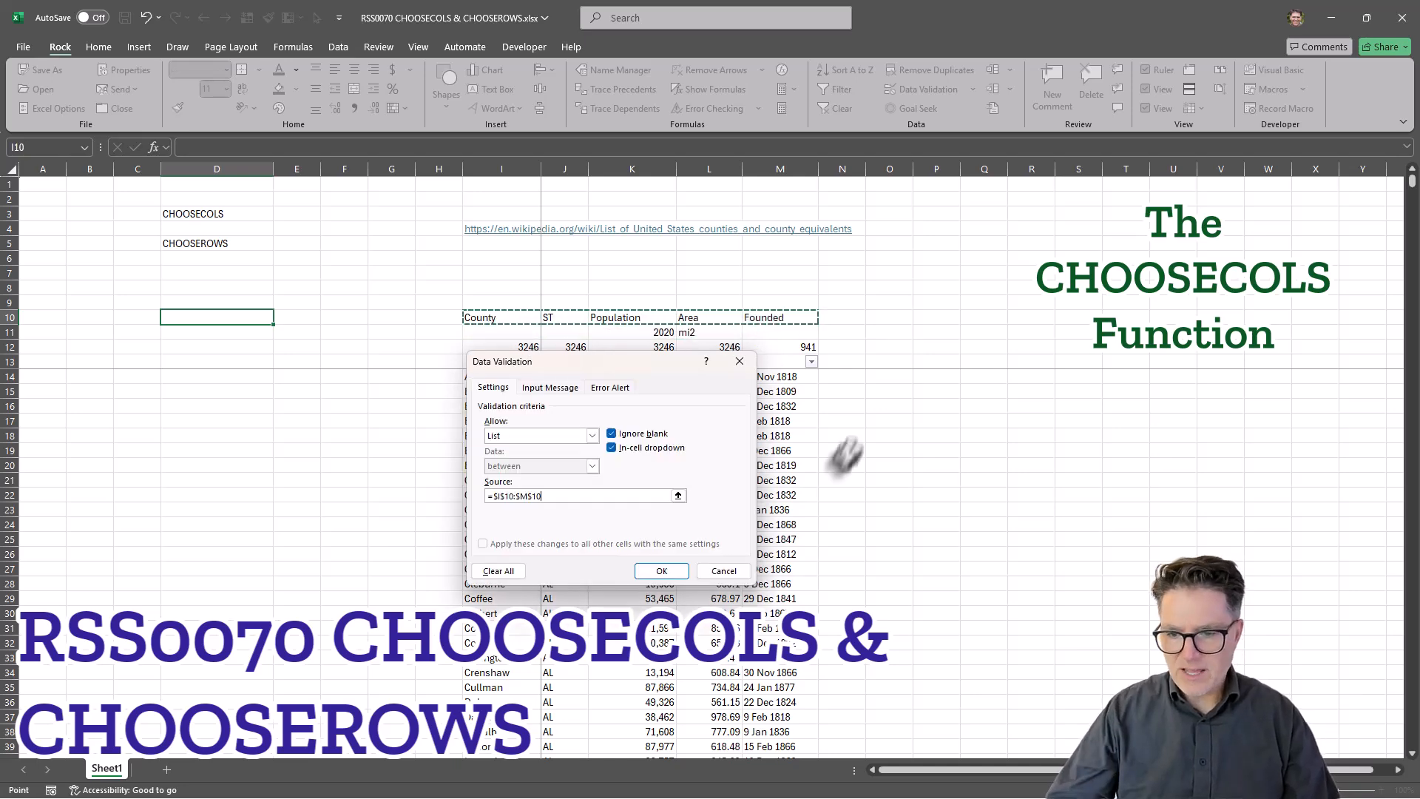
{"action": "left_click", "coordinate": [662, 572]}
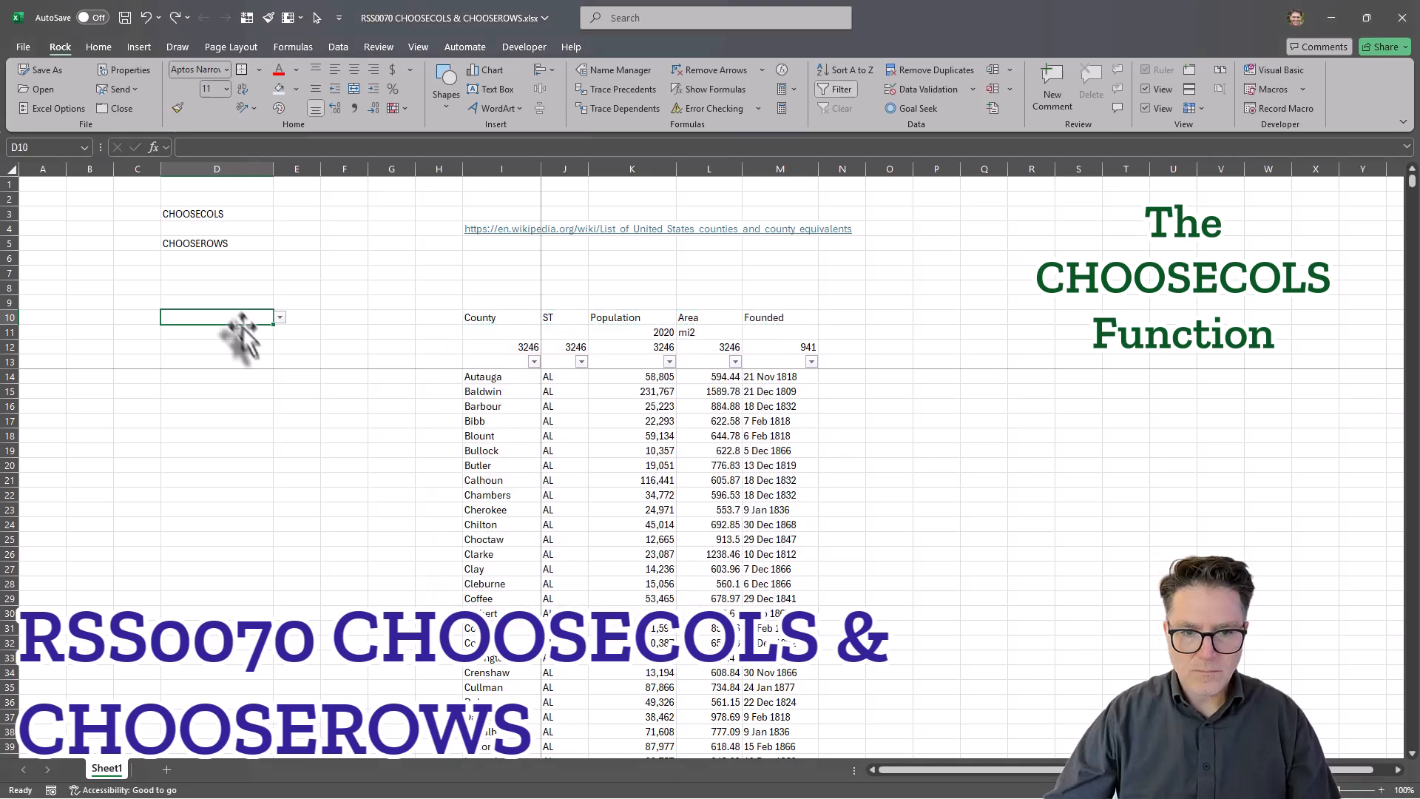
{"action": "left_click", "coordinate": [279, 316]}
{"action": "left_click", "coordinate": [203, 333]}
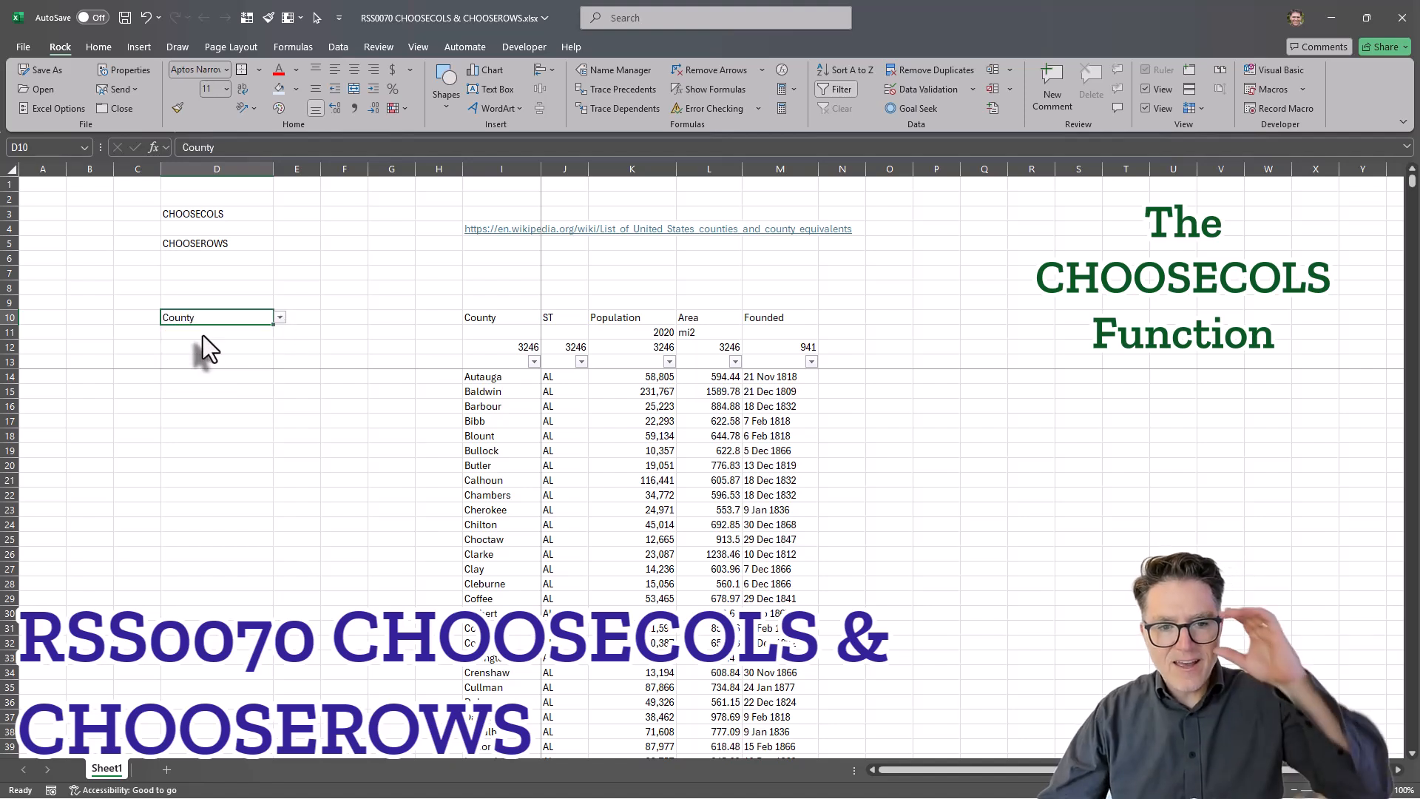
Number the five data columns 1 to 5 in cells I9:M9, above the headers
{"action": "left_click", "coordinate": [505, 303]}
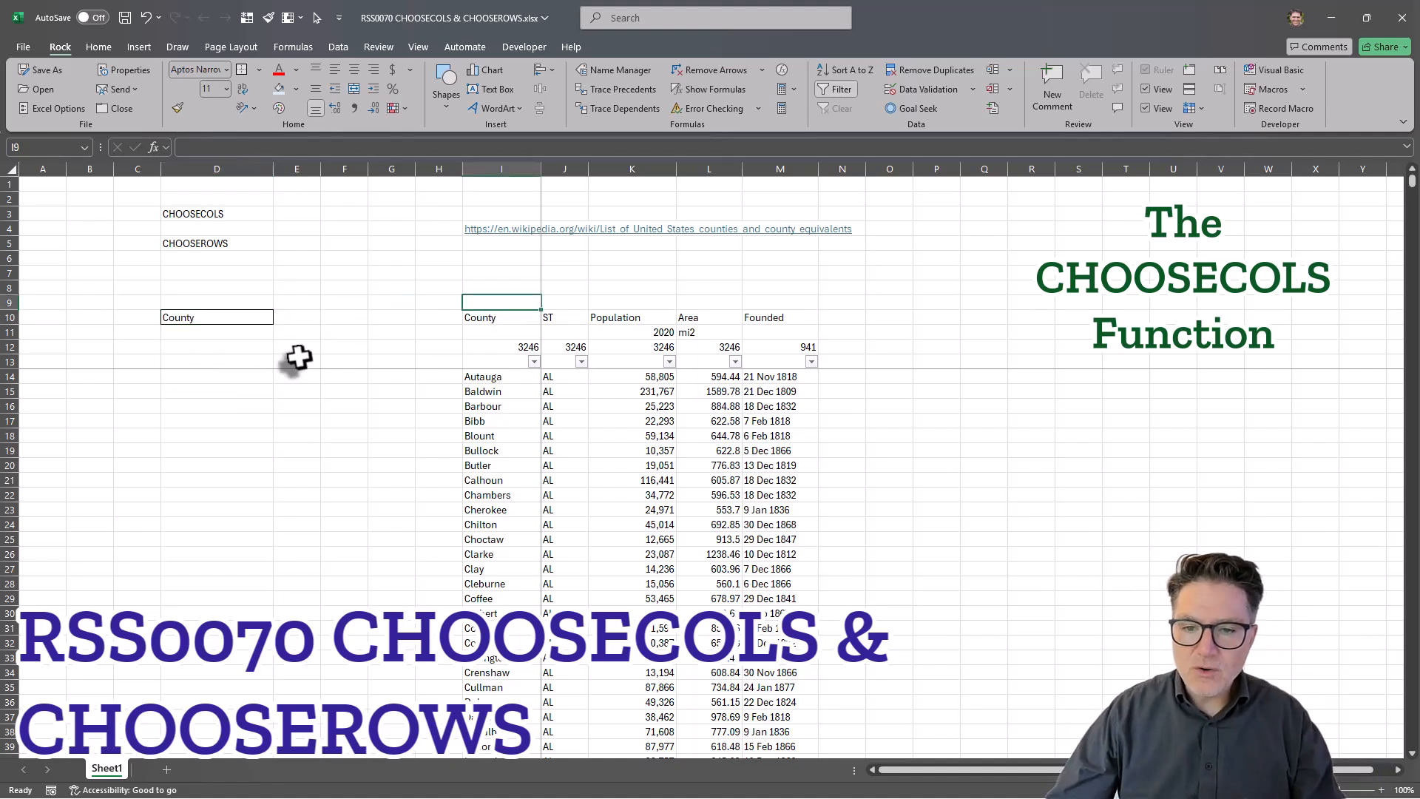
{"action": "type", "text": "1"}
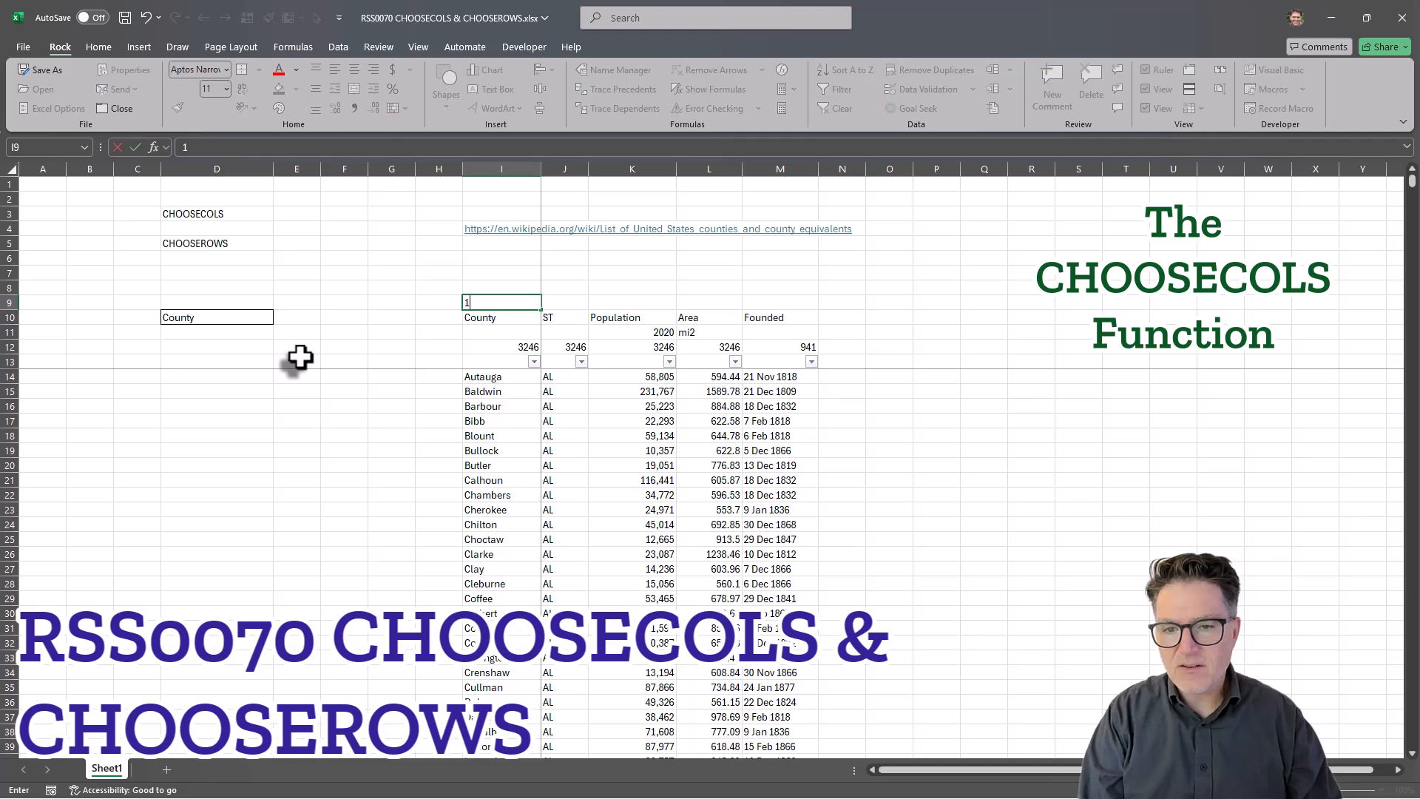
{"action": "key", "text": "Tab"}
{"action": "type", "text": "2"}
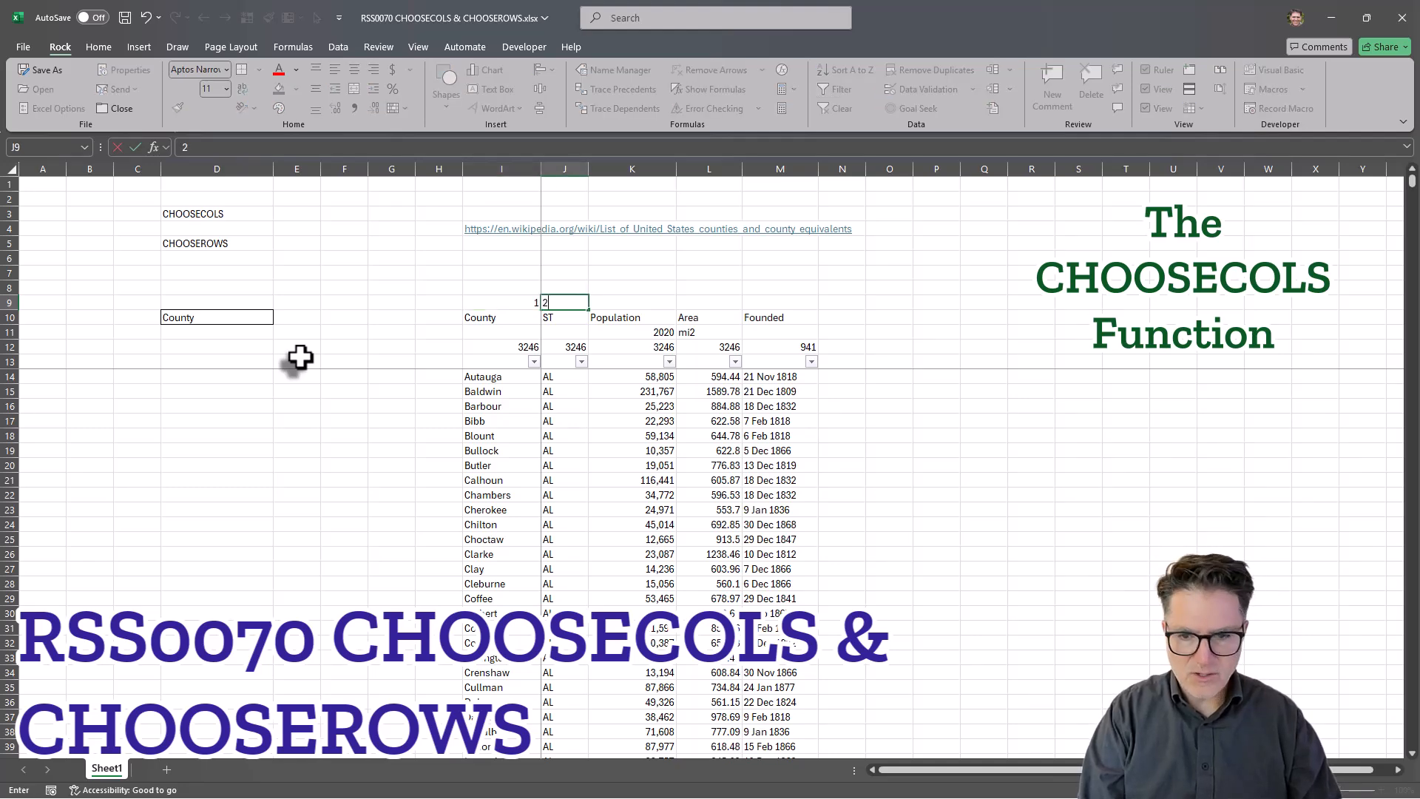
{"action": "key", "text": "Tab"}
{"action": "type", "text": "3"}
{"action": "key", "text": "Tab"}
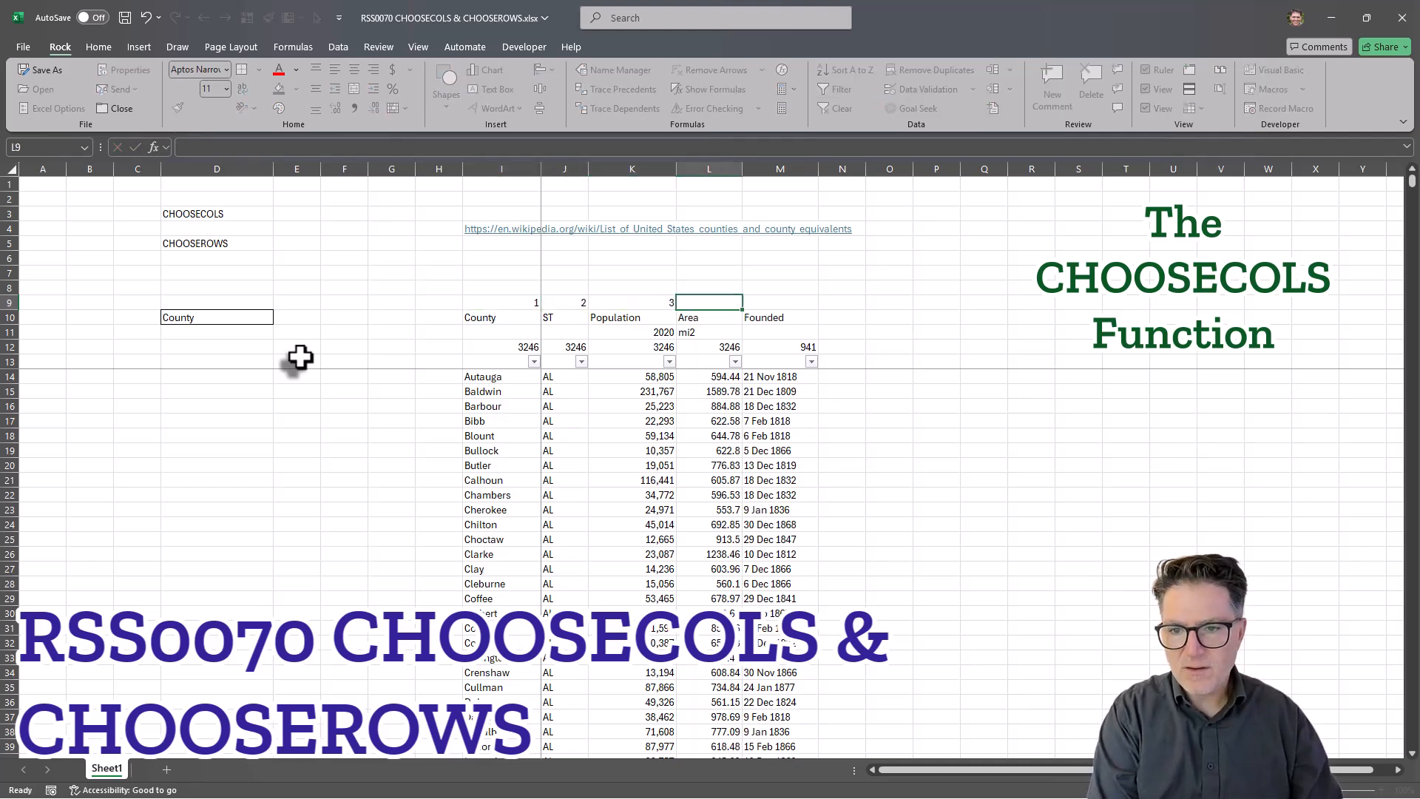
{"action": "type", "text": "4"}
{"action": "key", "text": "Tab"}
{"action": "type", "text": "5"}
{"action": "key", "text": "Tab"}
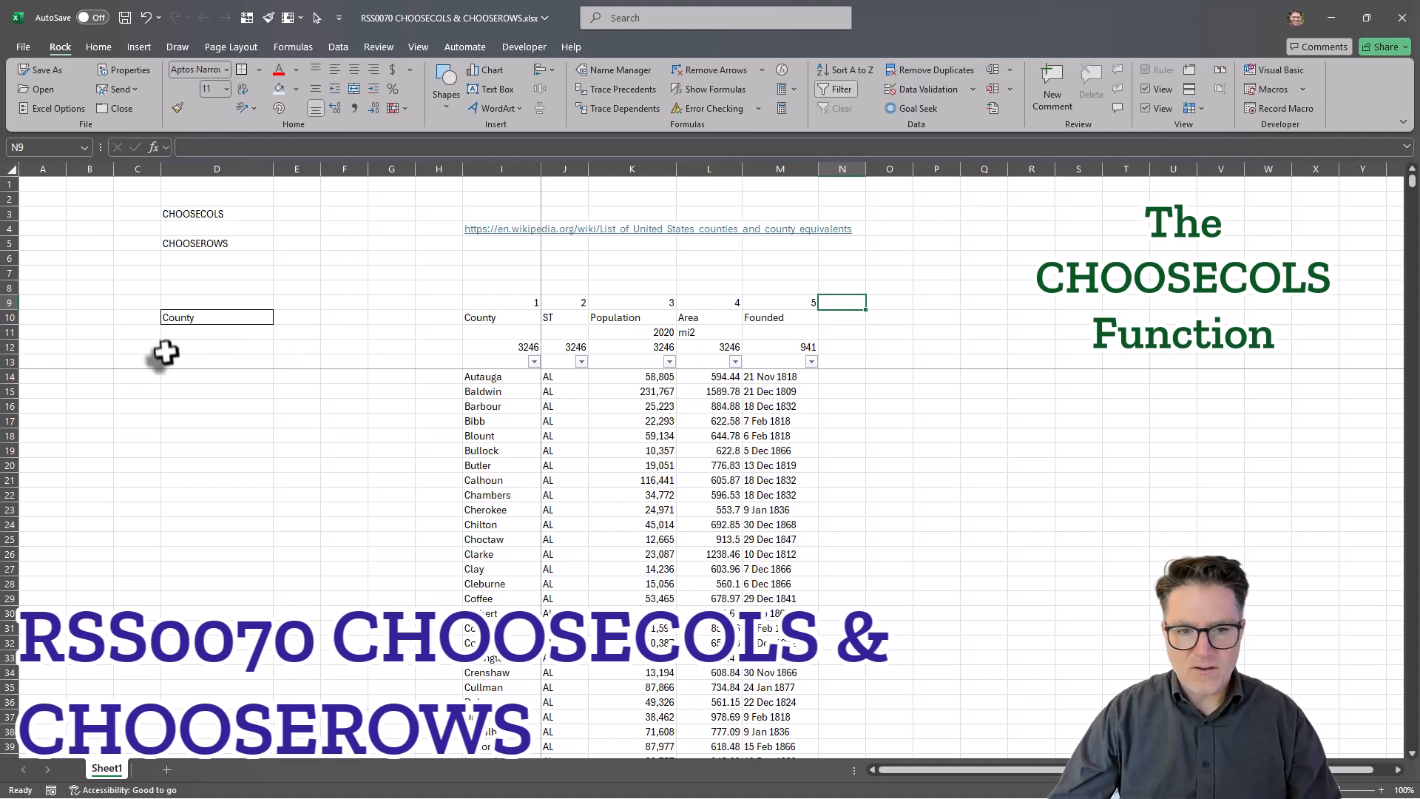
Enter =XLOOKUP(D10,I10:M10,I9:M9) in D11 to return the column number of the header chosen in D10
{"action": "left_click", "coordinate": [209, 335]}
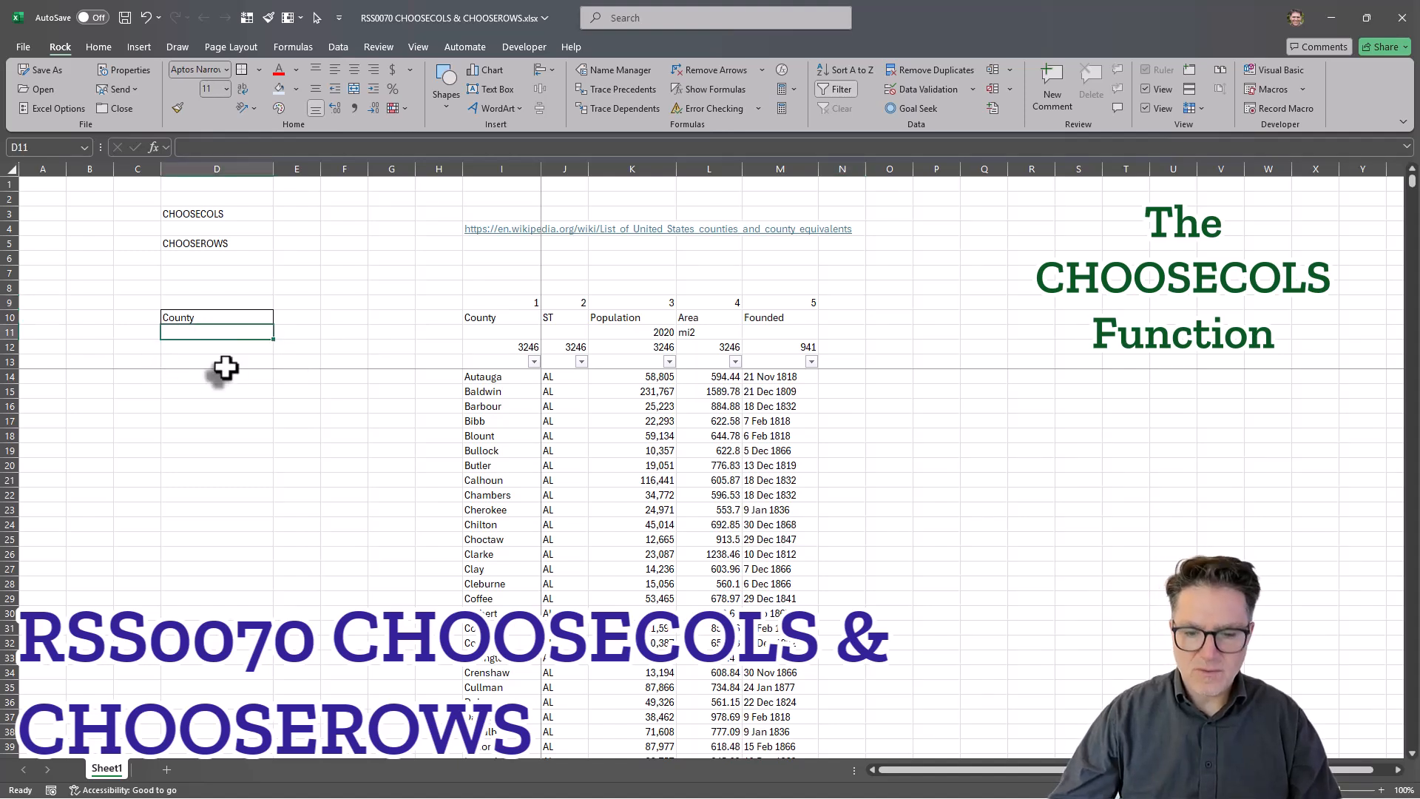
{"action": "type", "text": "="}
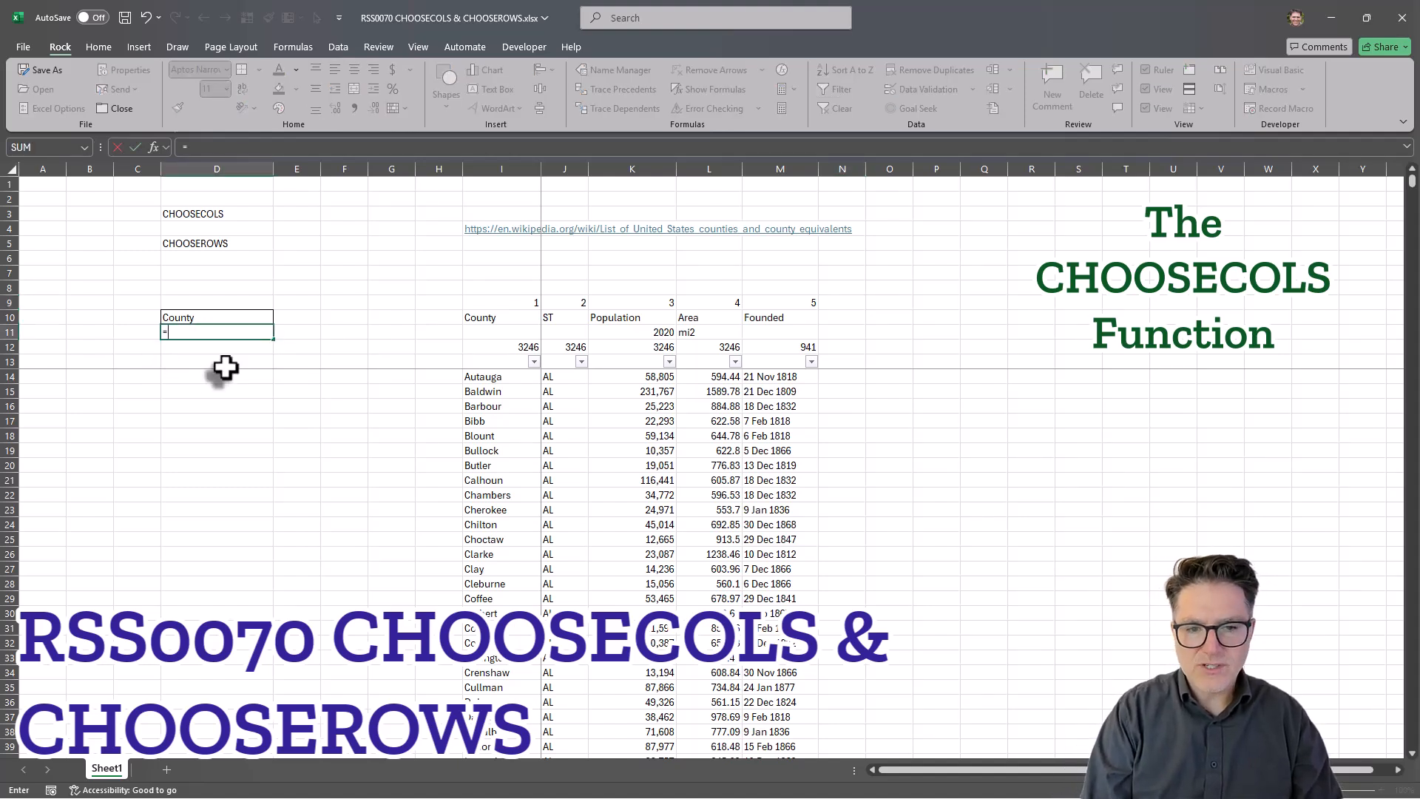
{"action": "type", "text": "xl"}
{"action": "key", "text": "Tab"}
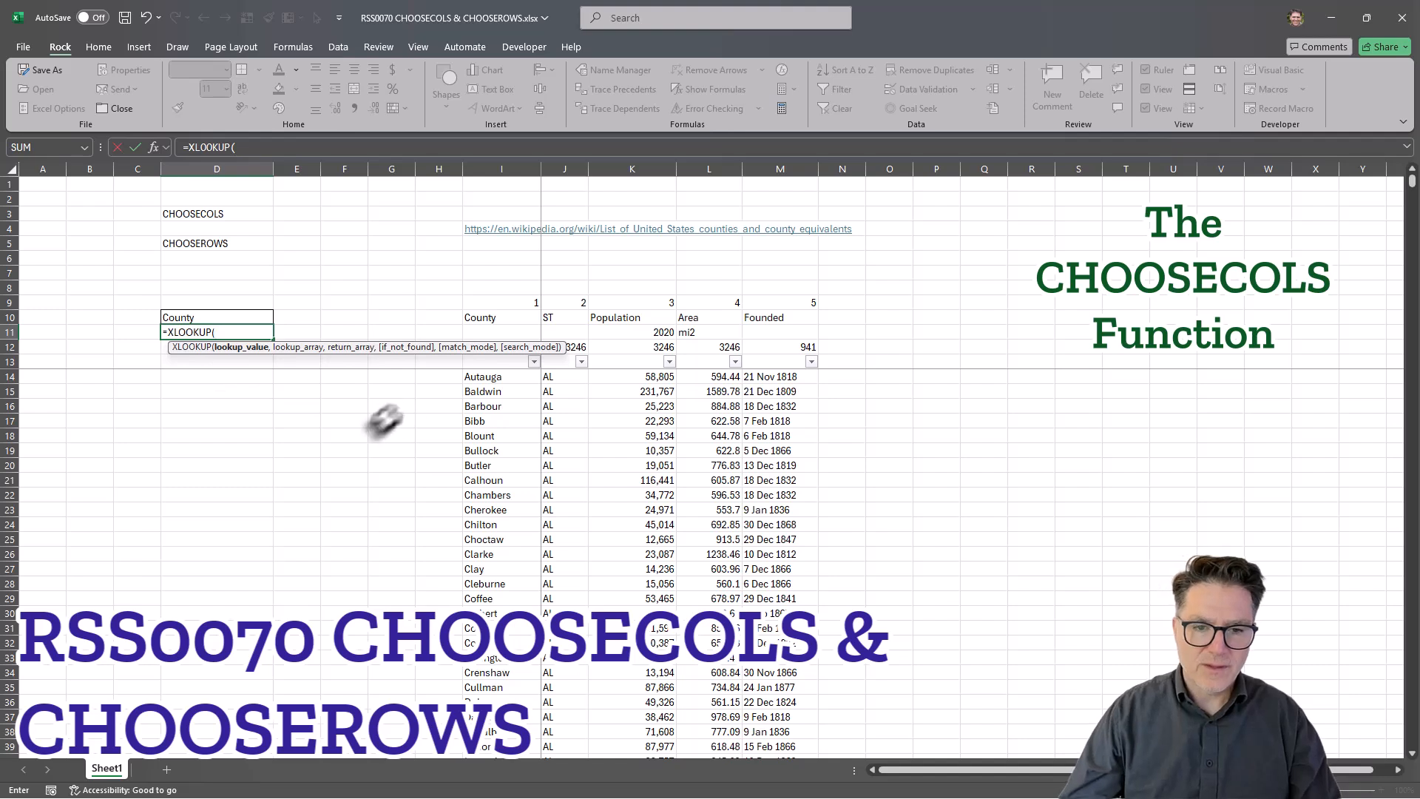
{"action": "left_click", "coordinate": [204, 320]}
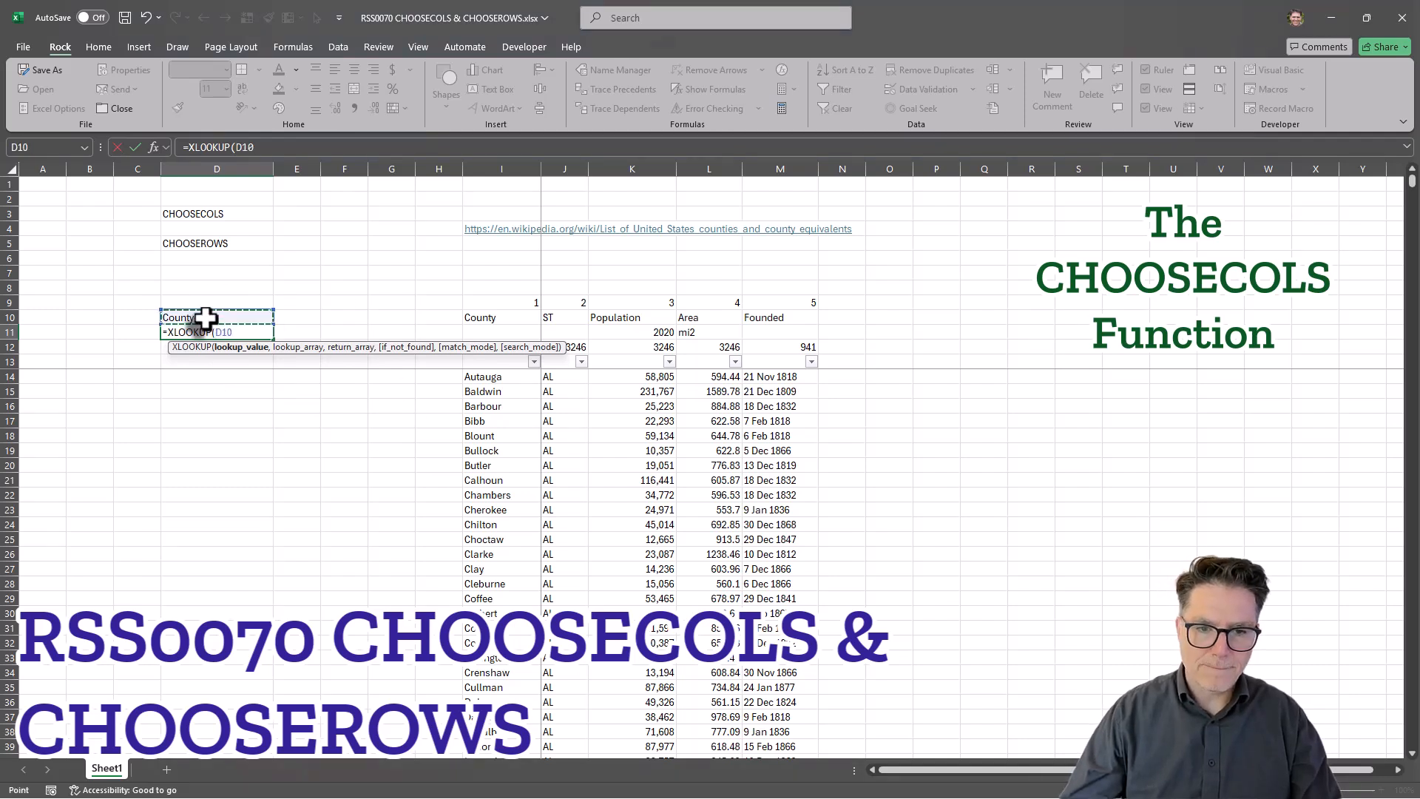
{"action": "type", "text": ","}
{"action": "left_click", "coordinate": [482, 318]}
{"action": "left_click_drag", "start_coordinate": [638, 326], "coordinate": [770, 326]}
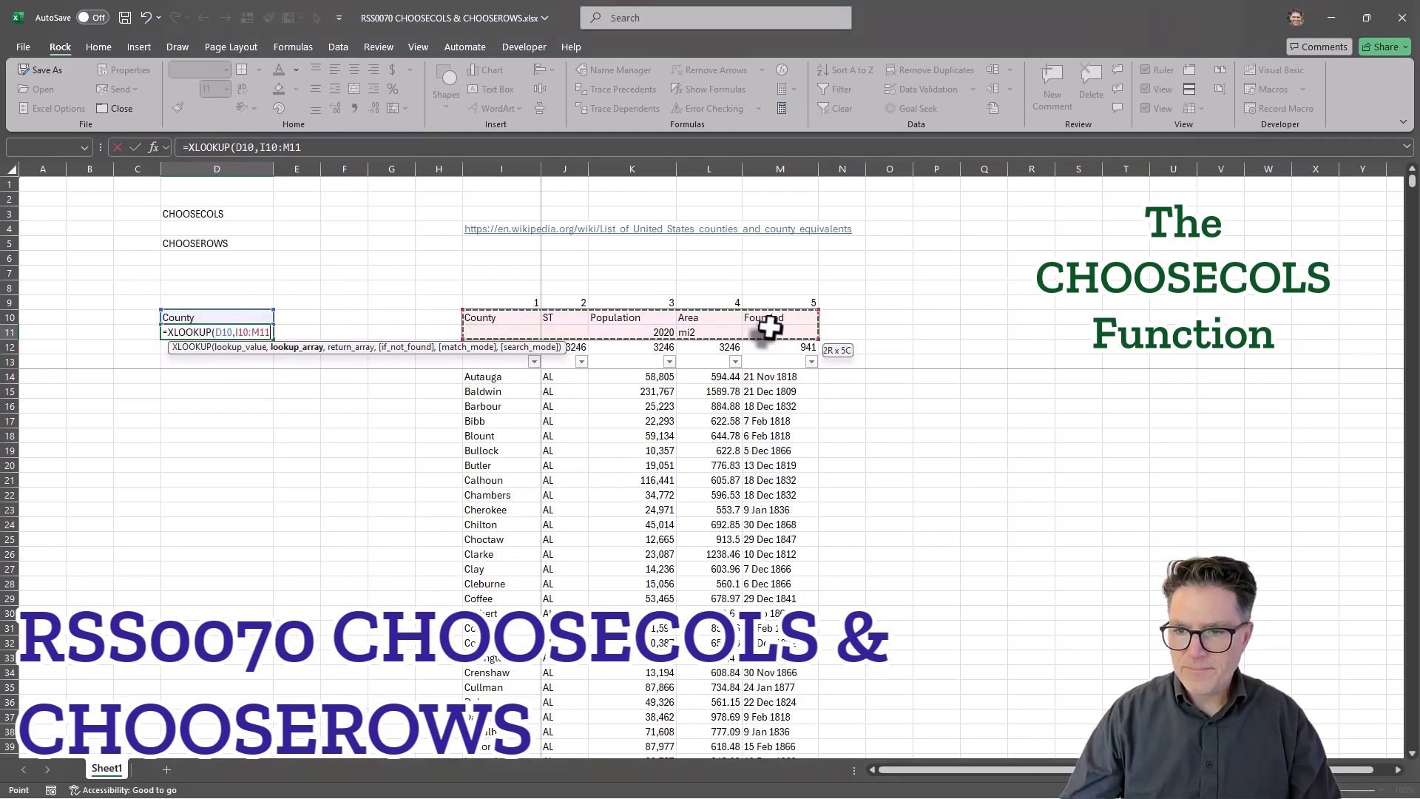
{"action": "type", "text": ","}
{"action": "left_click_drag", "start_coordinate": [473, 303], "coordinate": [787, 303]}
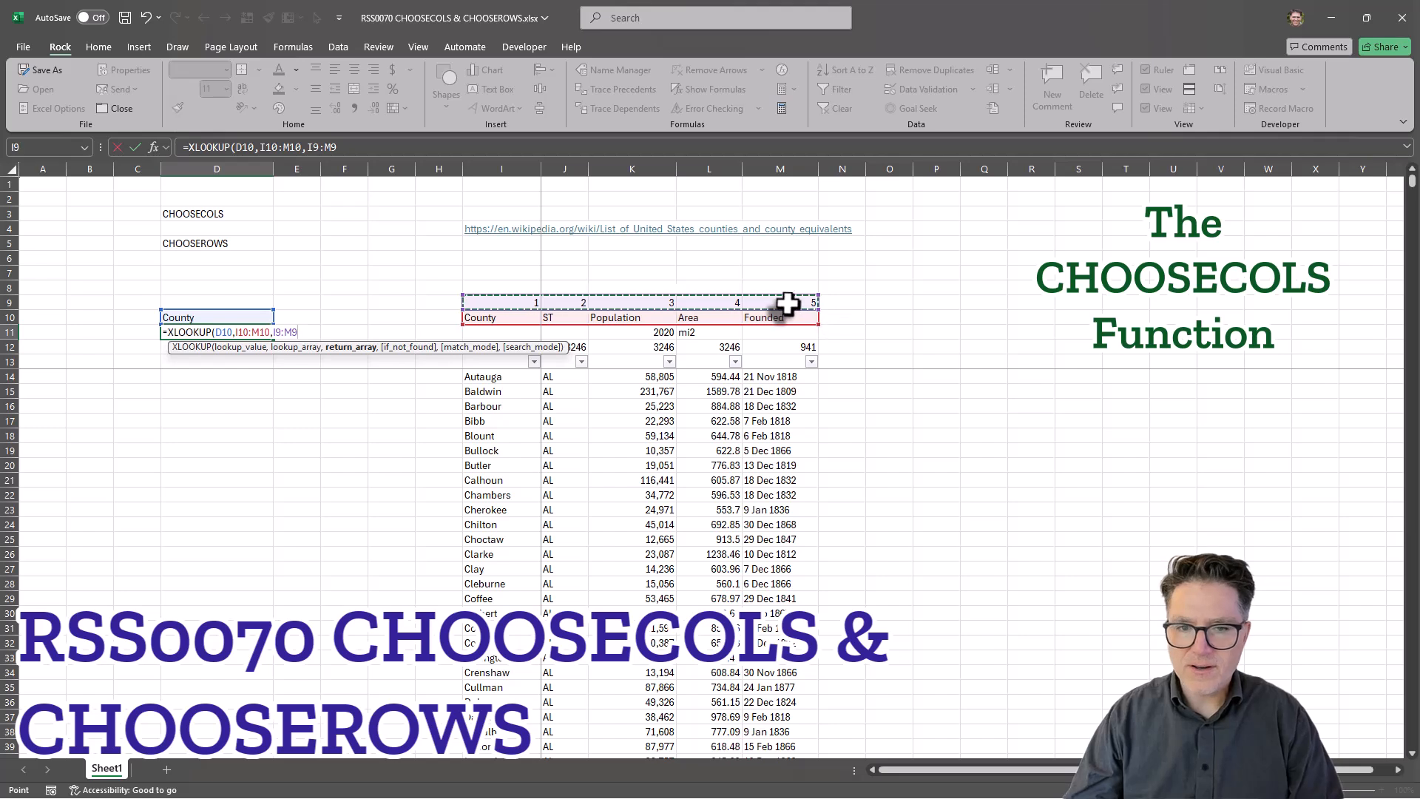
{"action": "type", "text": ")"}
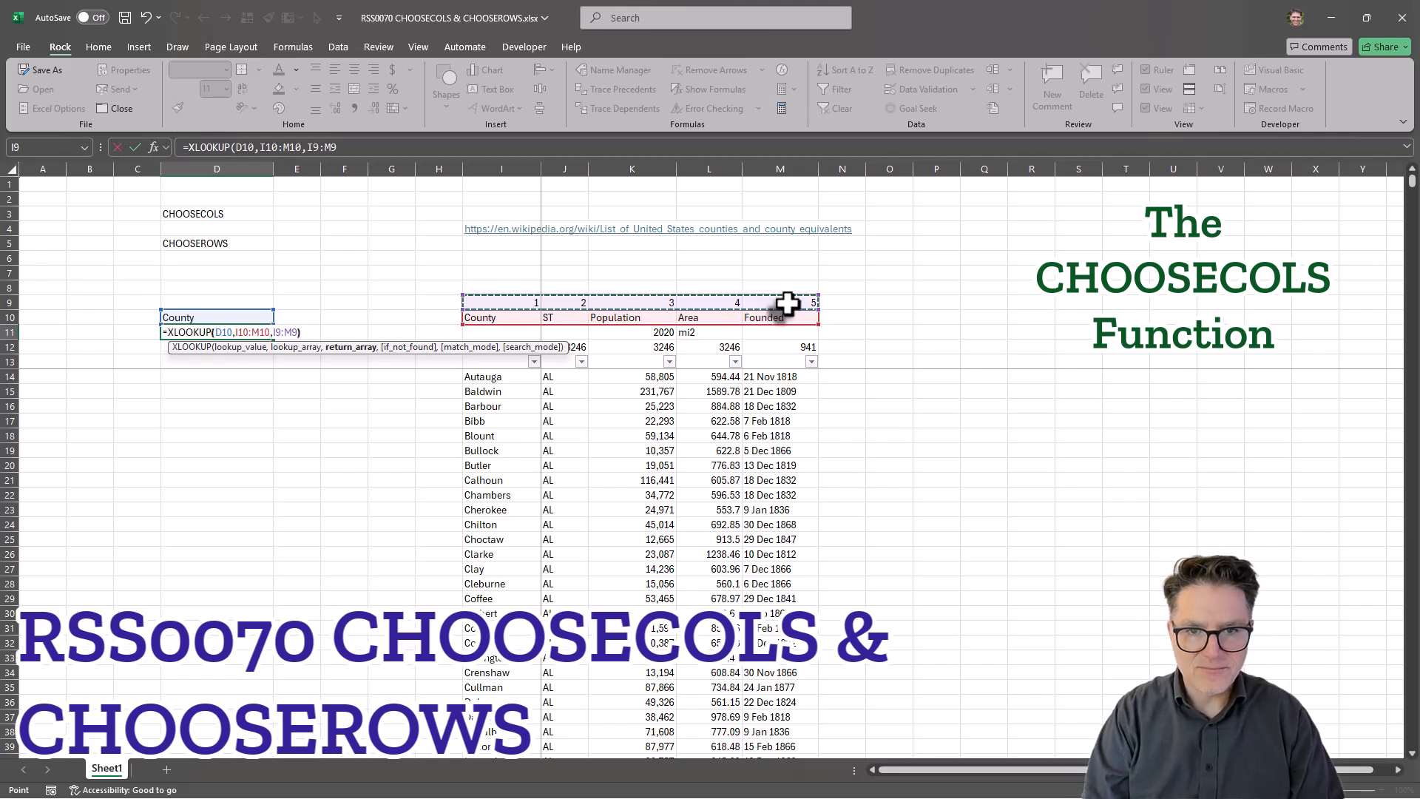
{"action": "key", "text": "Return"}
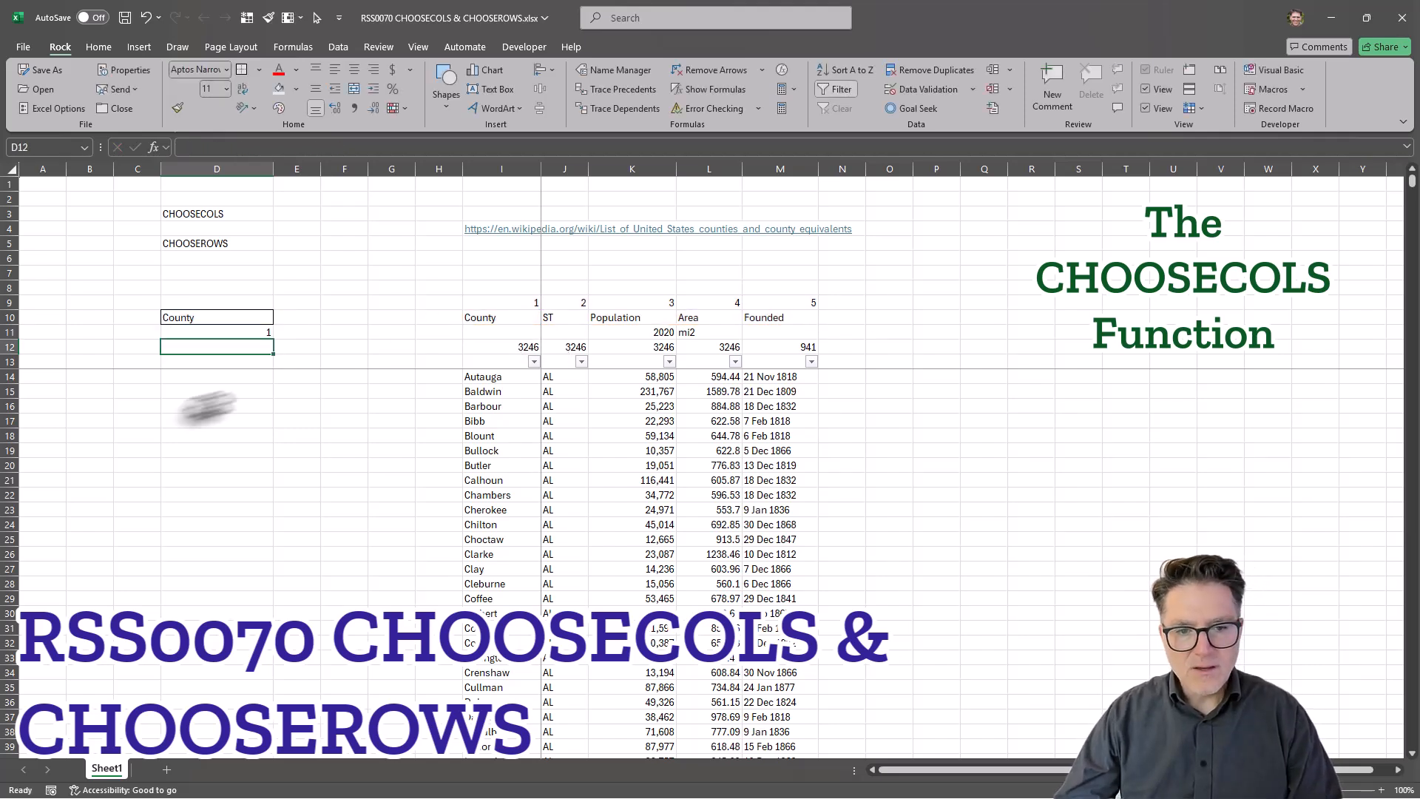
Enter =CHOOSECOLS(I14:M3259,D11) in D14 to return the column selected by the dropdown
{"action": "left_click", "coordinate": [200, 377]}
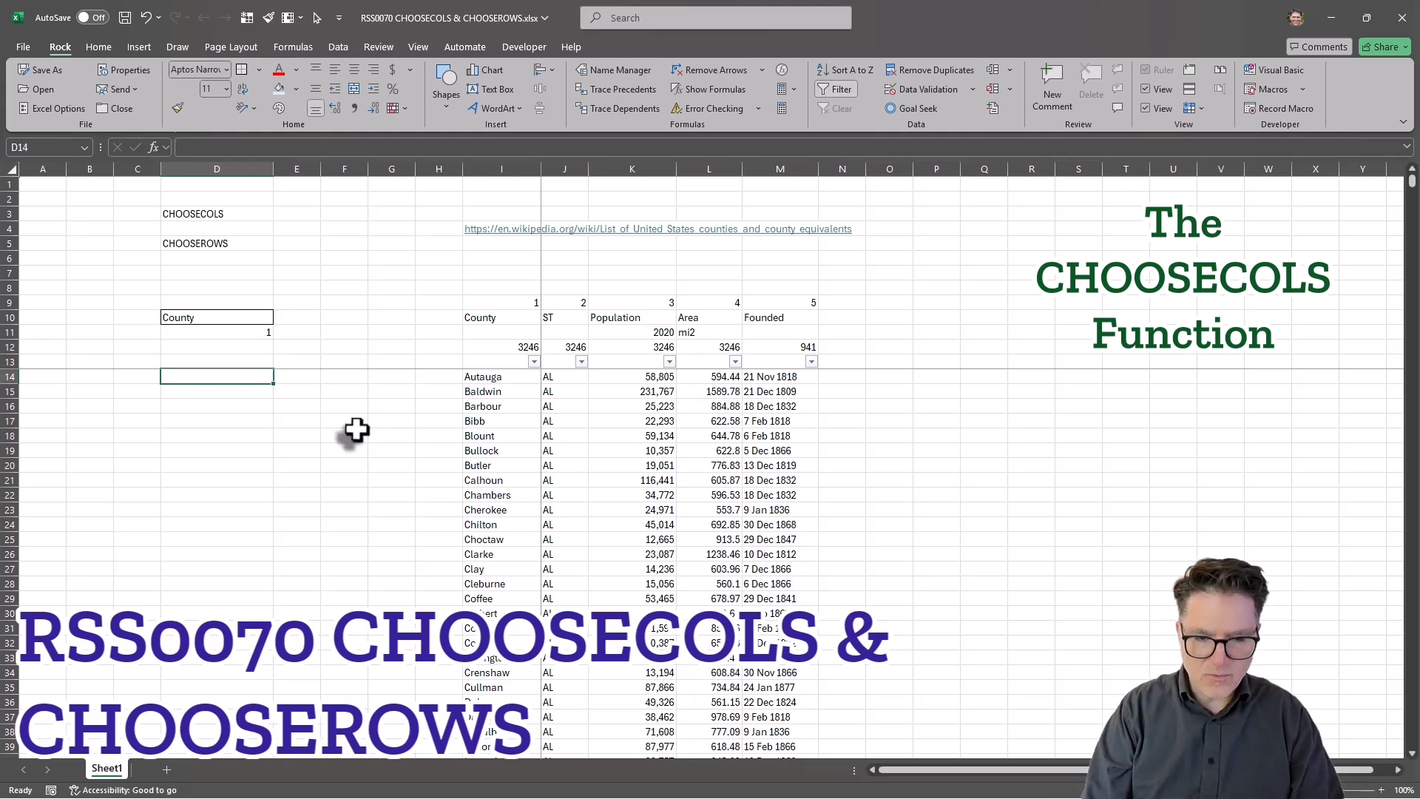
{"action": "type", "text": "=co"}
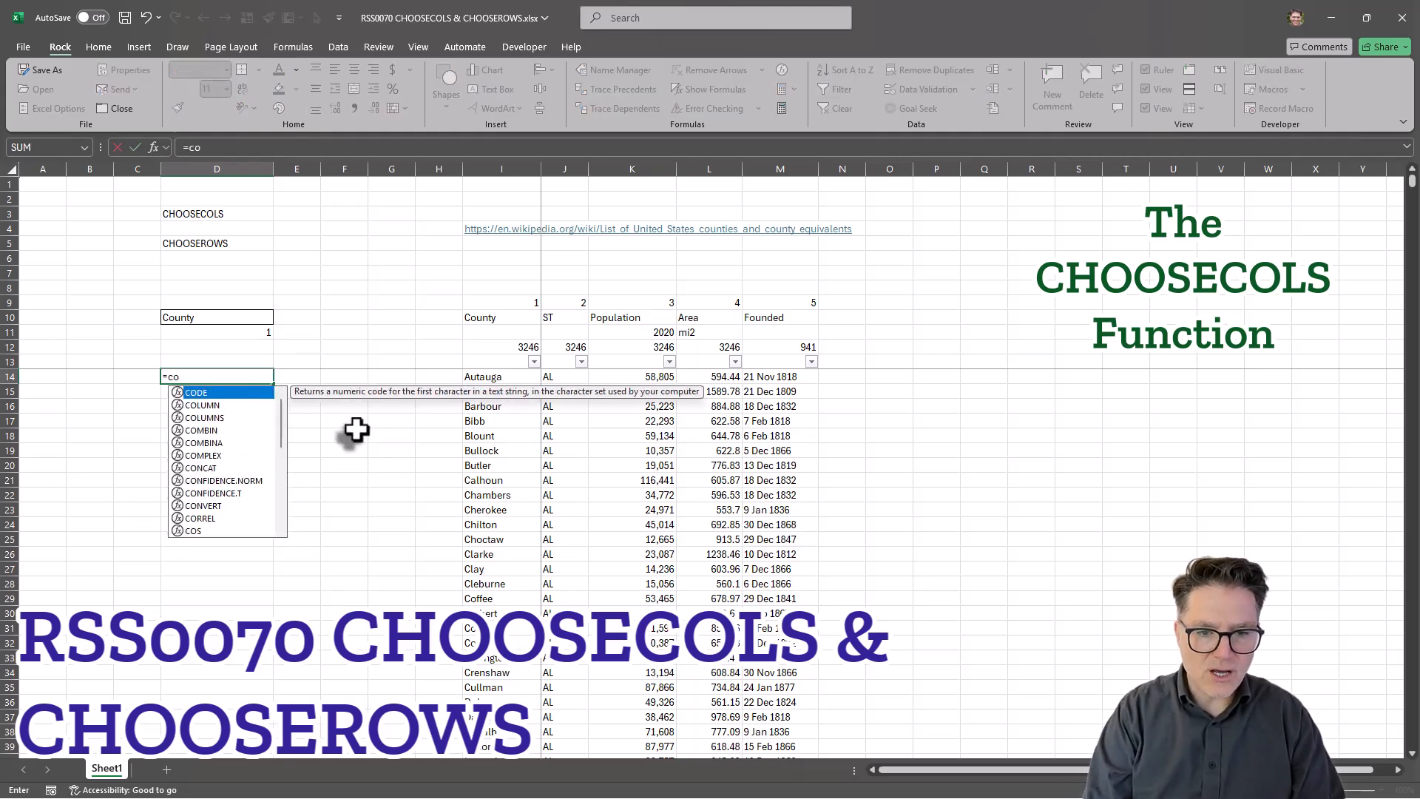
{"action": "key", "text": "BackSpace"}
{"action": "type", "text": "ho"}
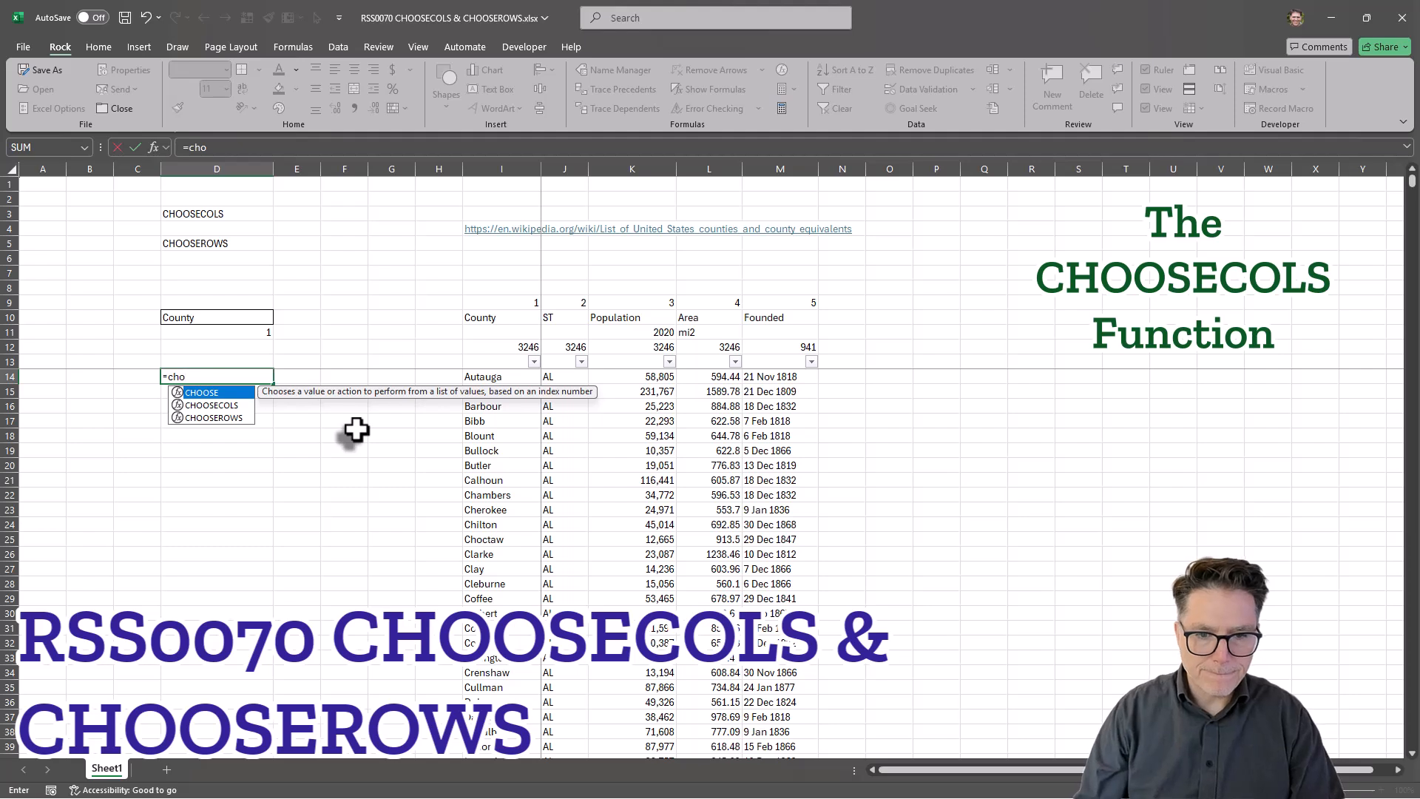
{"action": "key", "text": "Down"}
{"action": "key", "text": "Tab"}
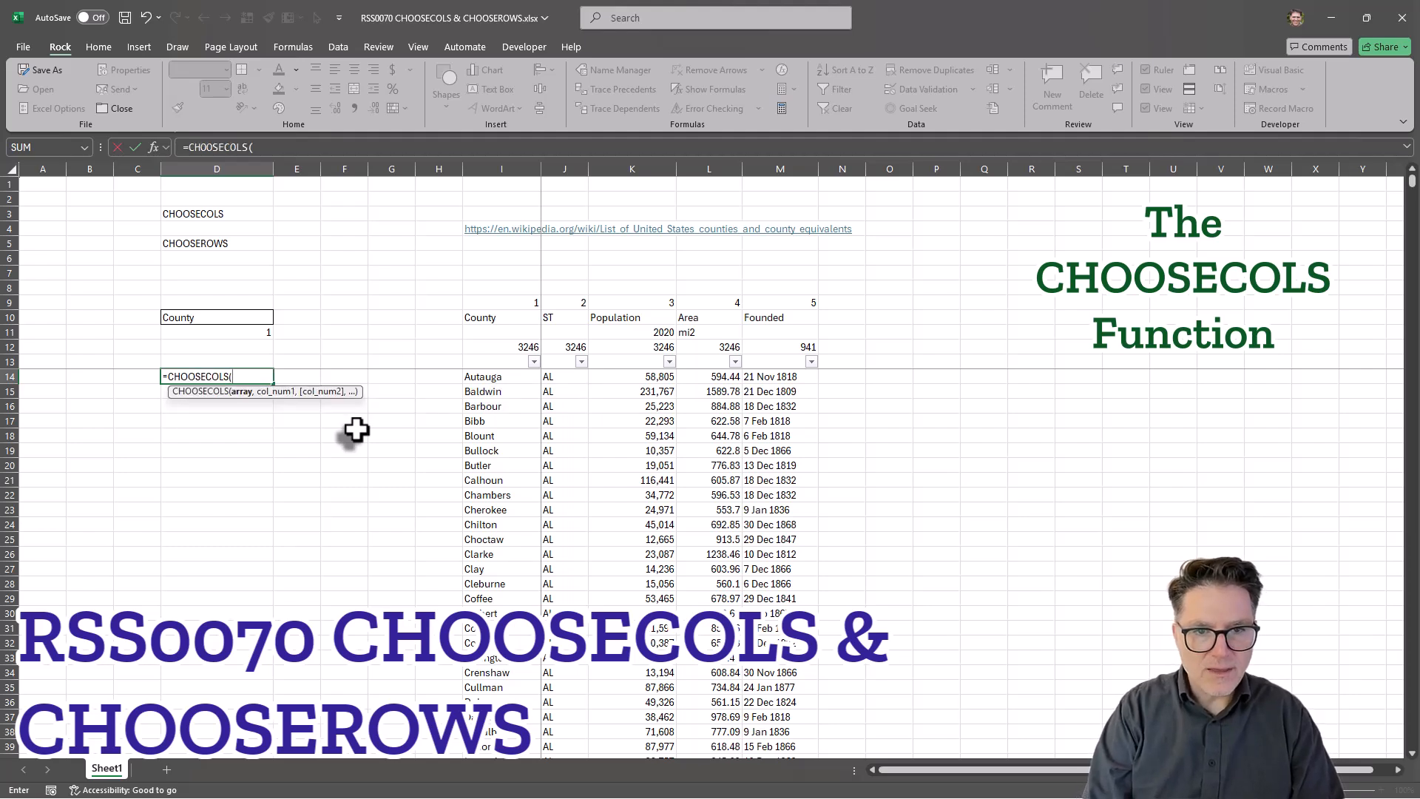
{"action": "left_click", "coordinate": [497, 377]}
{"action": "key", "text": "shift+Right"}
{"action": "key", "text": "shift+Right"}
{"action": "key", "text": "shift+Right"}
{"action": "key", "text": "shift+Right"}
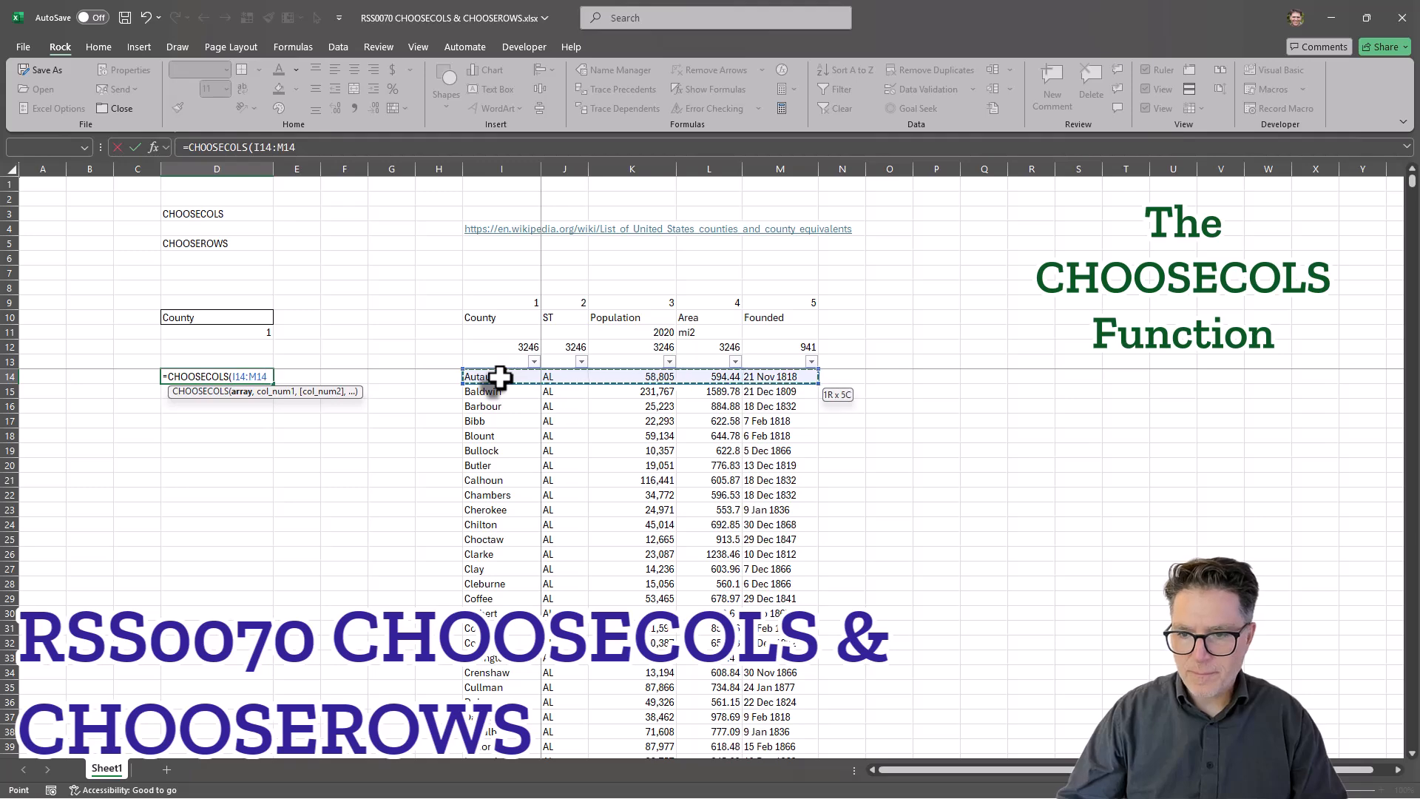
{"action": "key", "text": "ctrl+shift+Down"}
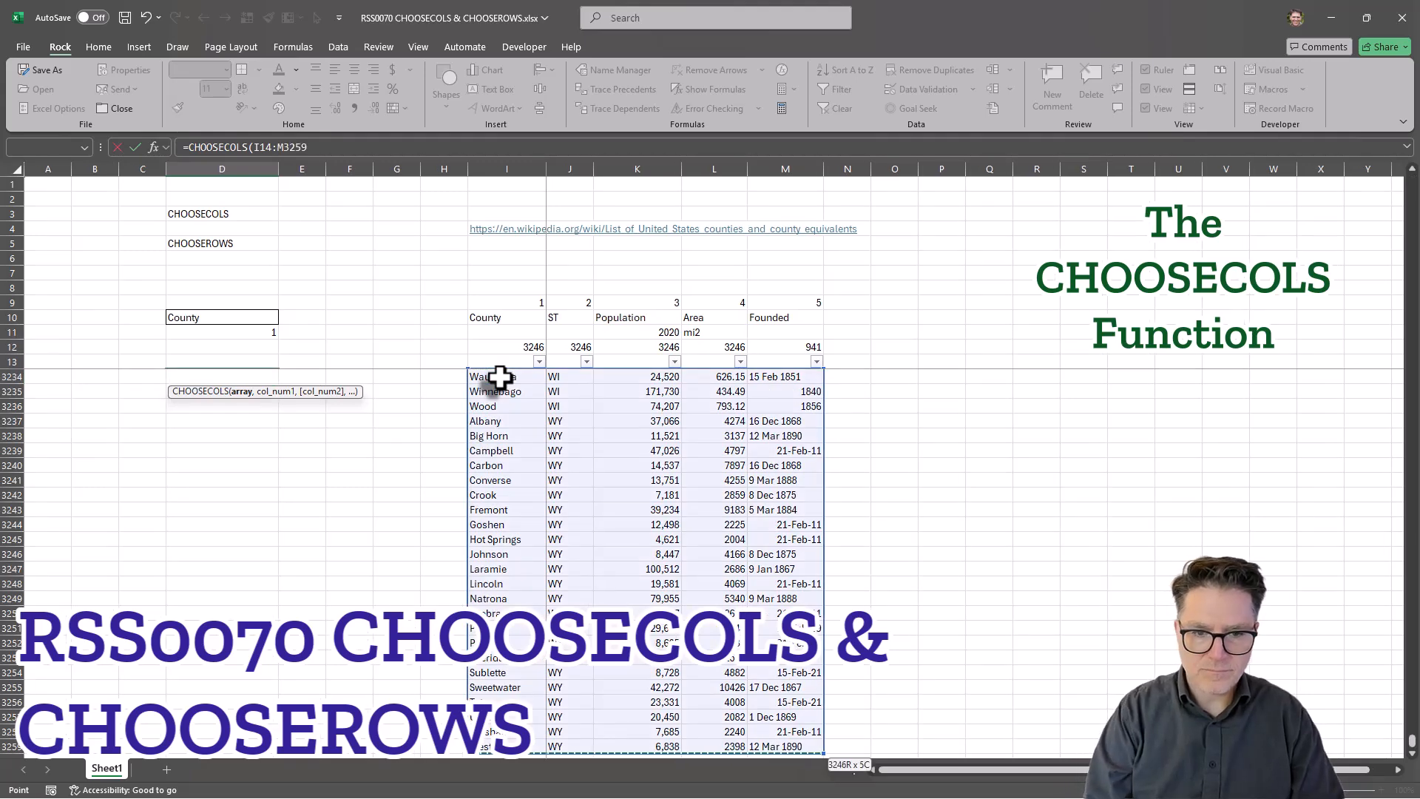
{"action": "type", "text": ","}
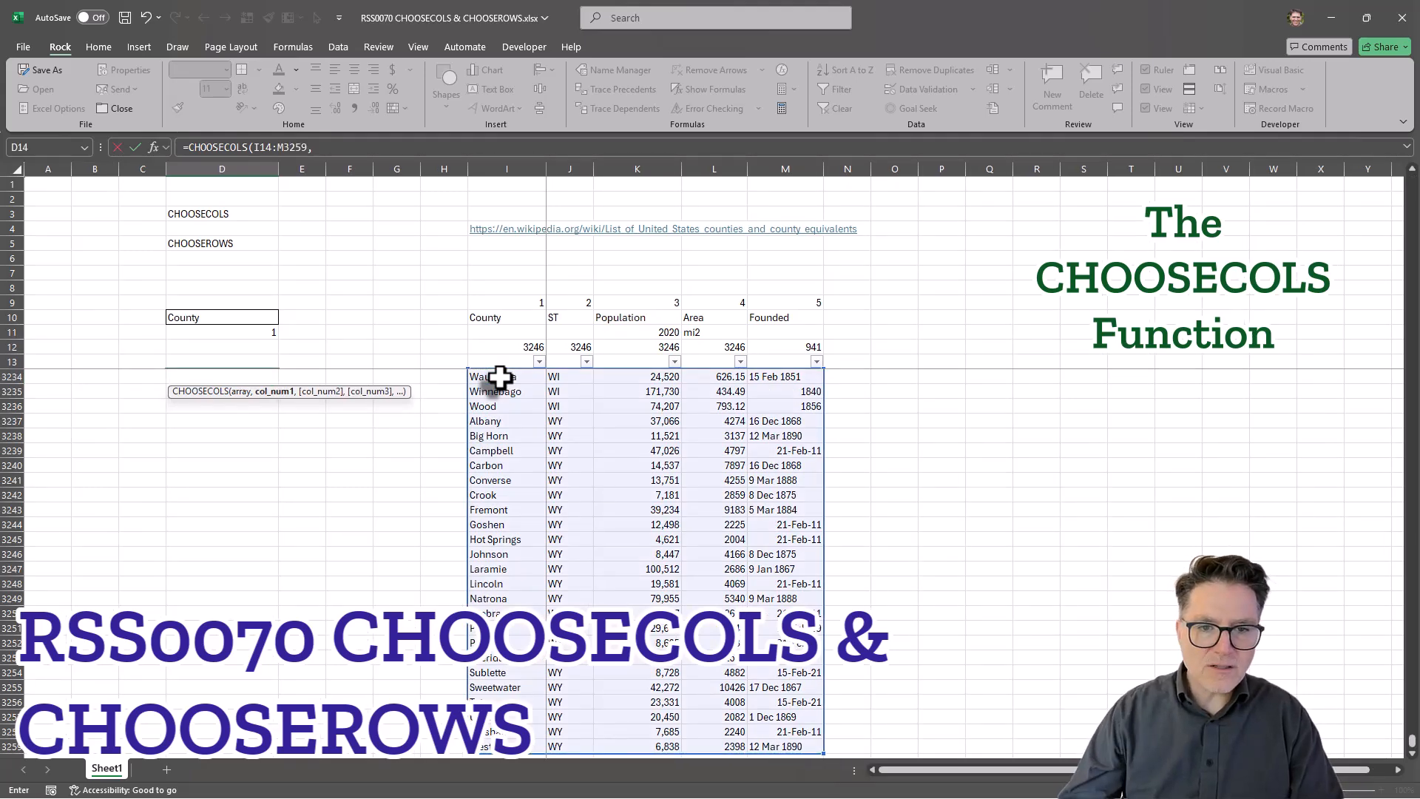
{"action": "left_click", "coordinate": [230, 332]}
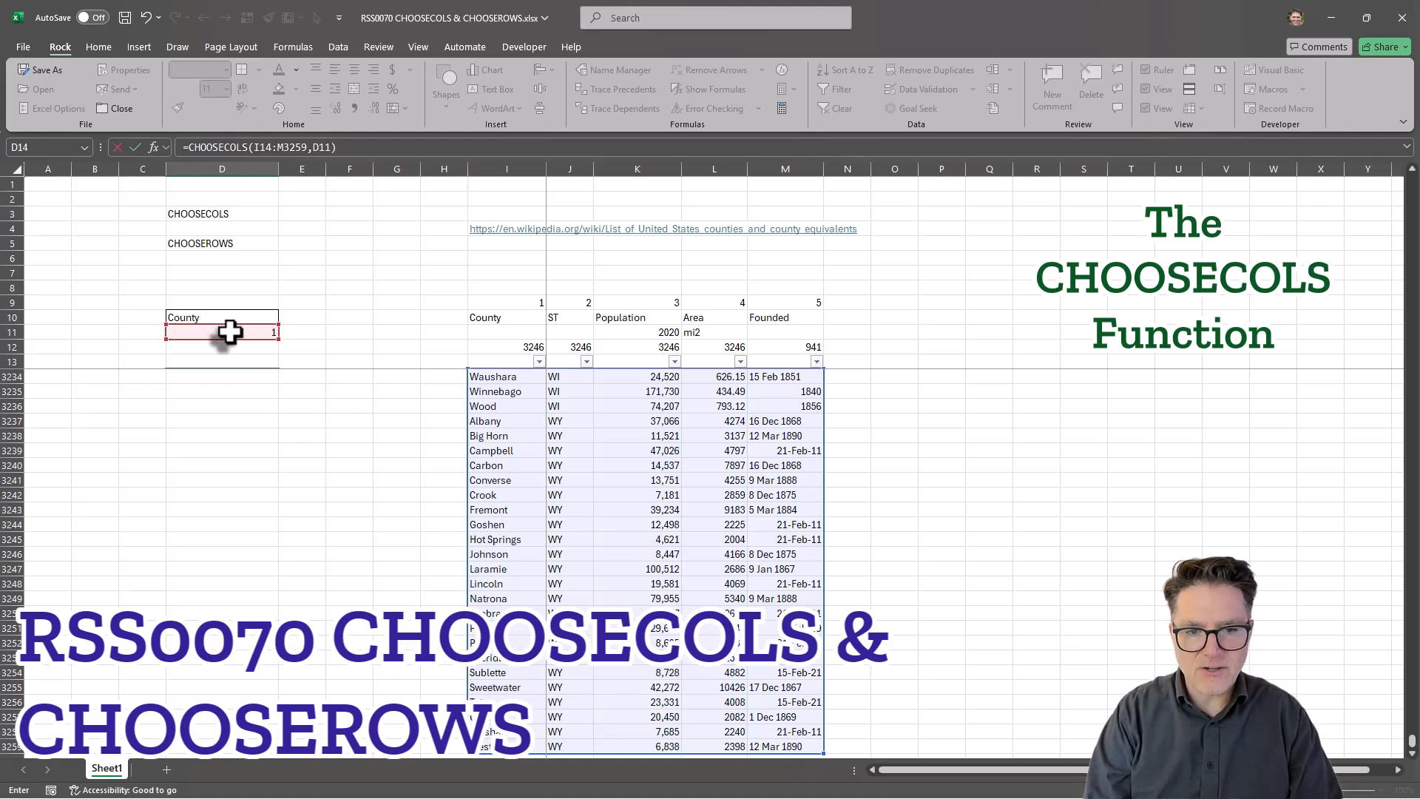
{"action": "key", "text": "Return"}
{"action": "key", "text": "Up"}
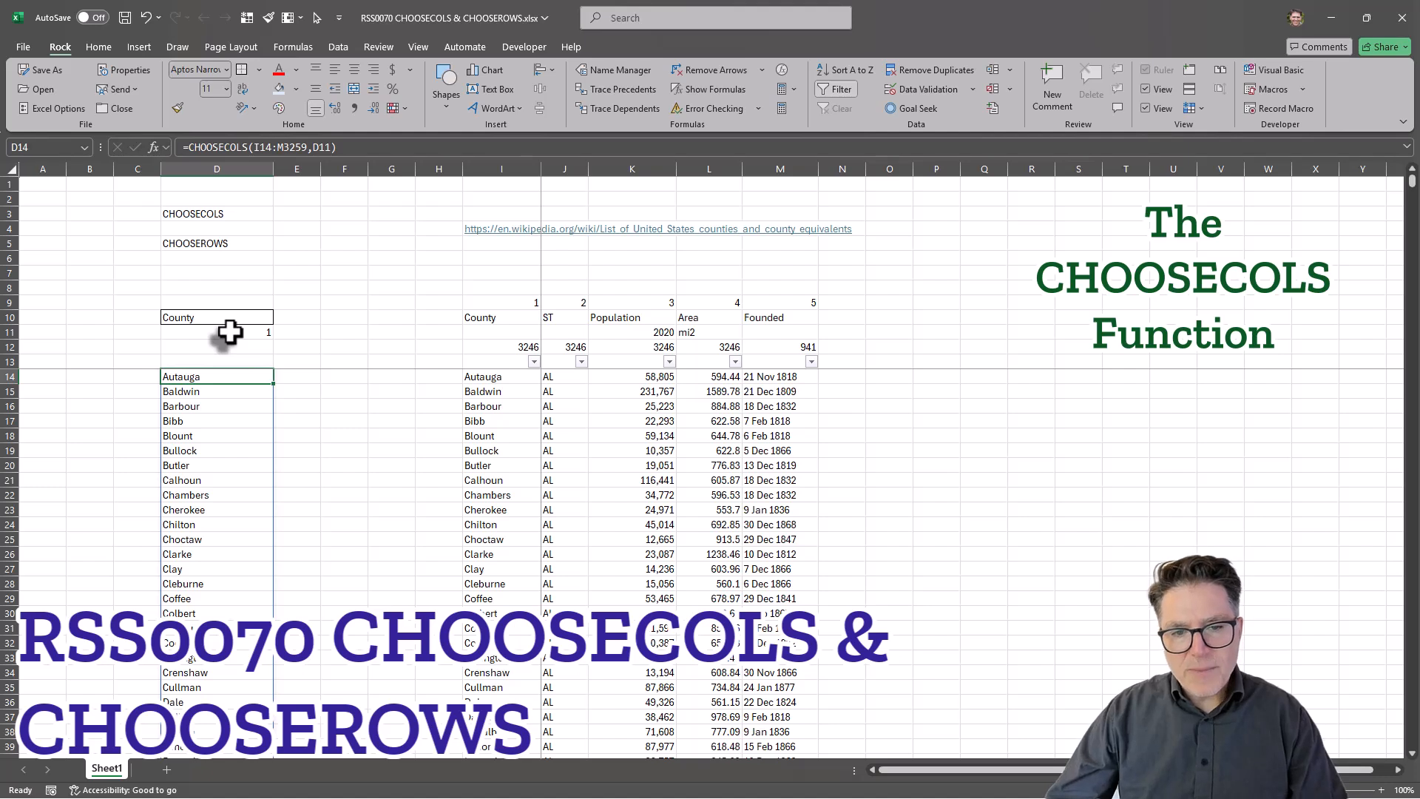
Test the D10 dropdown by choosing ST and Population, and check the CHOOSECOLS output in column D
{"action": "left_click", "coordinate": [331, 348]}
{"action": "left_click", "coordinate": [197, 318]}
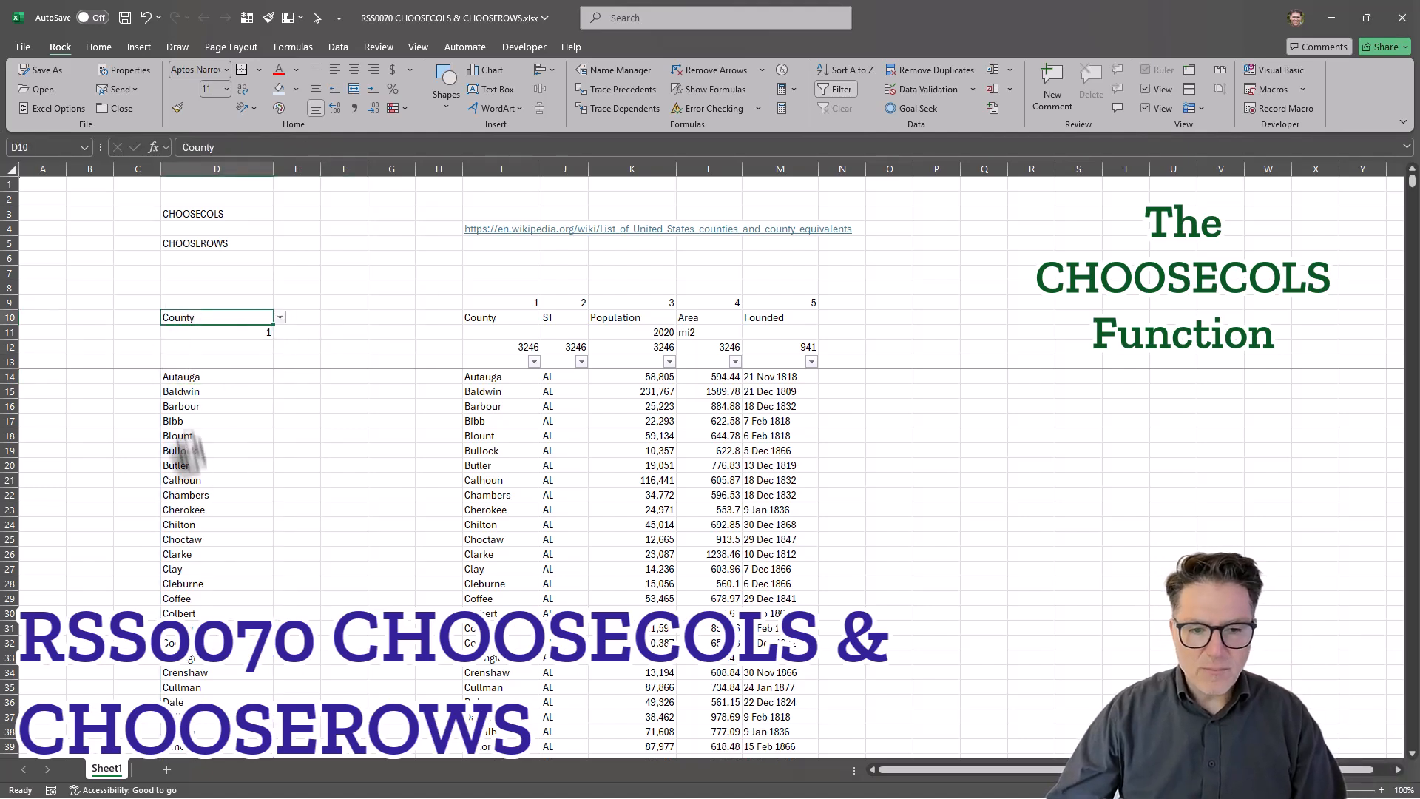
{"action": "left_click", "coordinate": [280, 318]}
{"action": "left_click", "coordinate": [210, 345]}
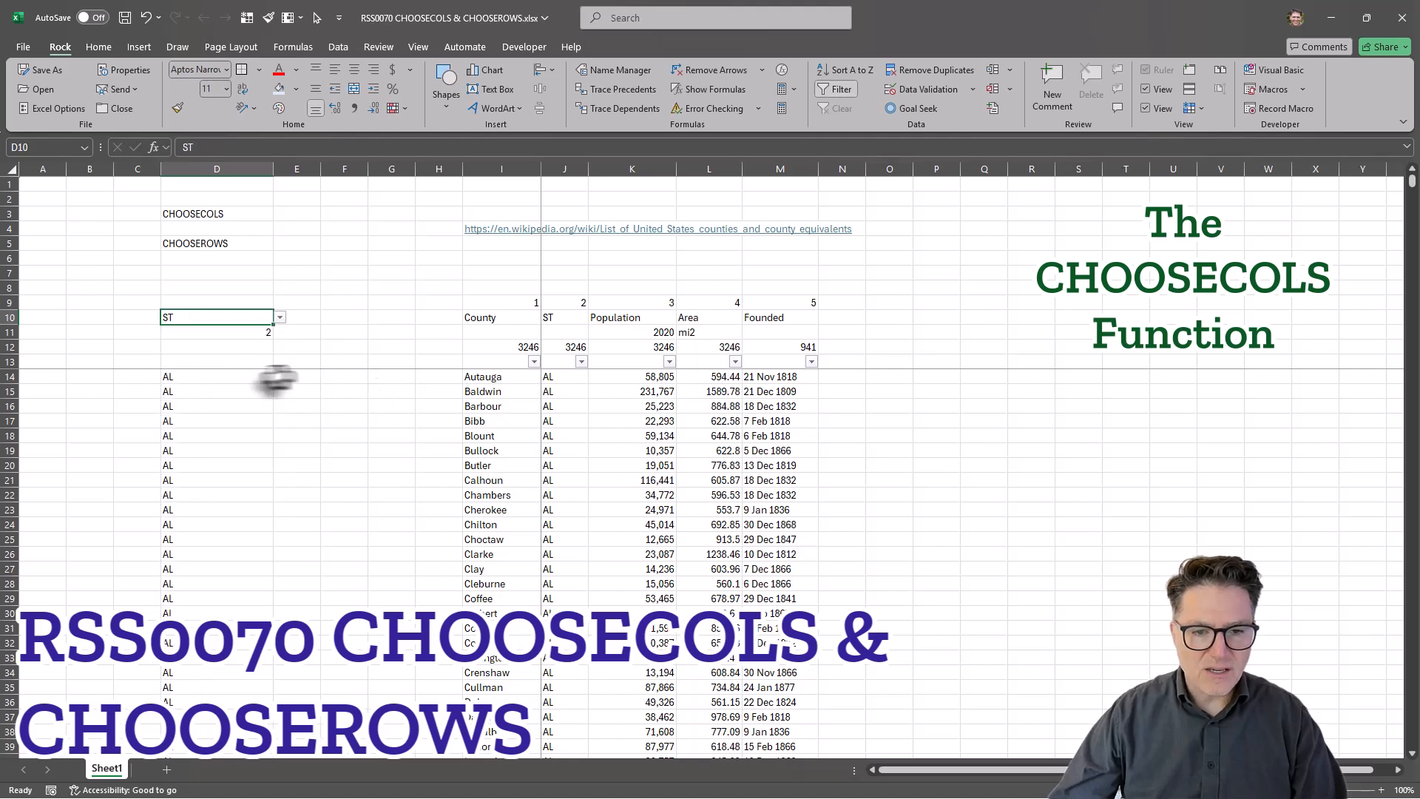
{"action": "left_click", "coordinate": [280, 318]}
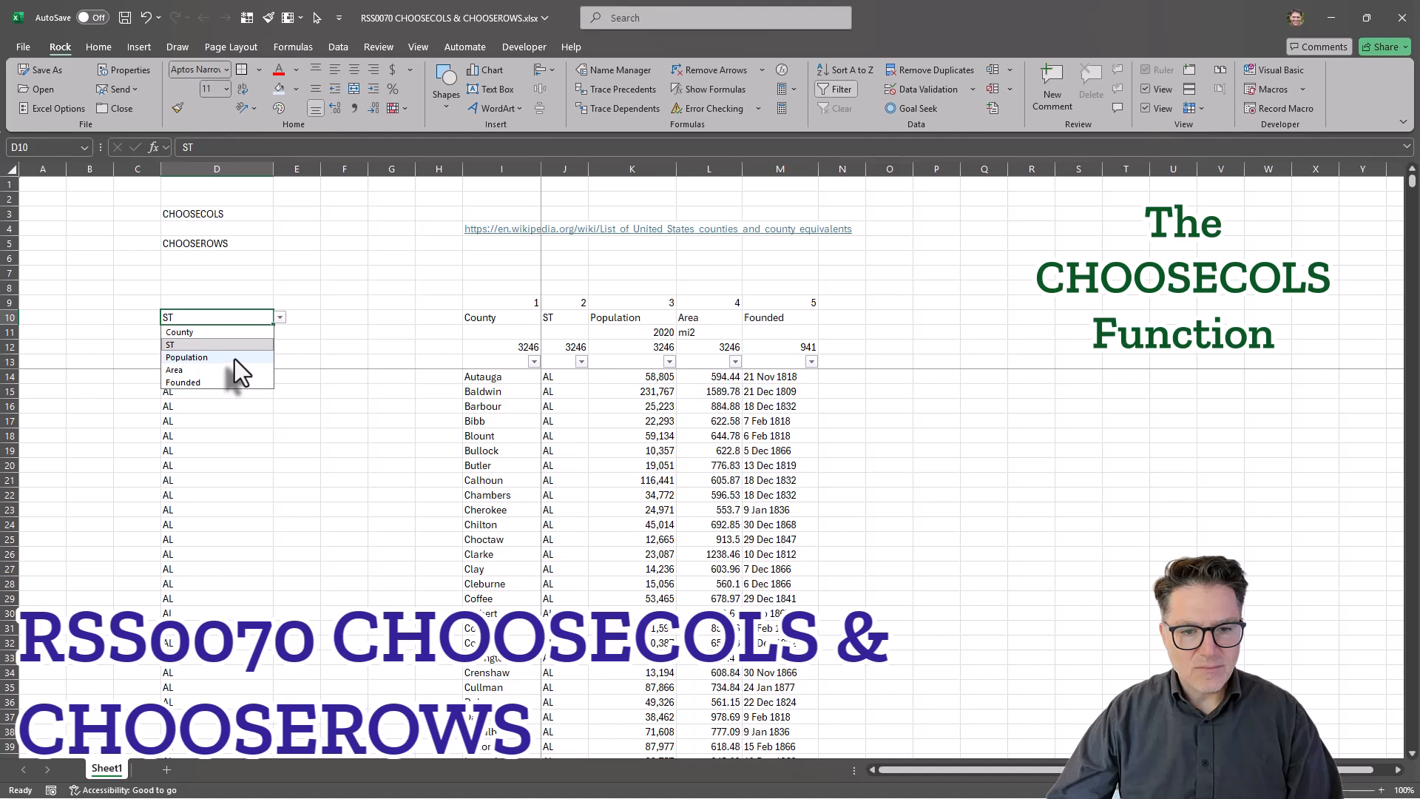
{"action": "left_click", "coordinate": [234, 358]}
{"action": "left_click", "coordinate": [190, 419]}
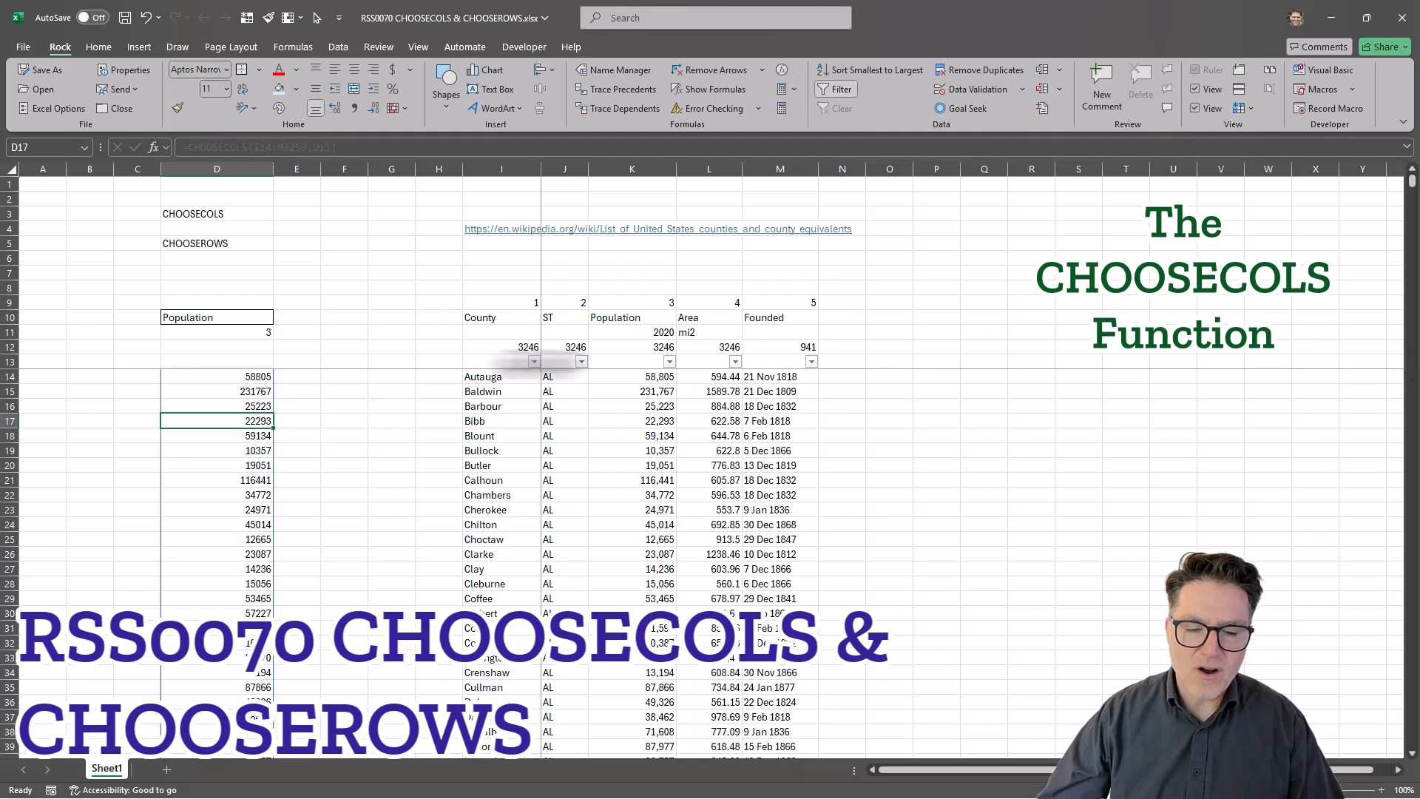
{"action": "left_click", "coordinate": [237, 361]}
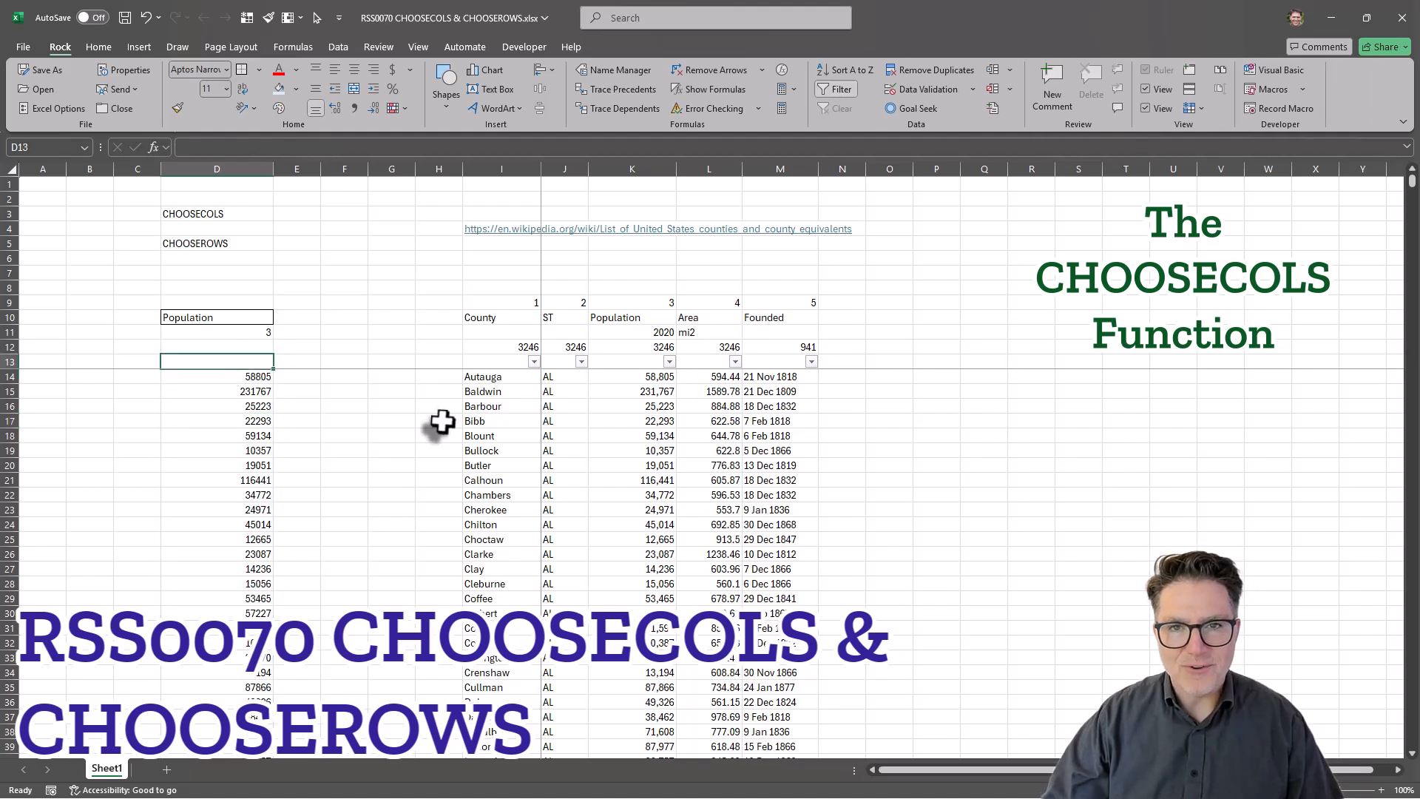
{"action": "key", "text": "Down"}
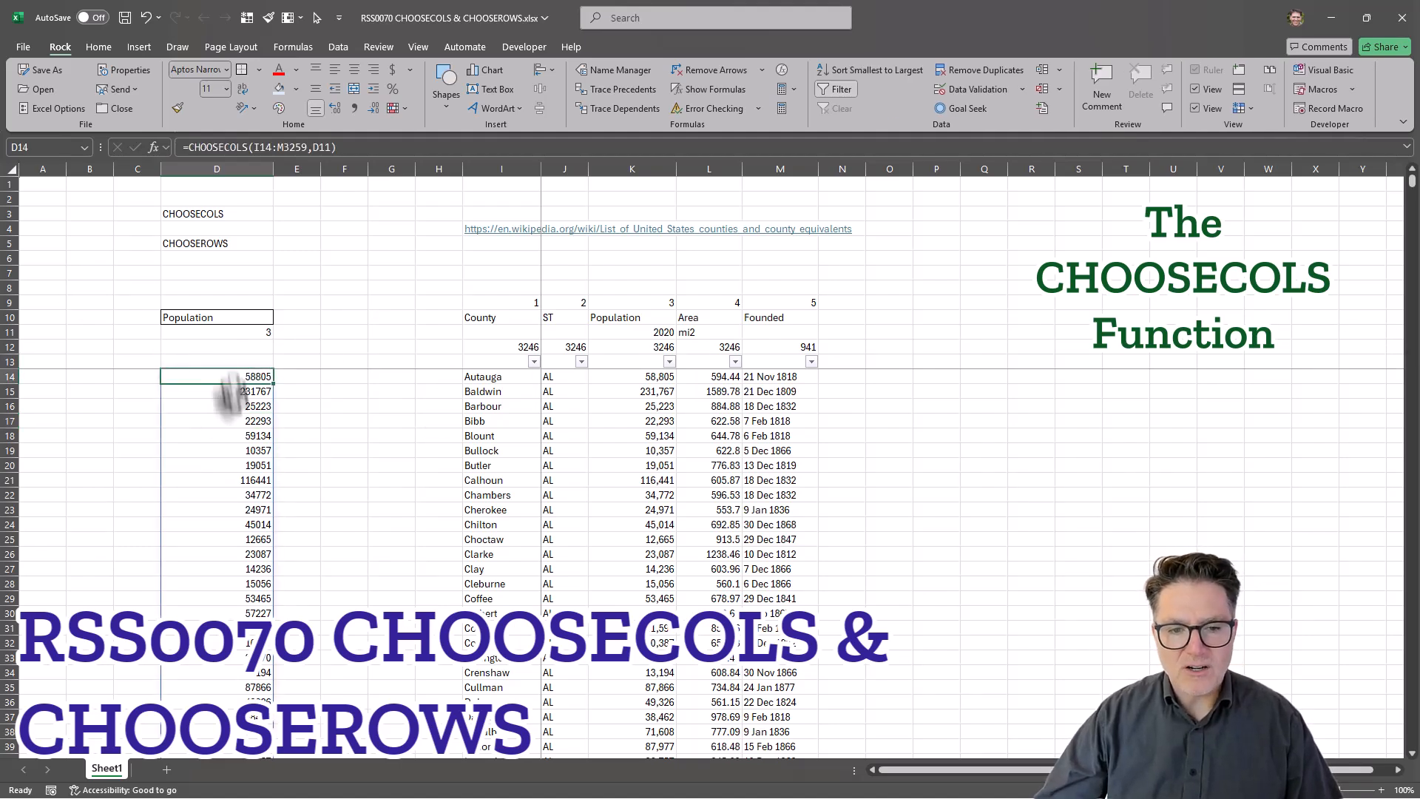
Set the D10 dropdown back to County
{"action": "left_click", "coordinate": [262, 318]}
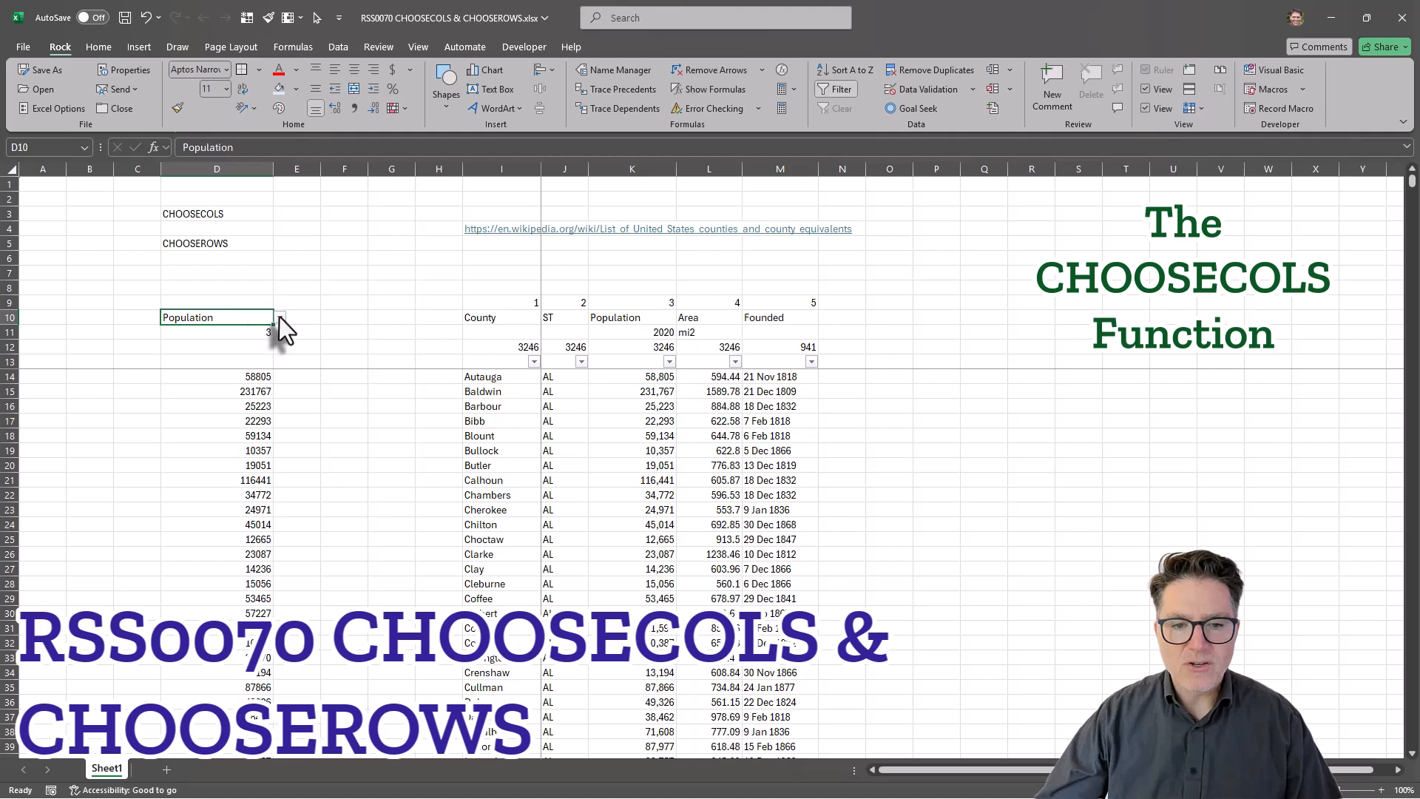
{"action": "left_click", "coordinate": [280, 318]}
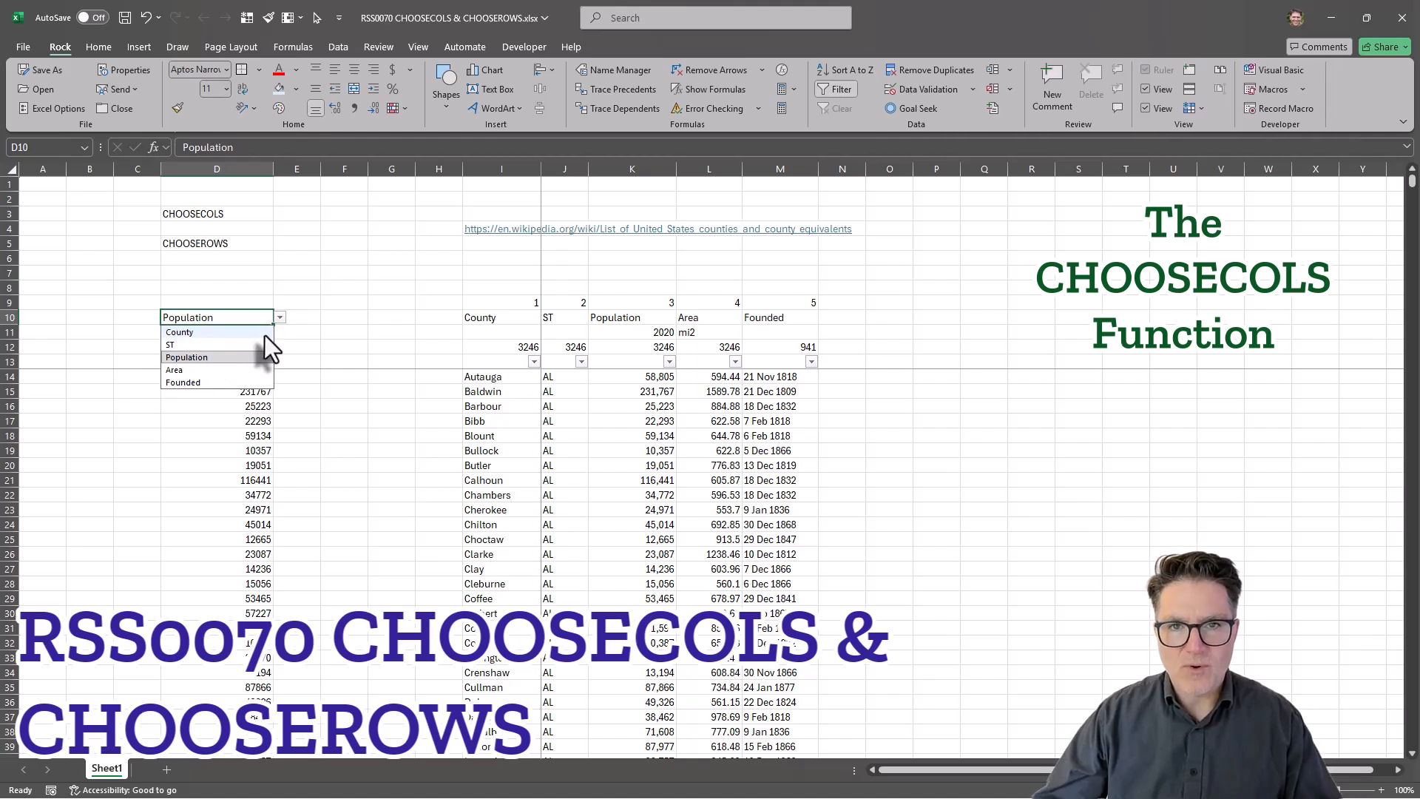
{"action": "left_click", "coordinate": [222, 332]}
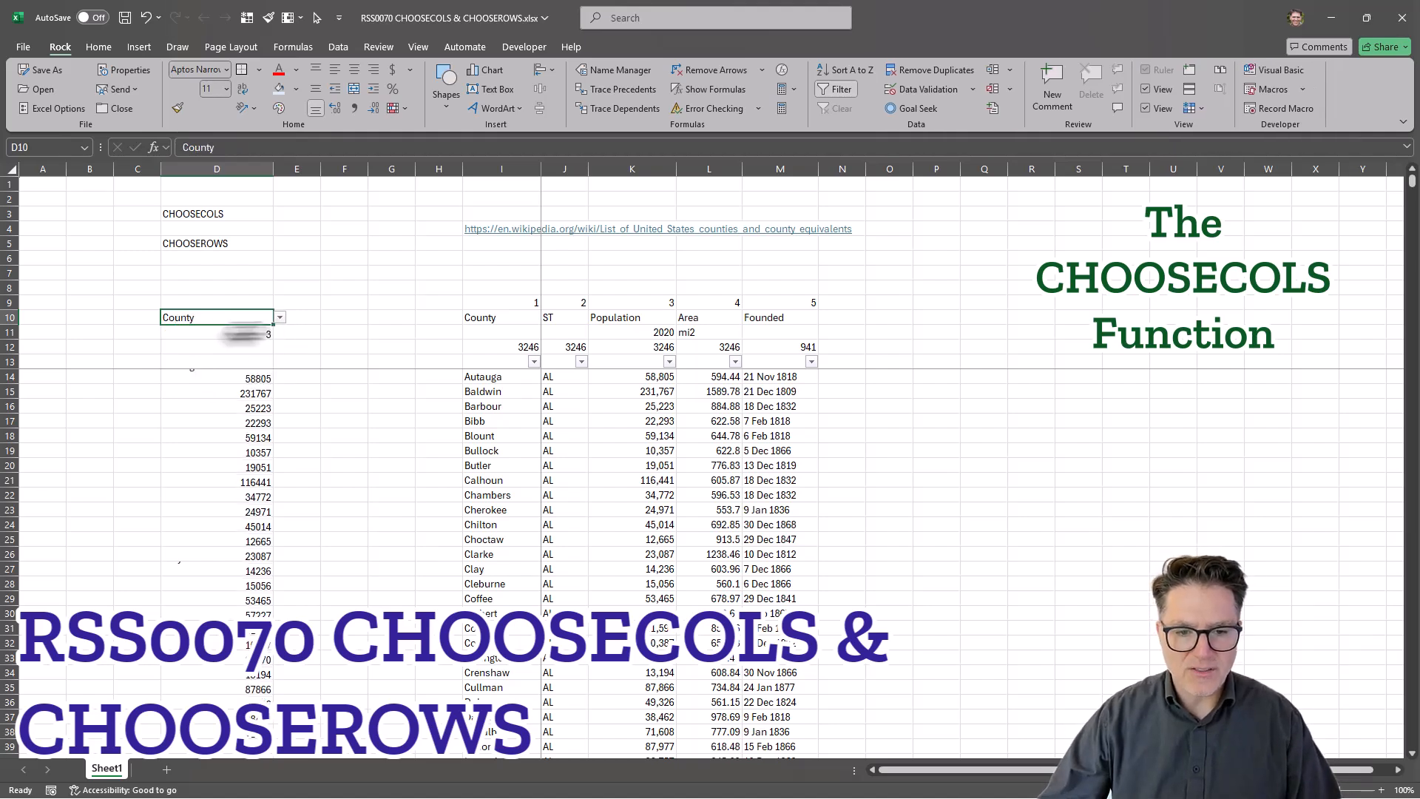
Enter the header ST County in H10, beside the County header
{"action": "left_click", "coordinate": [372, 318]}
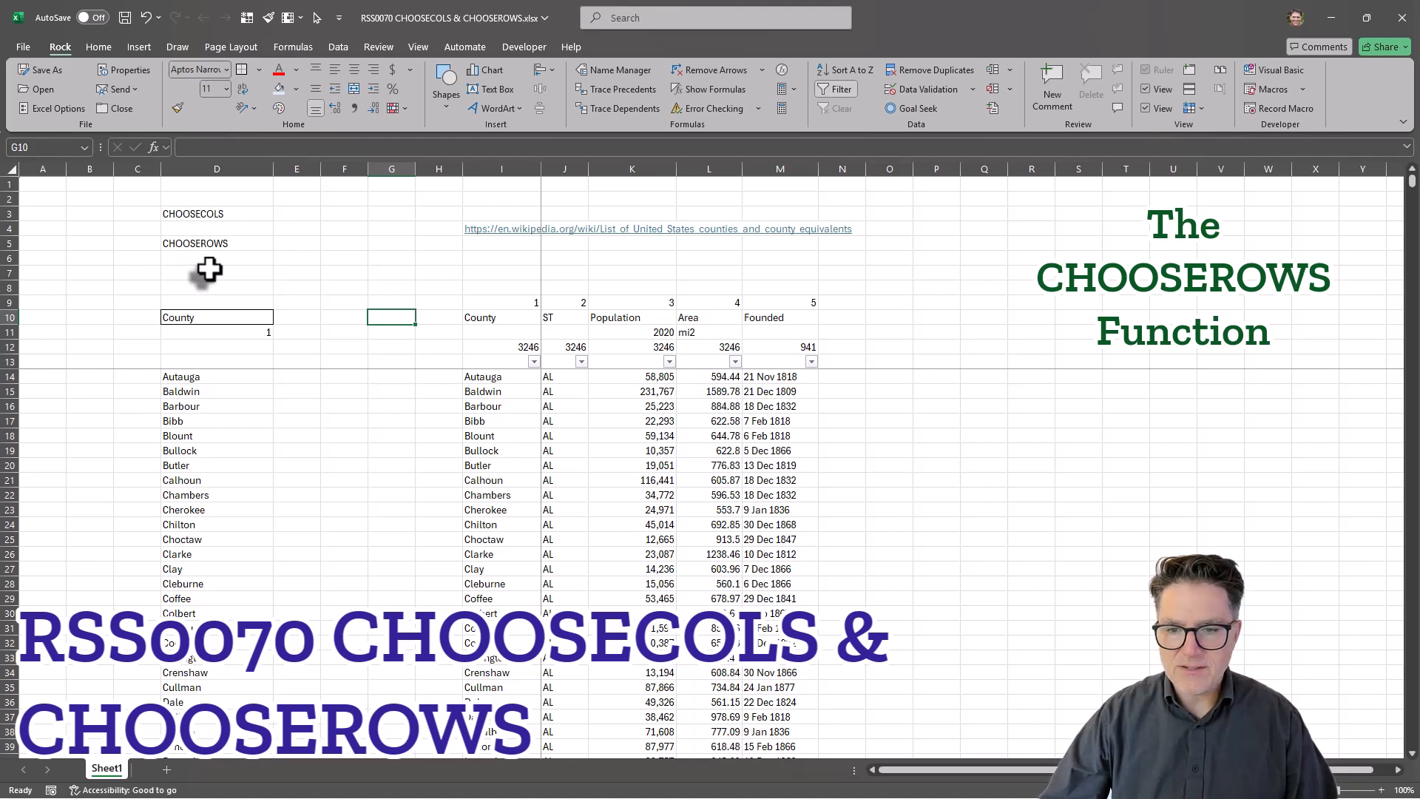
{"action": "left_click", "coordinate": [442, 318]}
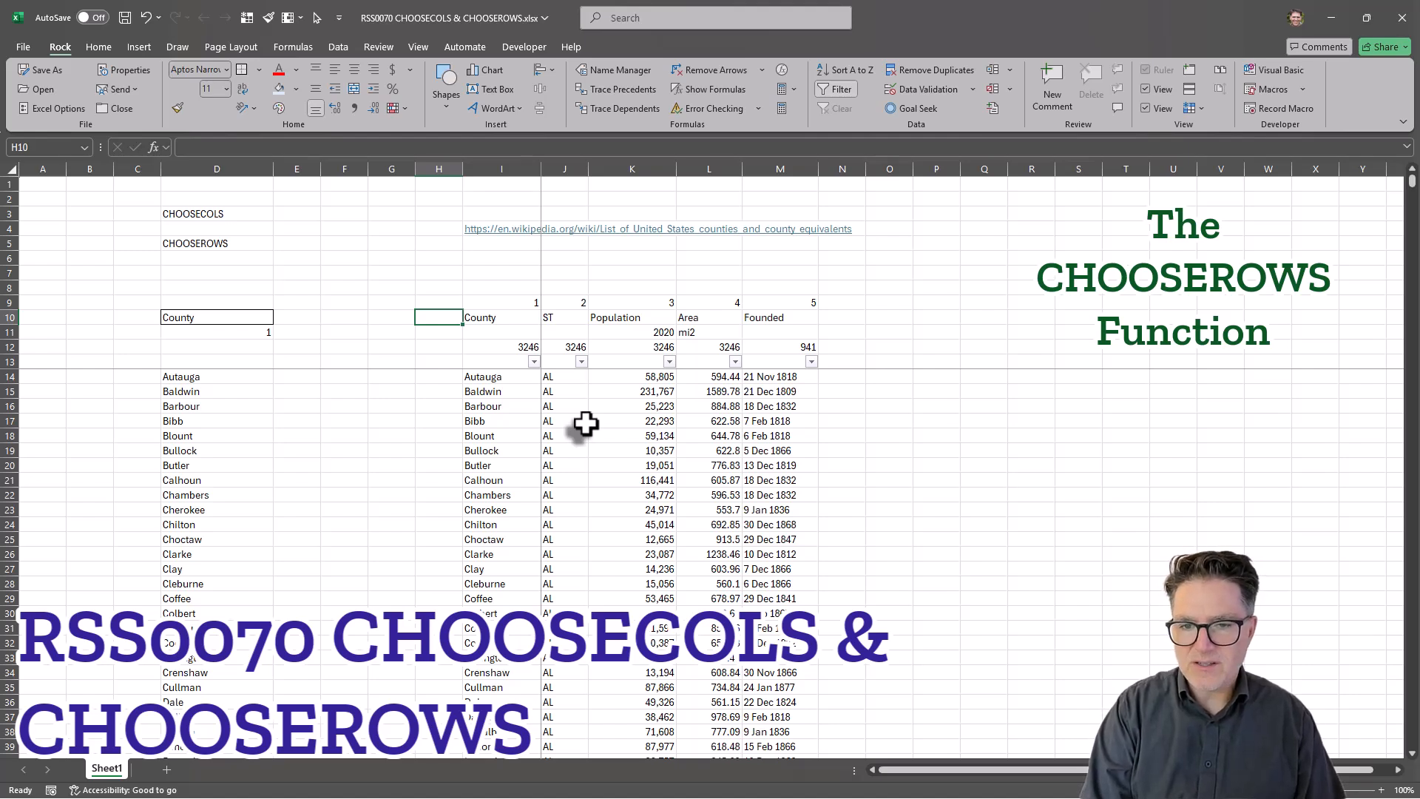
{"action": "type", "text": "St"}
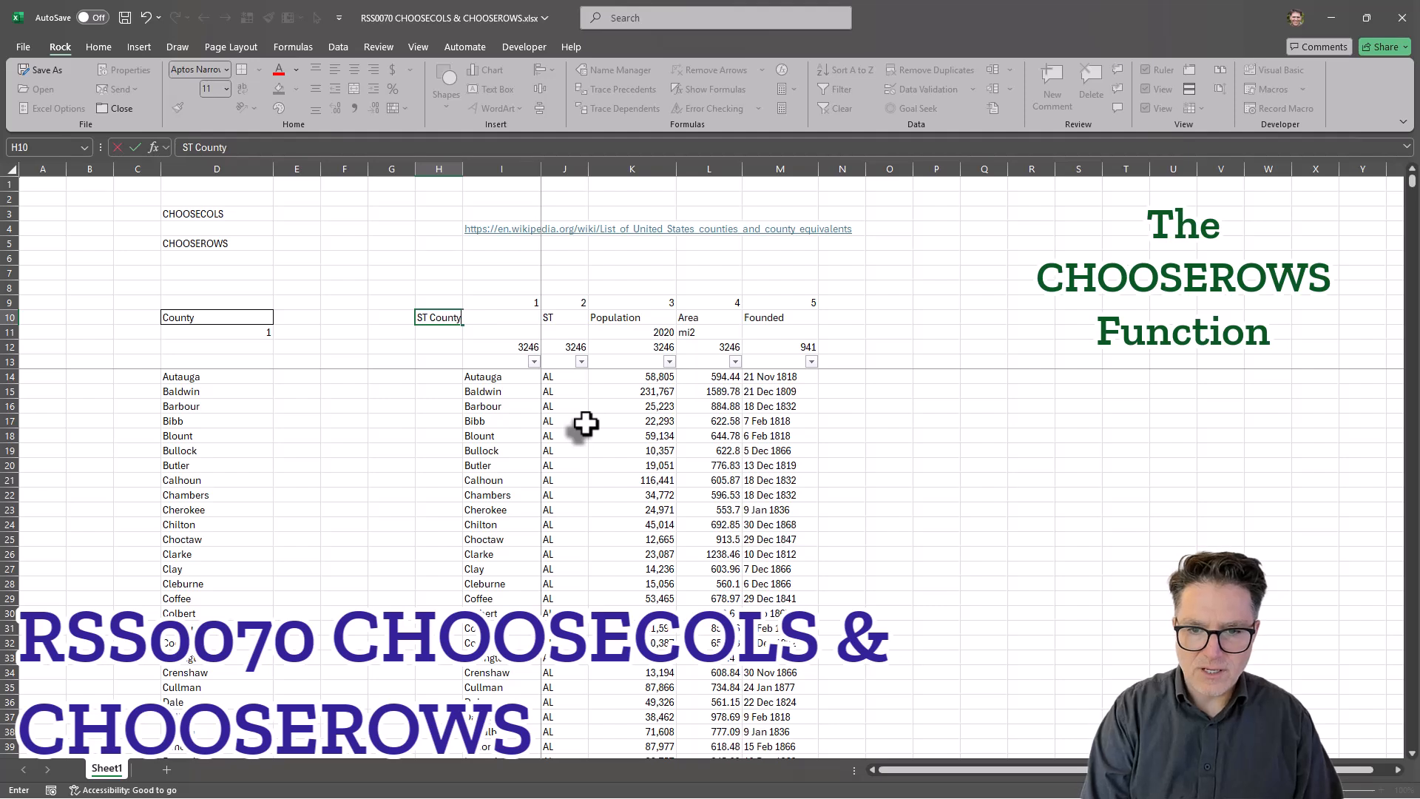
{"action": "type", "text": " County"}
{"action": "key", "text": "Return"}
Enter =J14 & " " & I14 in H14 to combine the state code and county name
{"action": "key", "text": "Return"}
{"action": "key", "text": "Return"}
{"action": "key", "text": "Return"}
{"action": "type", "text": "="}
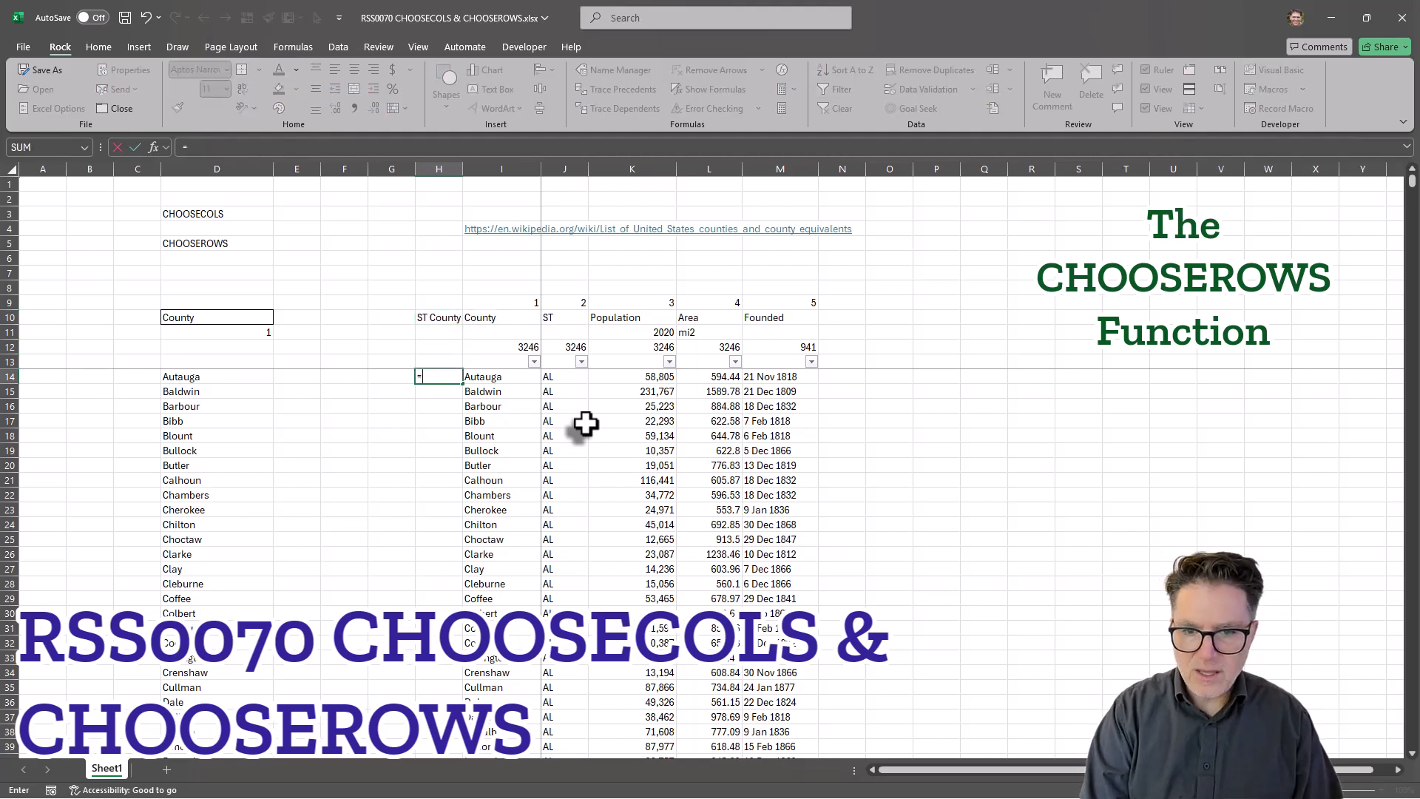
{"action": "left_click", "coordinate": [560, 377]}
{"action": "type", "text": "& \" \" &"}
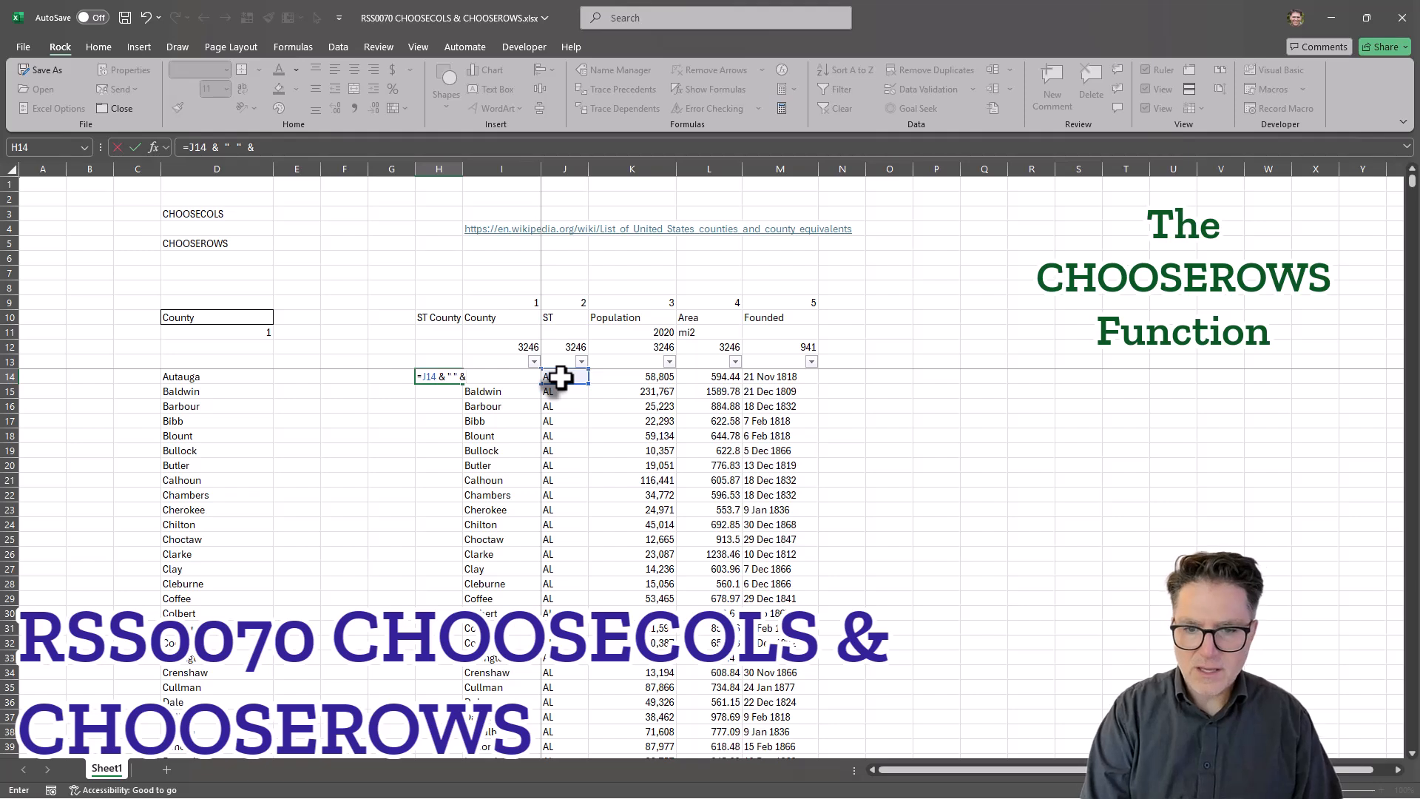
{"action": "type", "text": " I"}
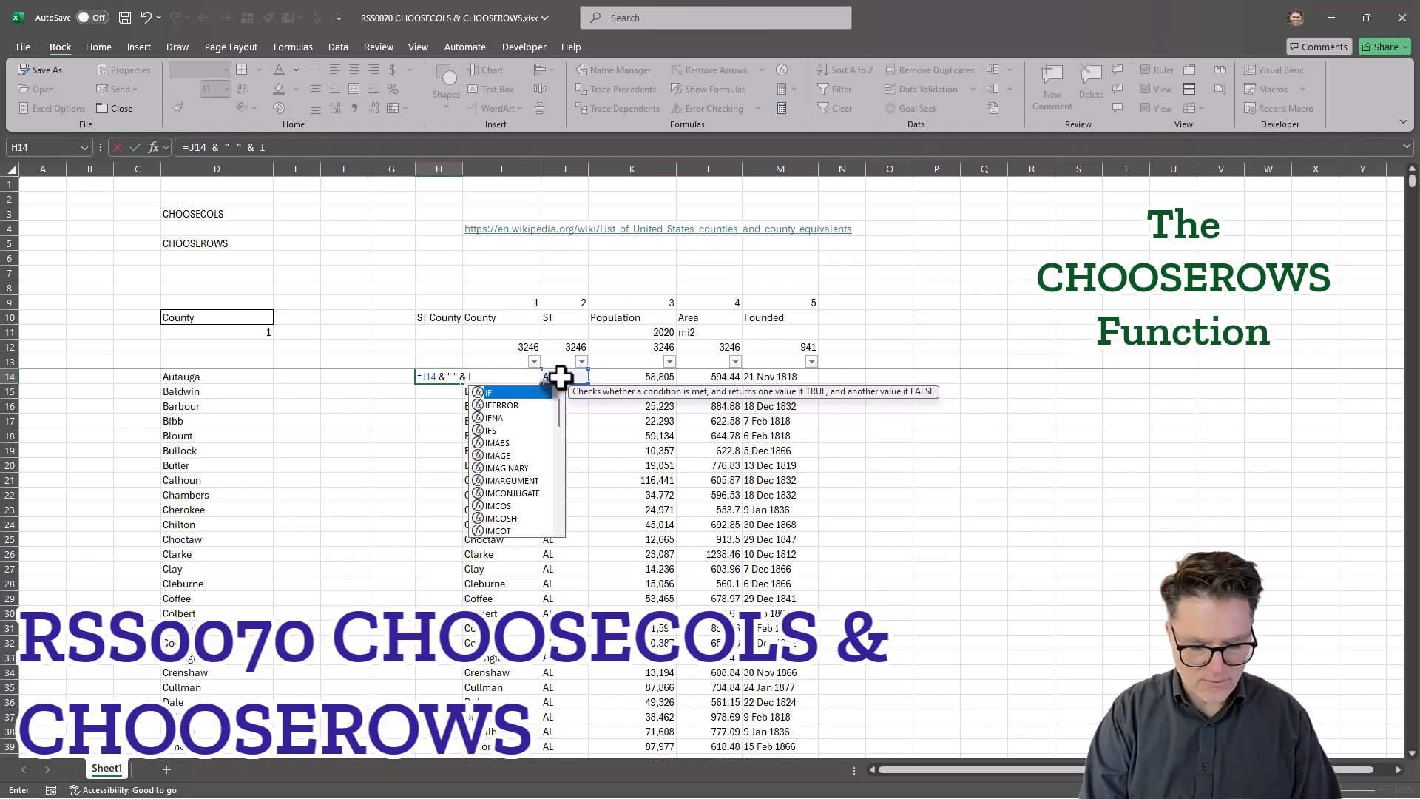
{"action": "type", "text": "14"}
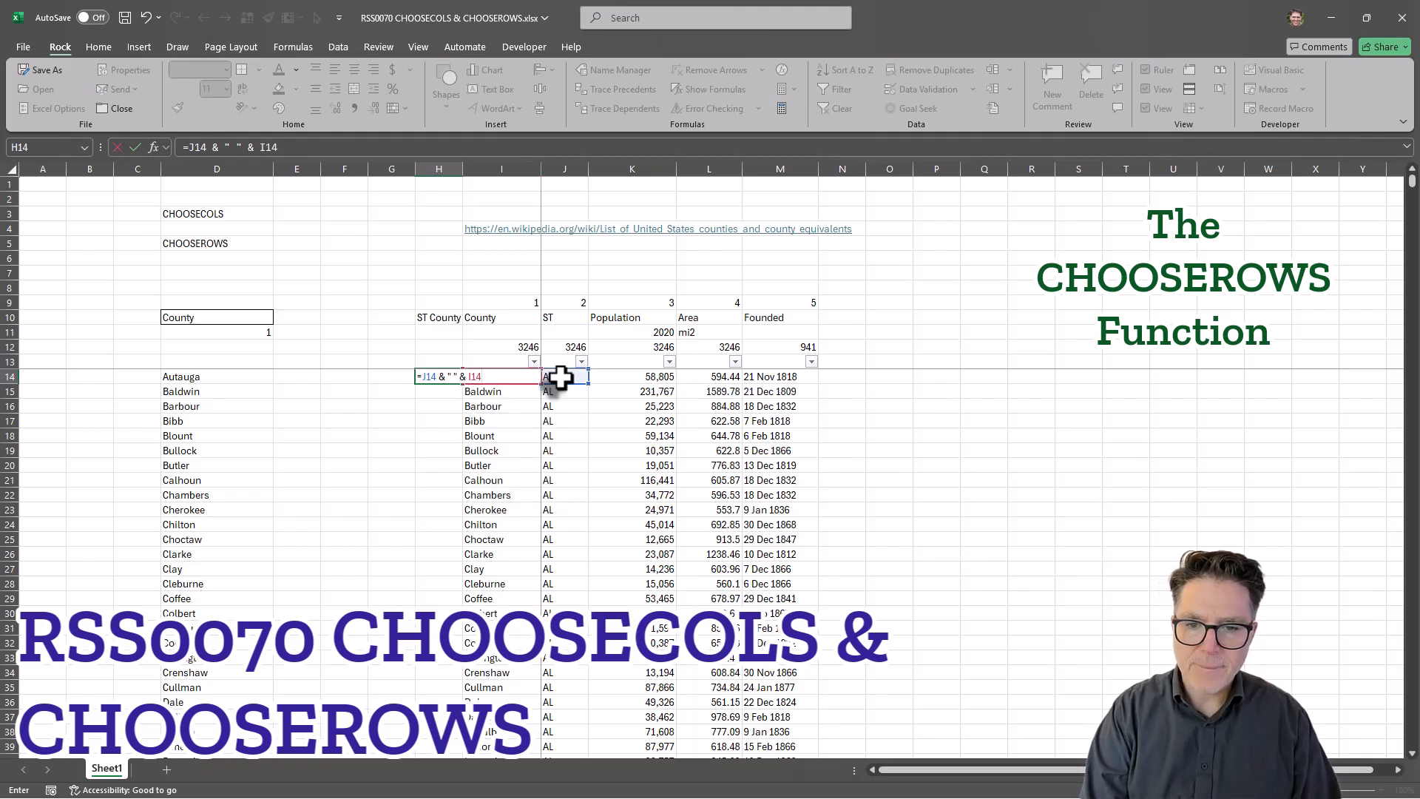
{"action": "key", "text": "ctrl+Return"}
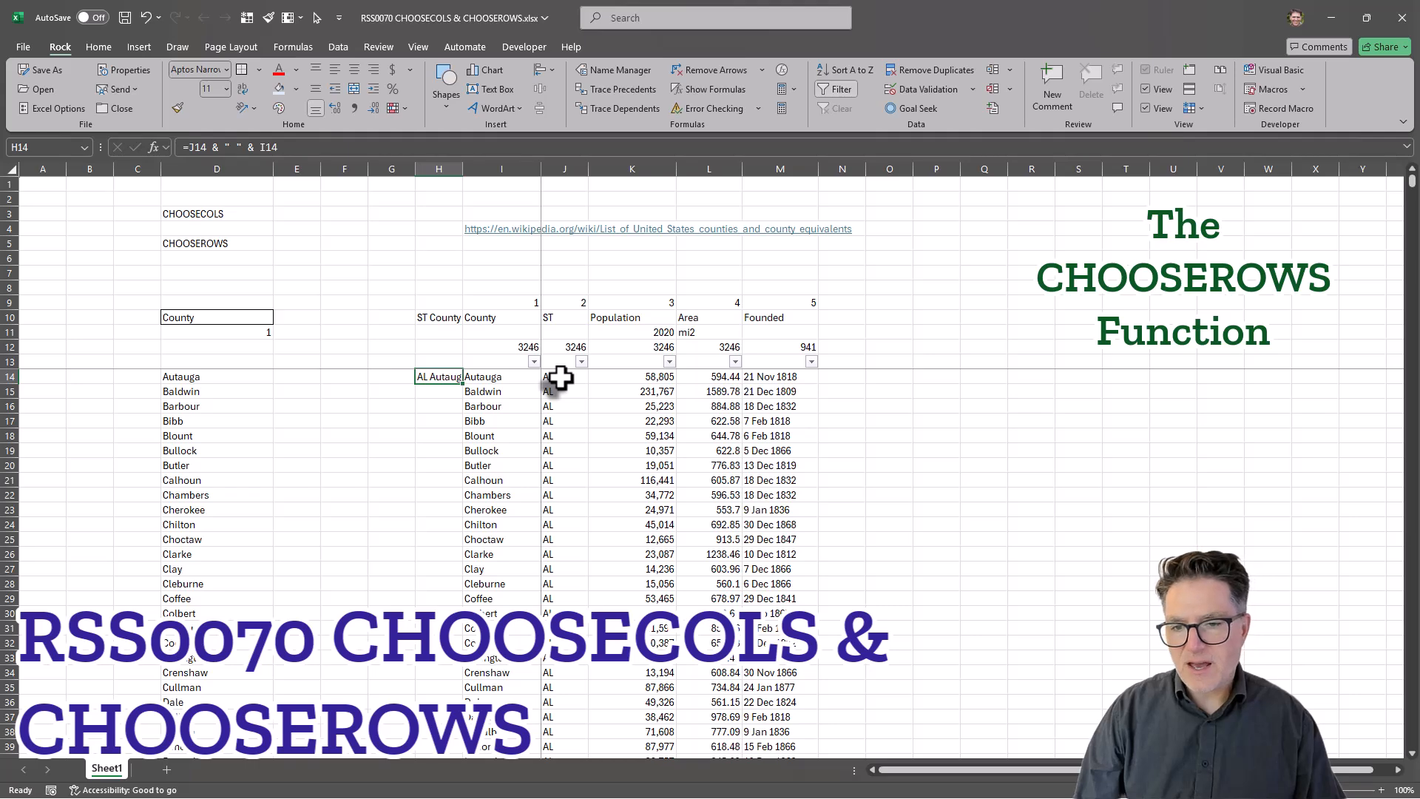
Fill the H14 formula down column H through the end of the county data
{"action": "key", "text": "ctrl+shift+End"}
{"action": "key", "text": "shift+Left"}
{"action": "key", "text": "shift+Left"}
{"action": "key", "text": "shift+Left"}
{"action": "key", "text": "shift+Left"}
{"action": "key", "text": "shift+Left"}
{"action": "key", "text": "shift+Left"}
{"action": "key", "text": "shift+Right"}
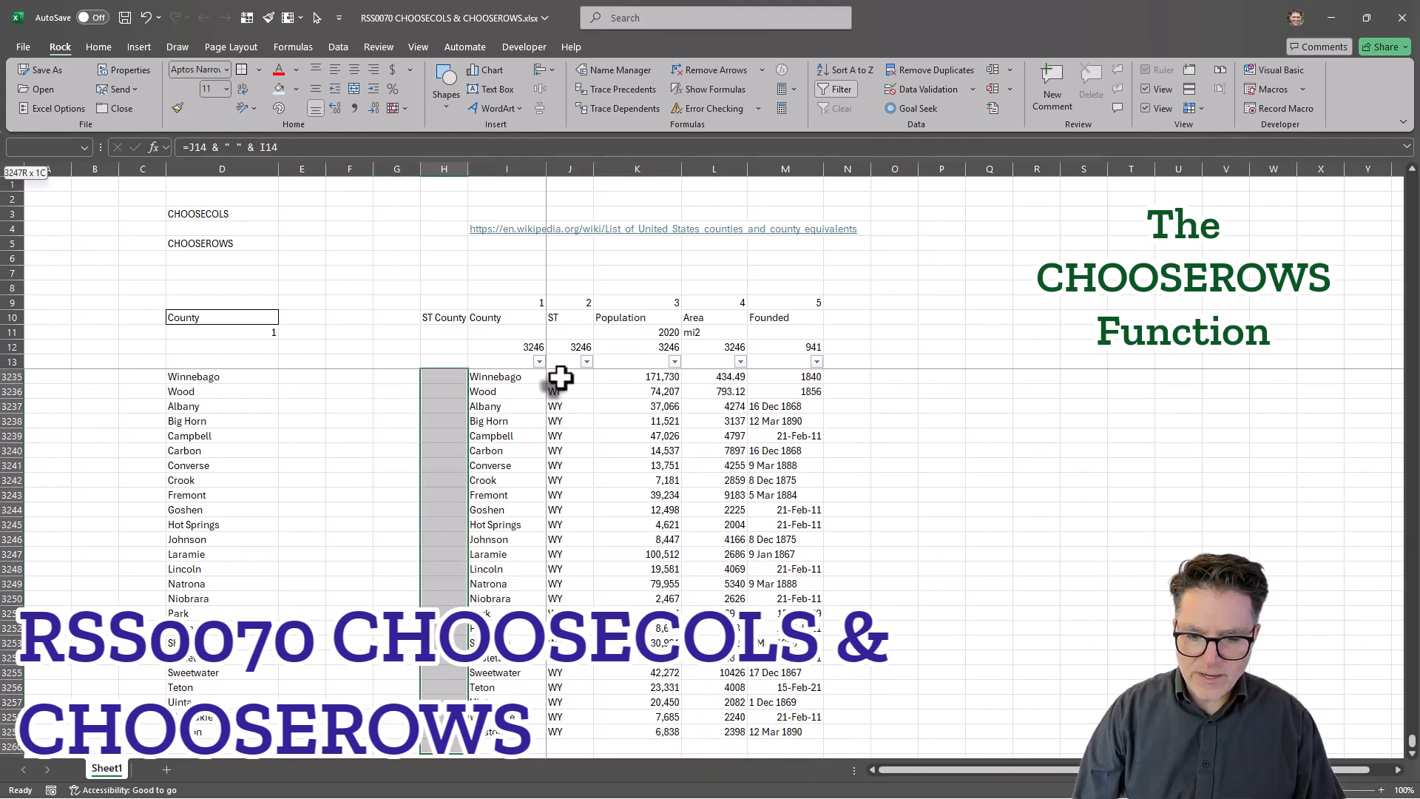
{"action": "key", "text": "ctrl+d"}
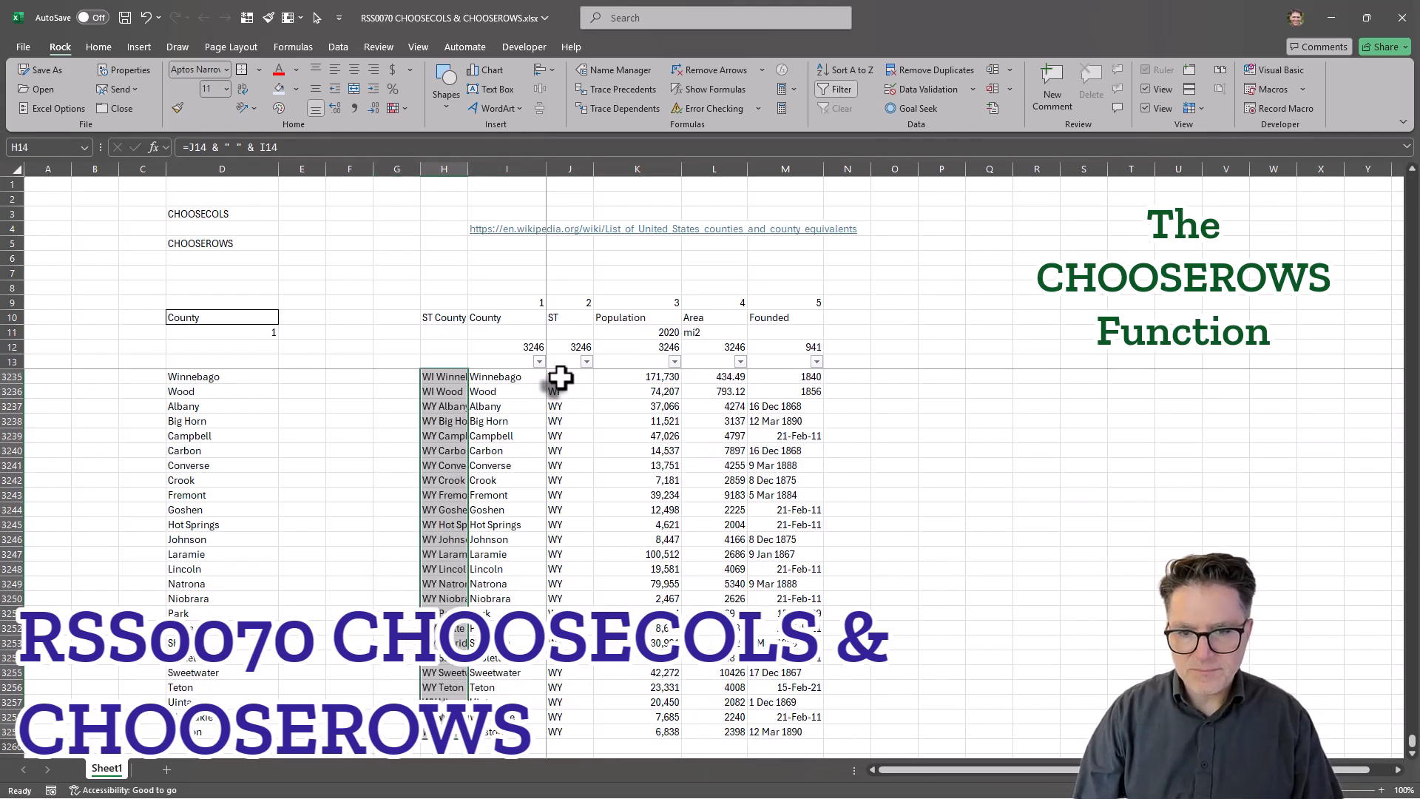
{"action": "key", "text": "Up"}
{"action": "key", "text": "Down"}
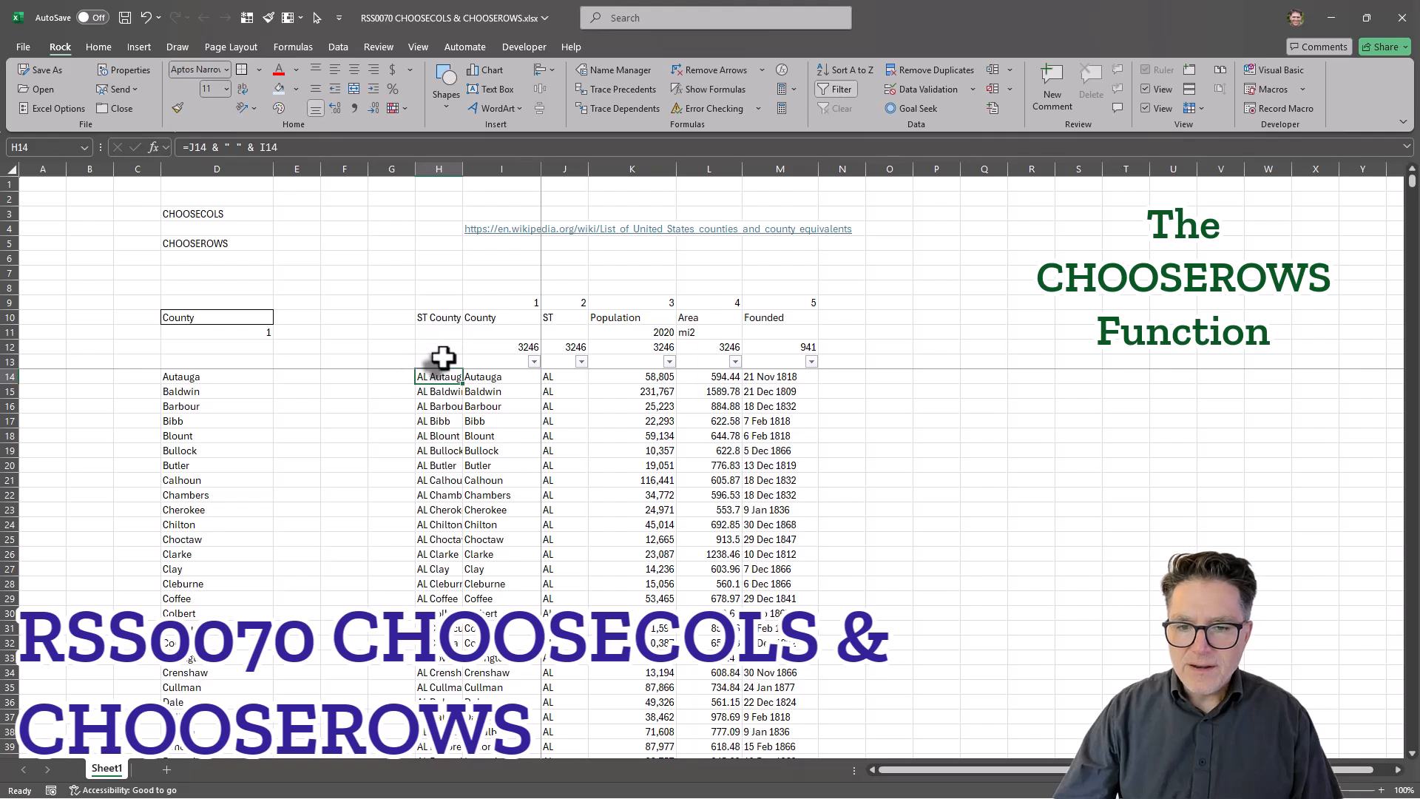
Reapply the filter across H13:M13 so it includes the ST County column
{"action": "left_click_drag", "start_coordinate": [437, 361], "coordinate": [784, 362]}
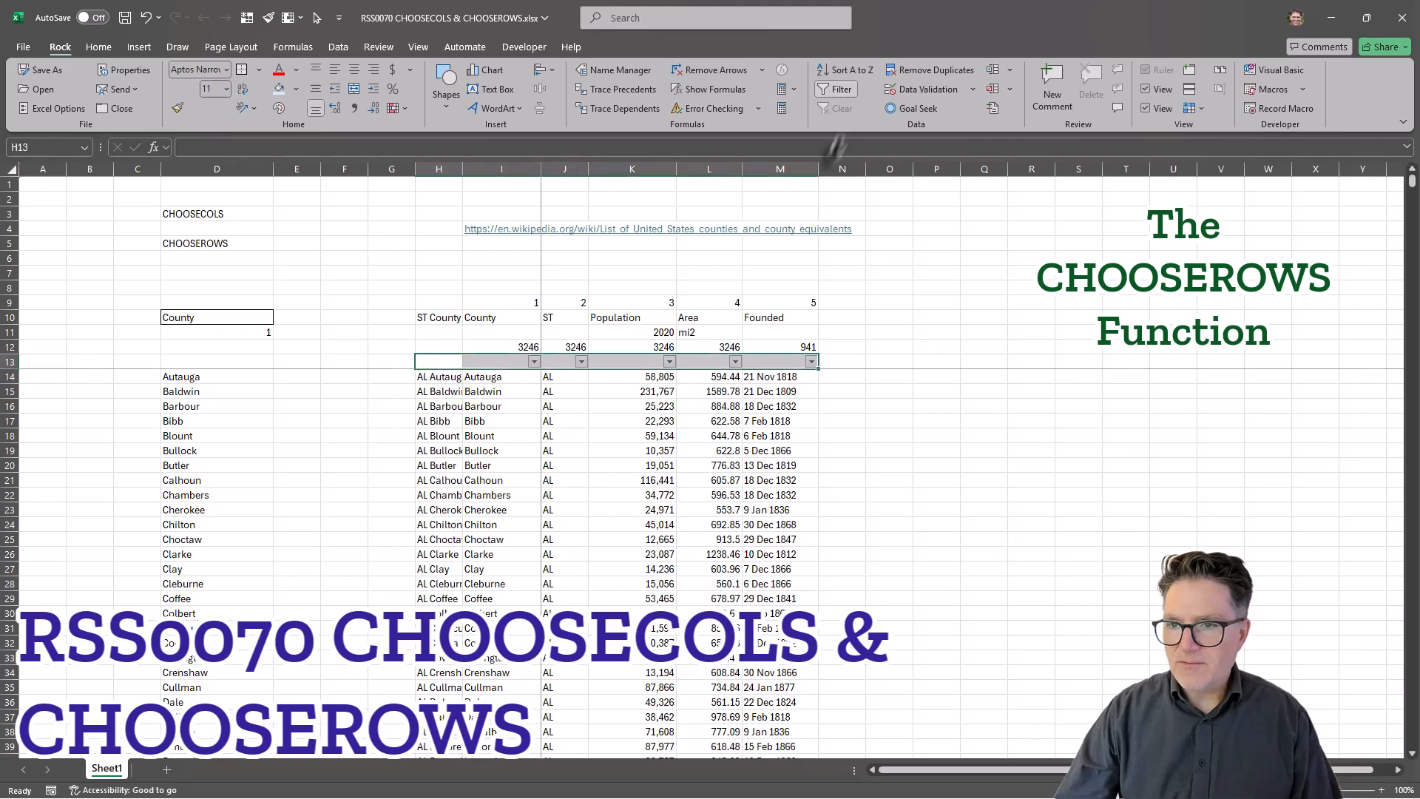
{"action": "left_click", "coordinate": [836, 89]}
{"action": "left_click", "coordinate": [836, 88]}
Enter =SEQUENCE(I12) in G14 to number the county rows beside the ST County column
{"action": "key", "text": "Left"}
{"action": "key", "text": "Down"}
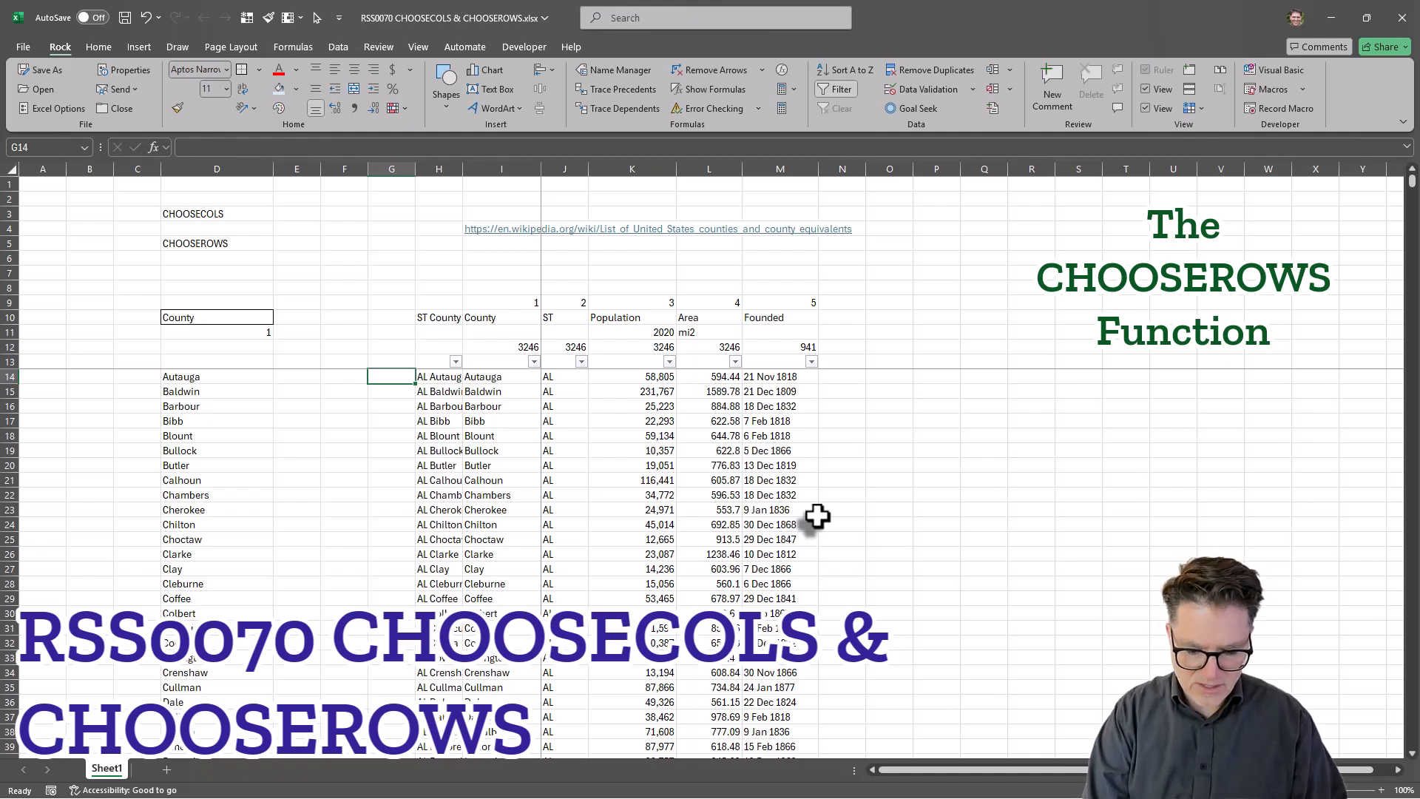
{"action": "type", "text": "=SEQUENCE("}
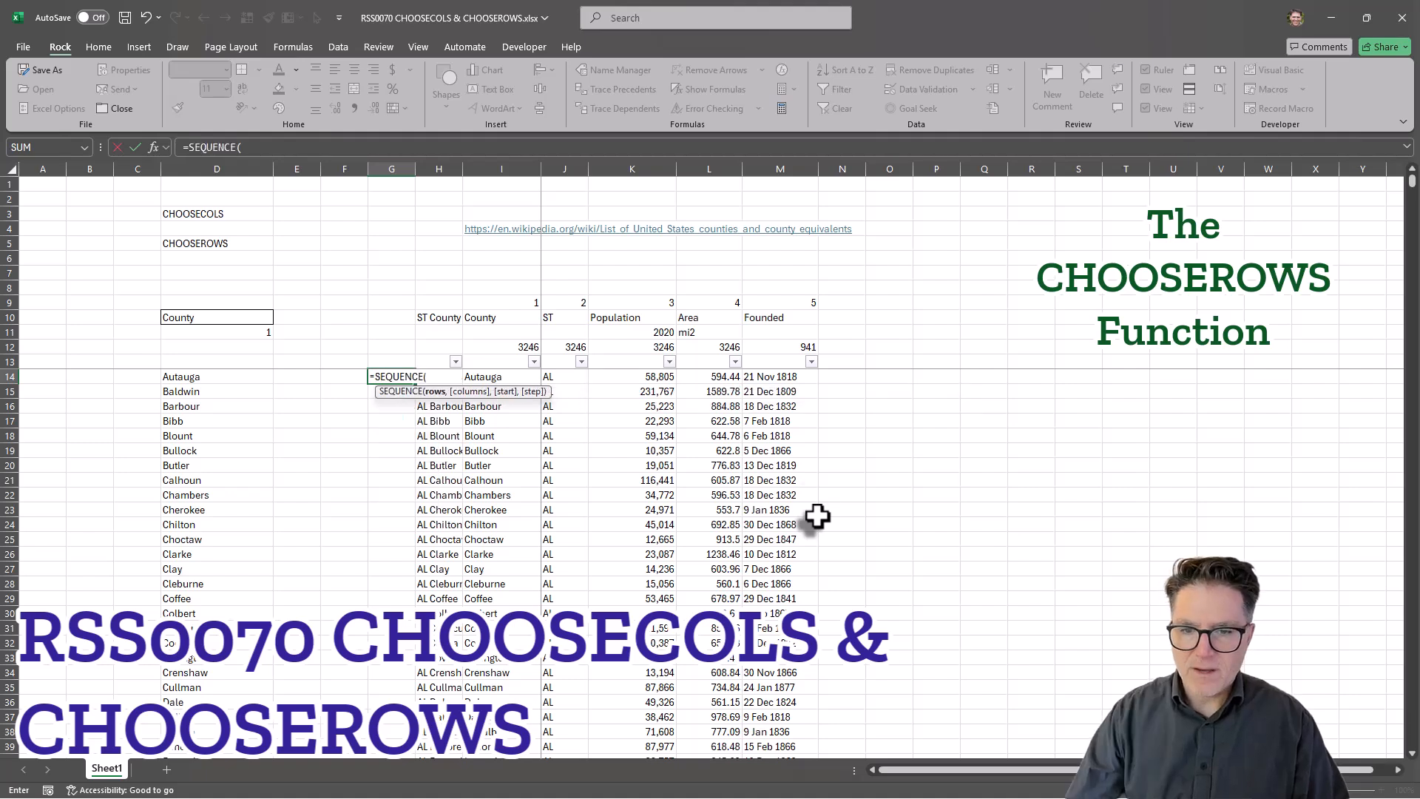
{"action": "left_click", "coordinate": [511, 343]}
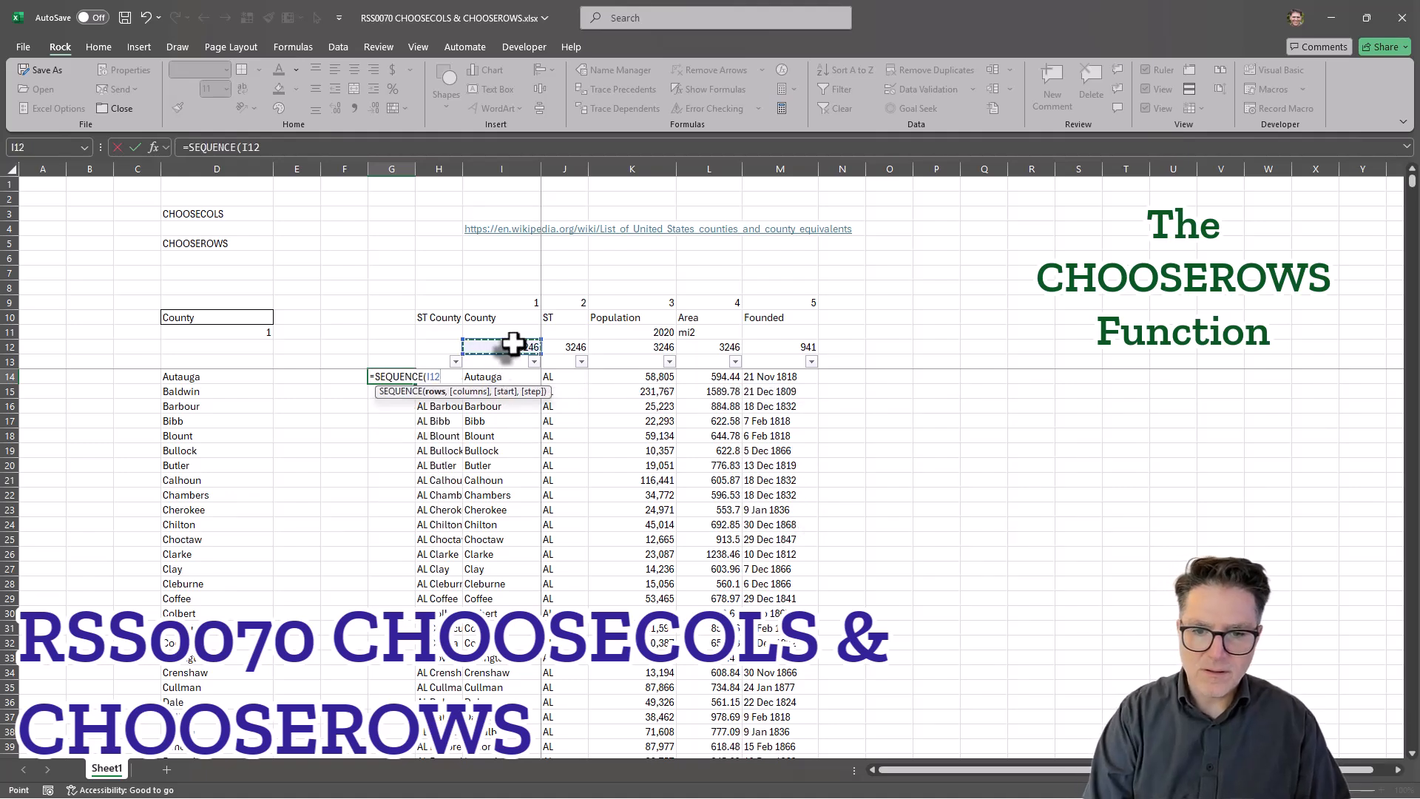
{"action": "key", "text": "Return"}
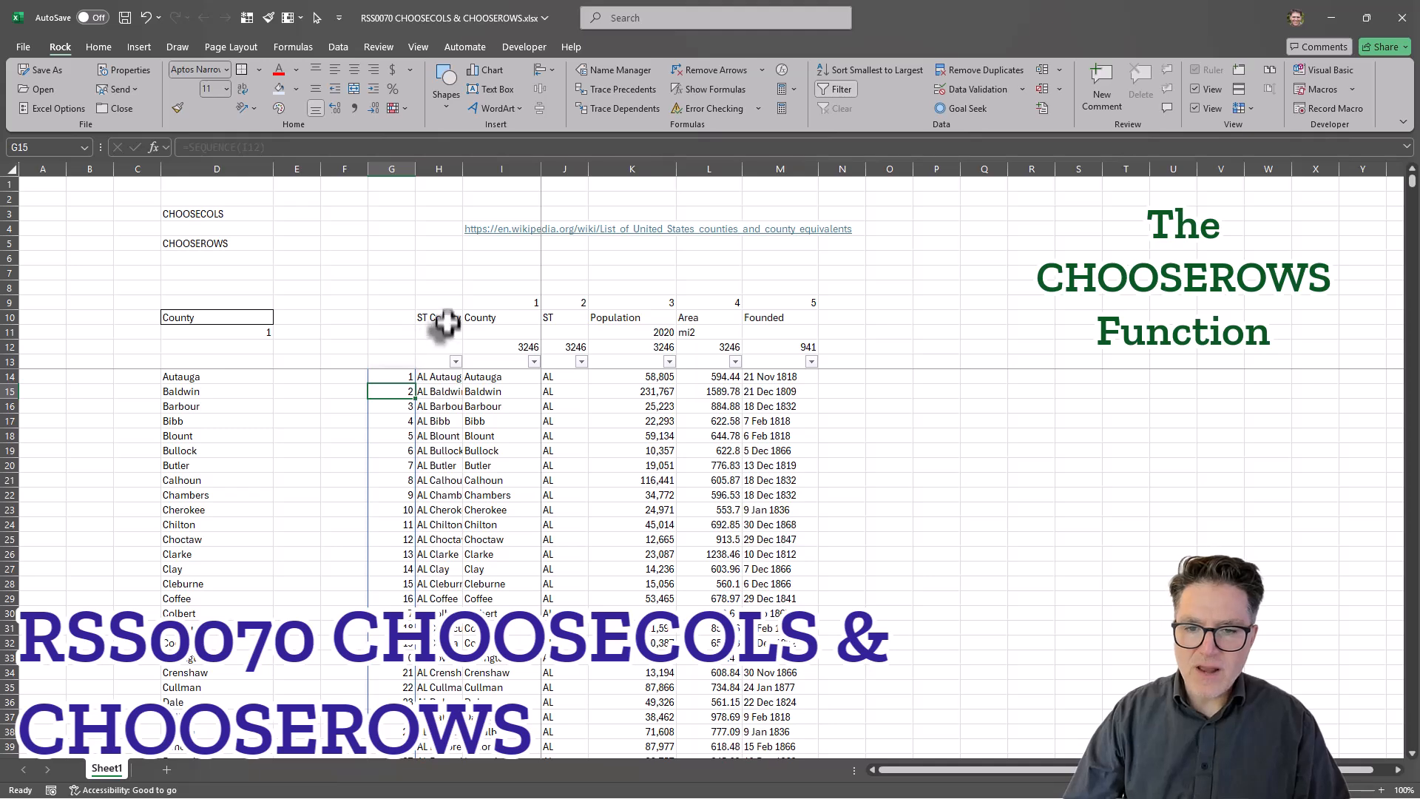
Widen column H to fit the ST County names, and add list data validation to H6 with source =$H$14:$H$3259
{"action": "left_click", "coordinate": [439, 256]}
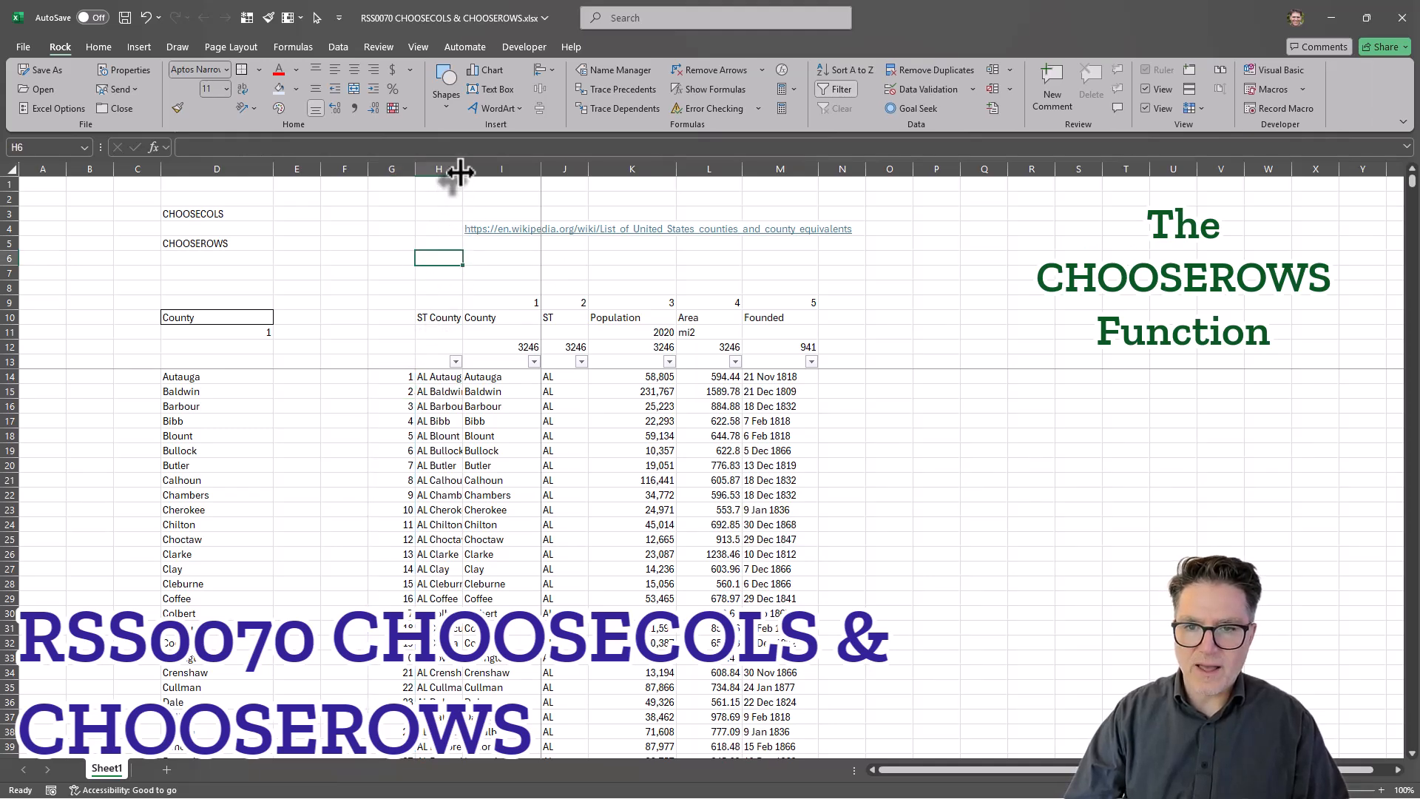
{"action": "left_click_drag", "start_coordinate": [462, 169], "coordinate": [588, 168]}
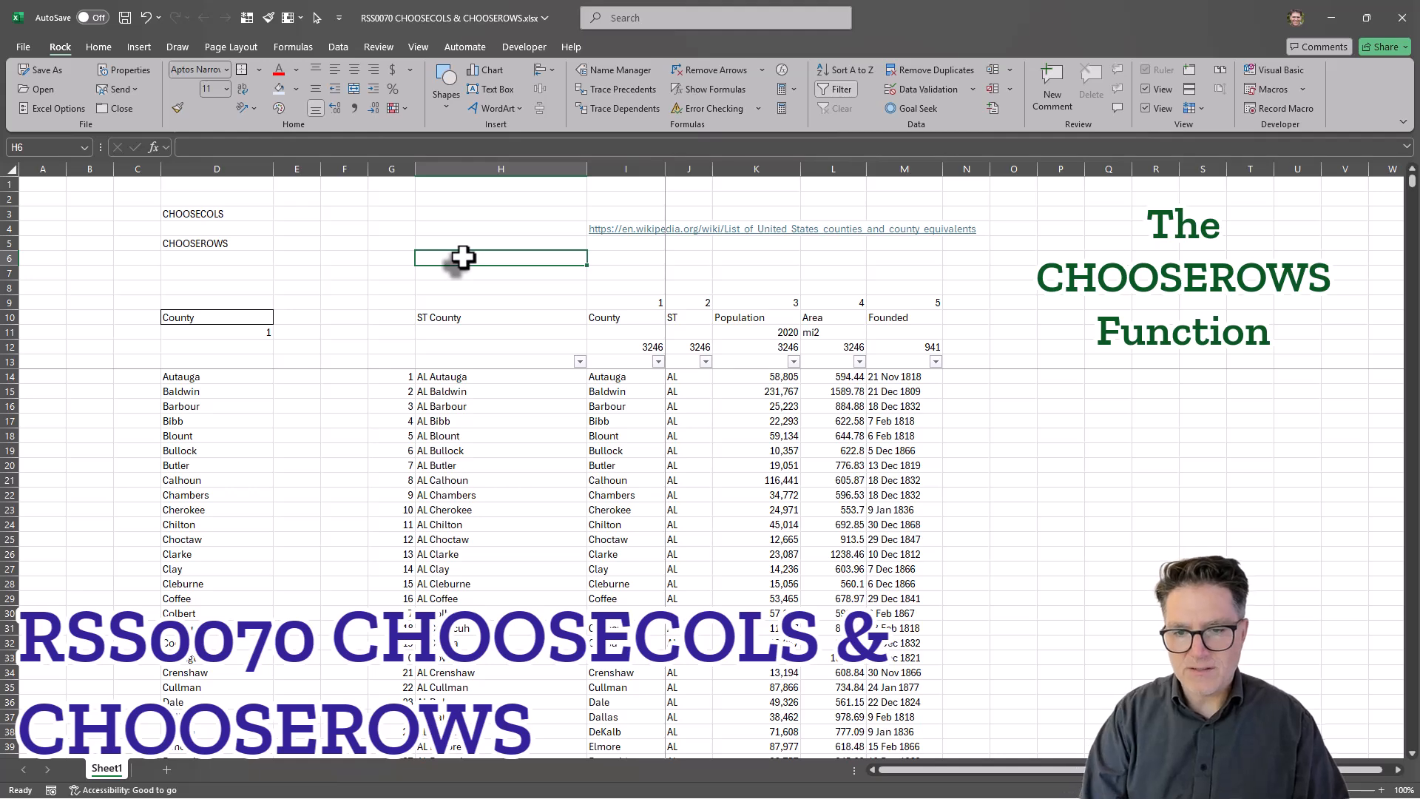
{"action": "left_click", "coordinate": [933, 87]}
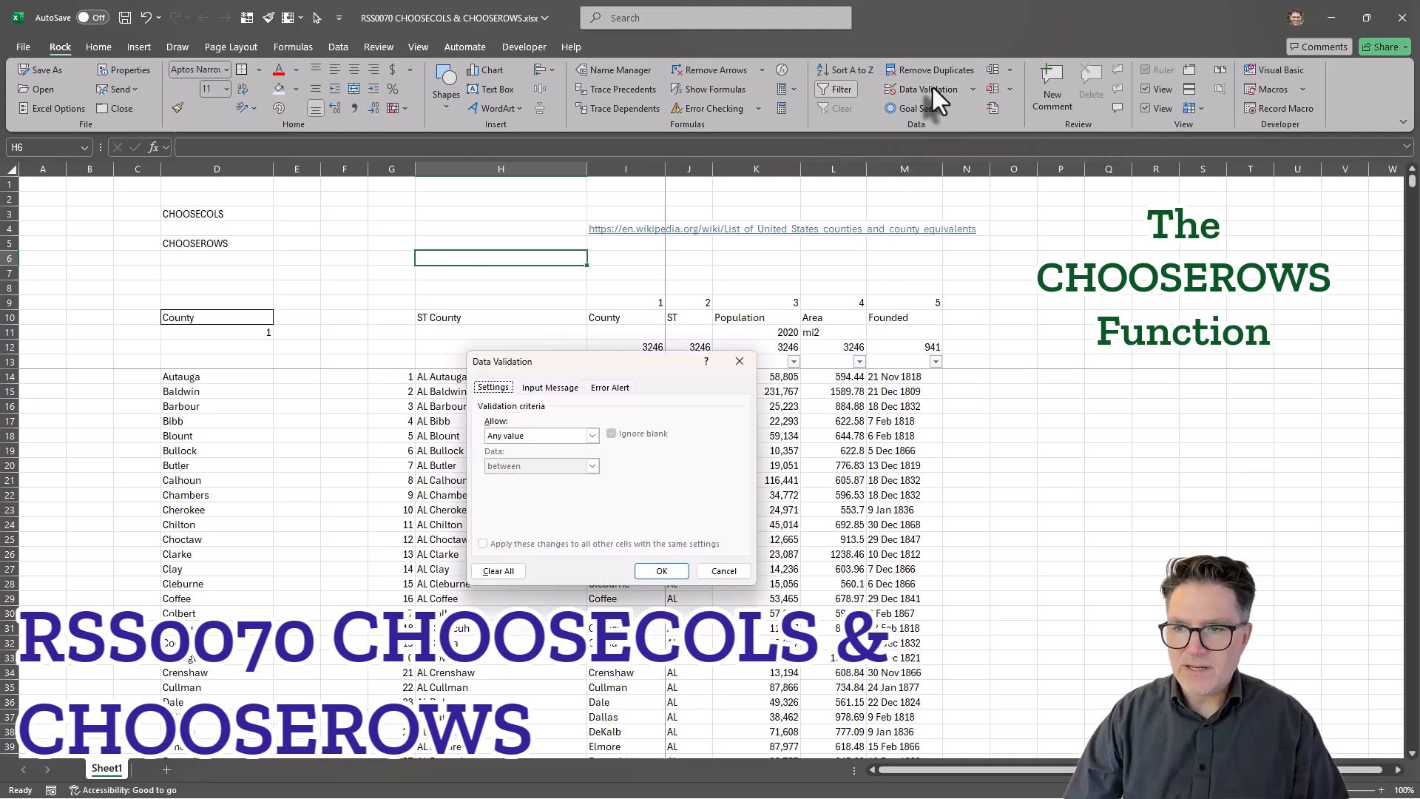
{"action": "left_click", "coordinate": [567, 438]}
{"action": "left_click", "coordinate": [510, 481]}
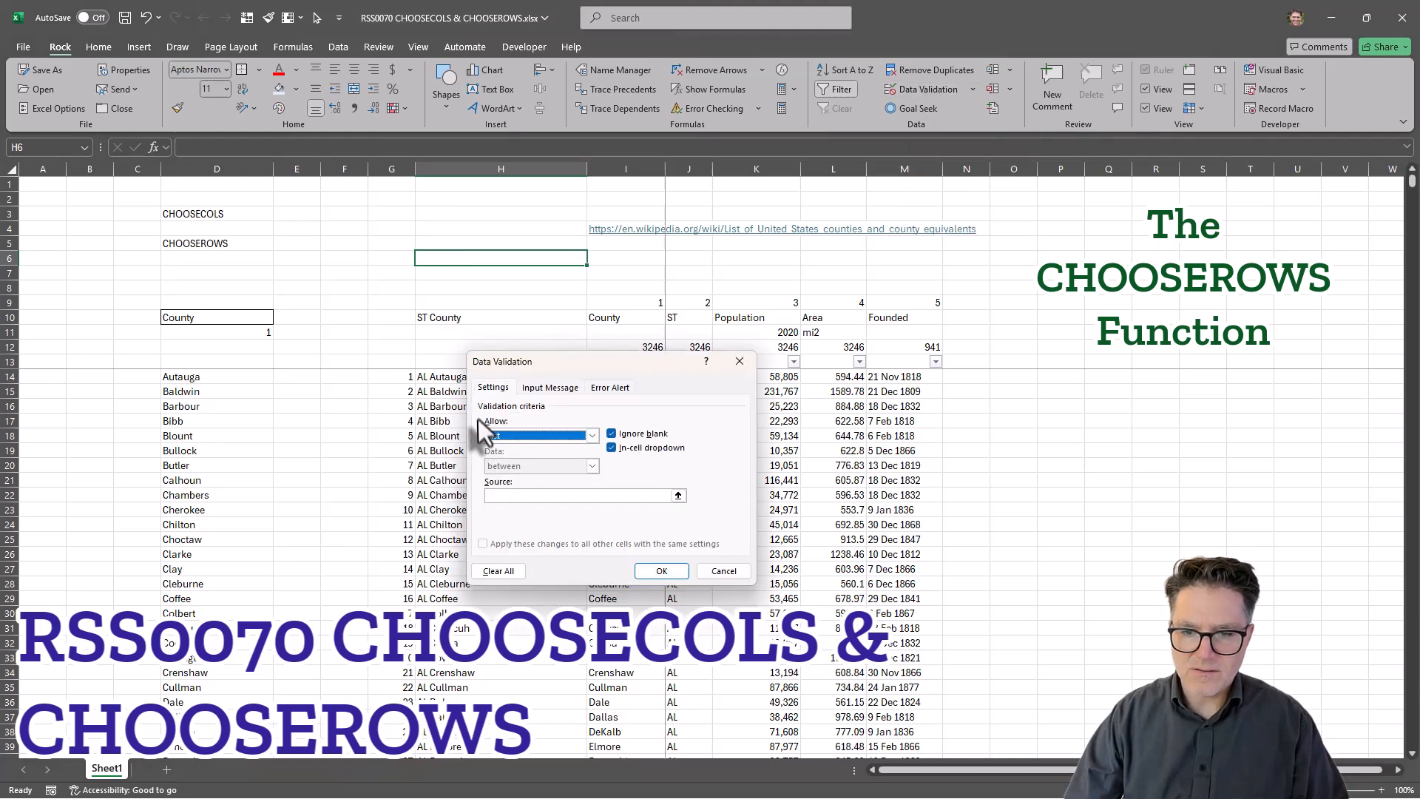
{"action": "left_click", "coordinate": [534, 496]}
{"action": "left_click", "coordinate": [435, 379]}
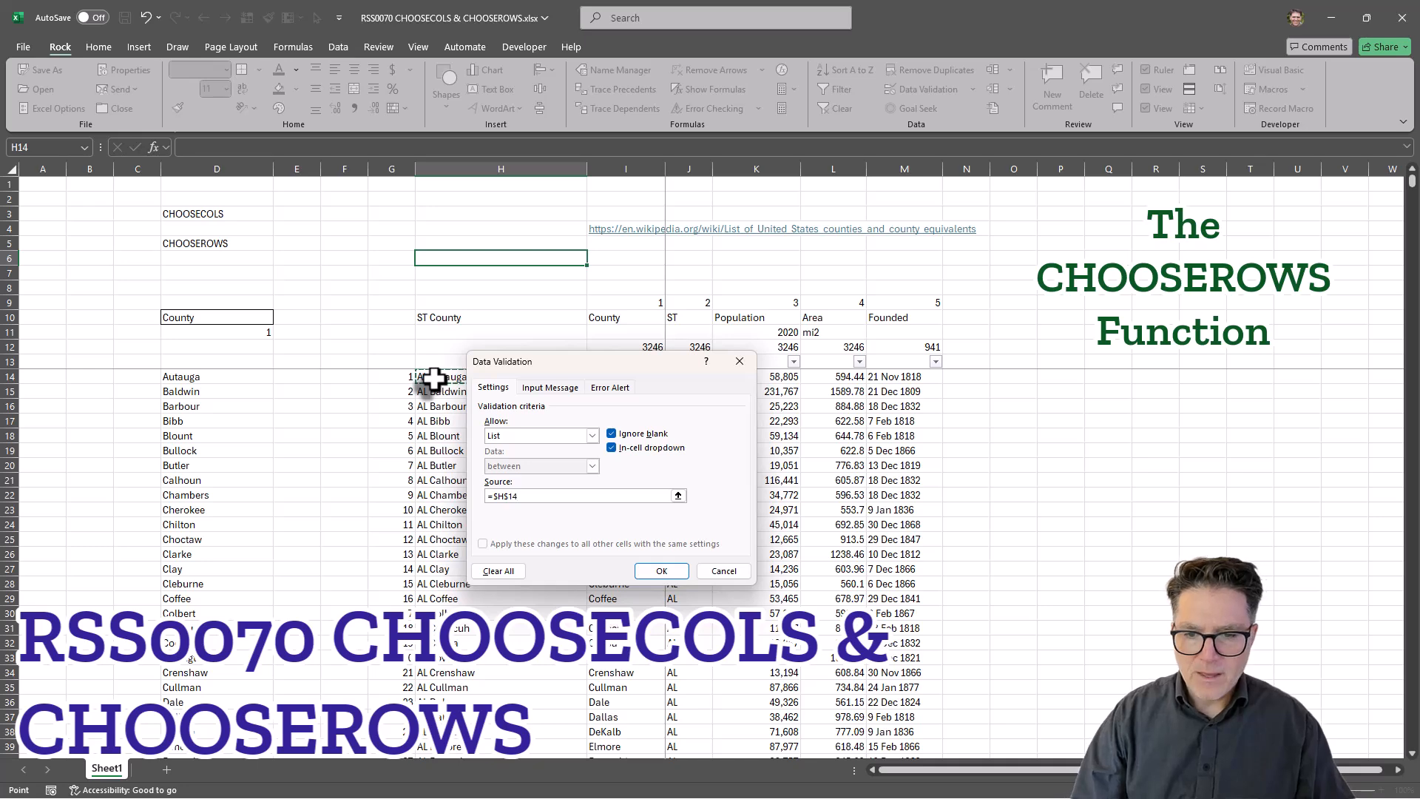
{"action": "key", "text": "ctrl+shift+Down"}
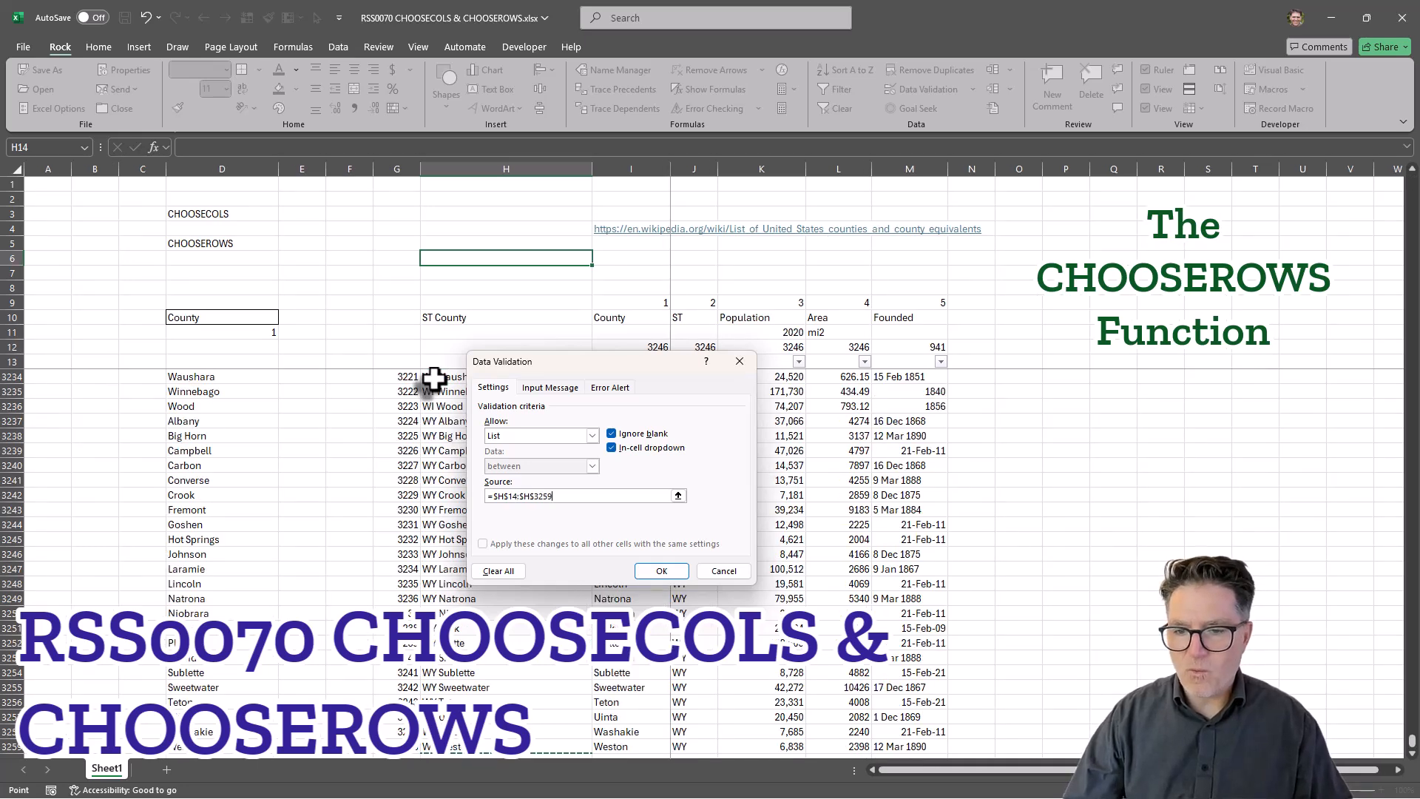
{"action": "left_click", "coordinate": [655, 567]}
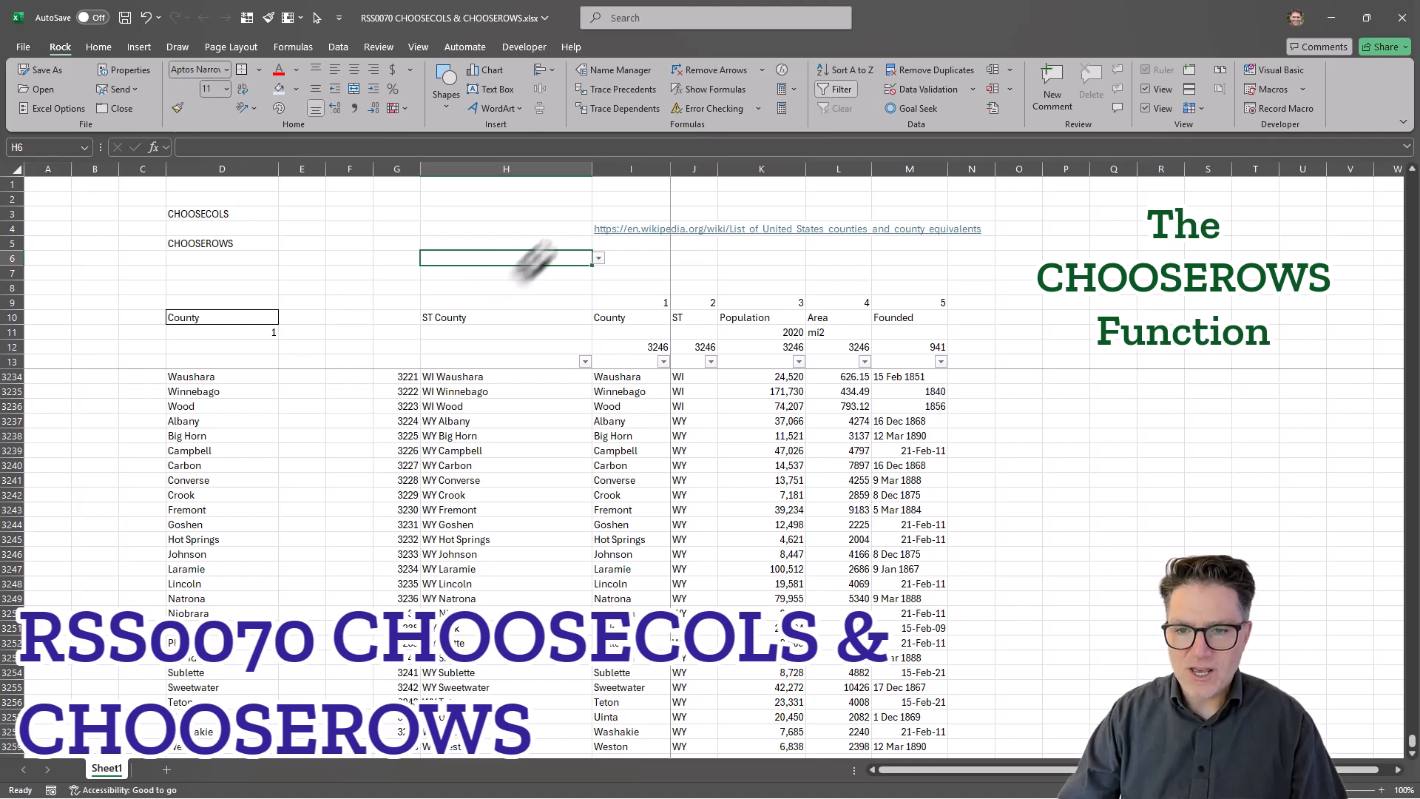
Choose AL Calhoun from the H6 dropdown list
{"action": "left_click", "coordinate": [598, 258]}
{"action": "left_click", "coordinate": [501, 361]}
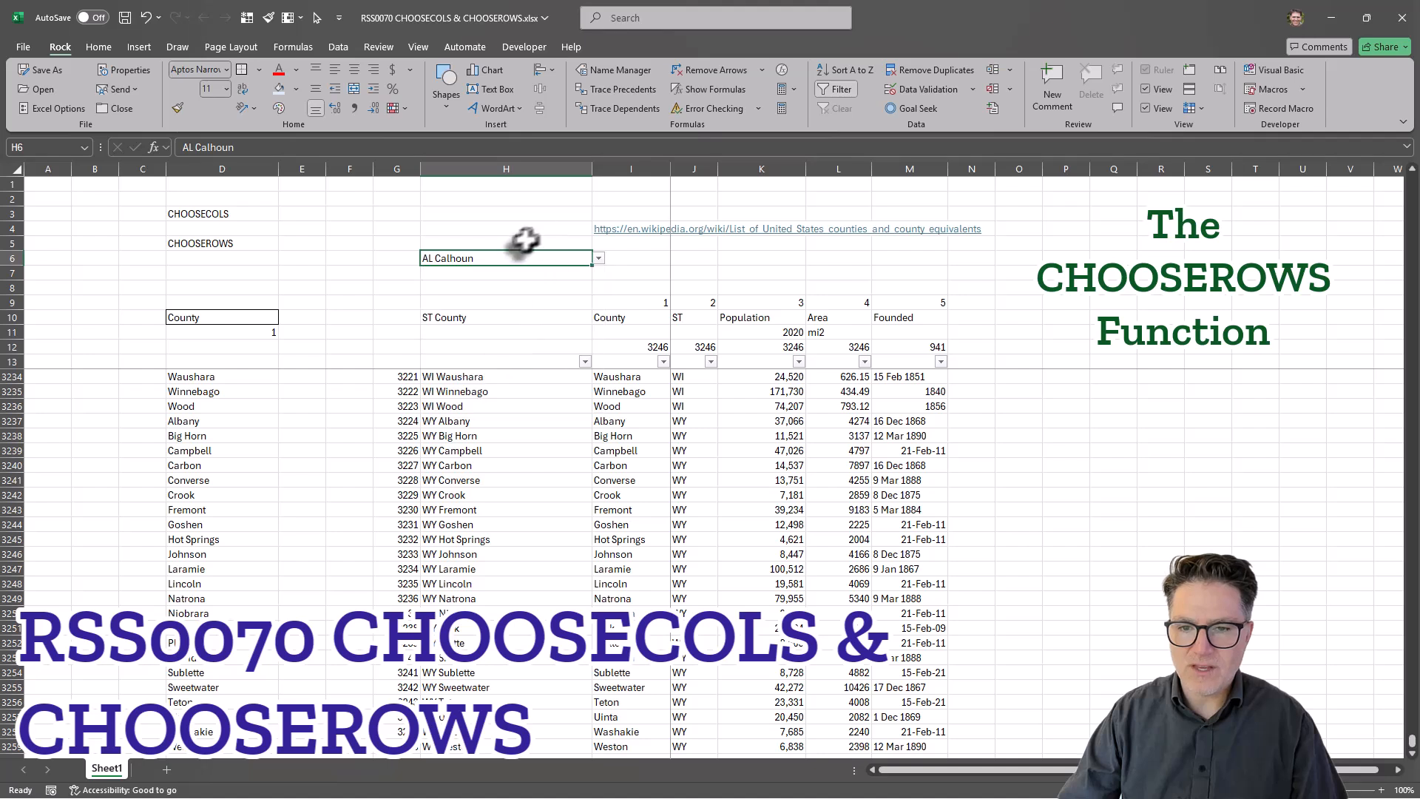
Enter =XLOOKUP(H6,H14:H3259,G14#) in H5 to return the row number of the selected county
{"action": "left_click", "coordinate": [523, 241]}
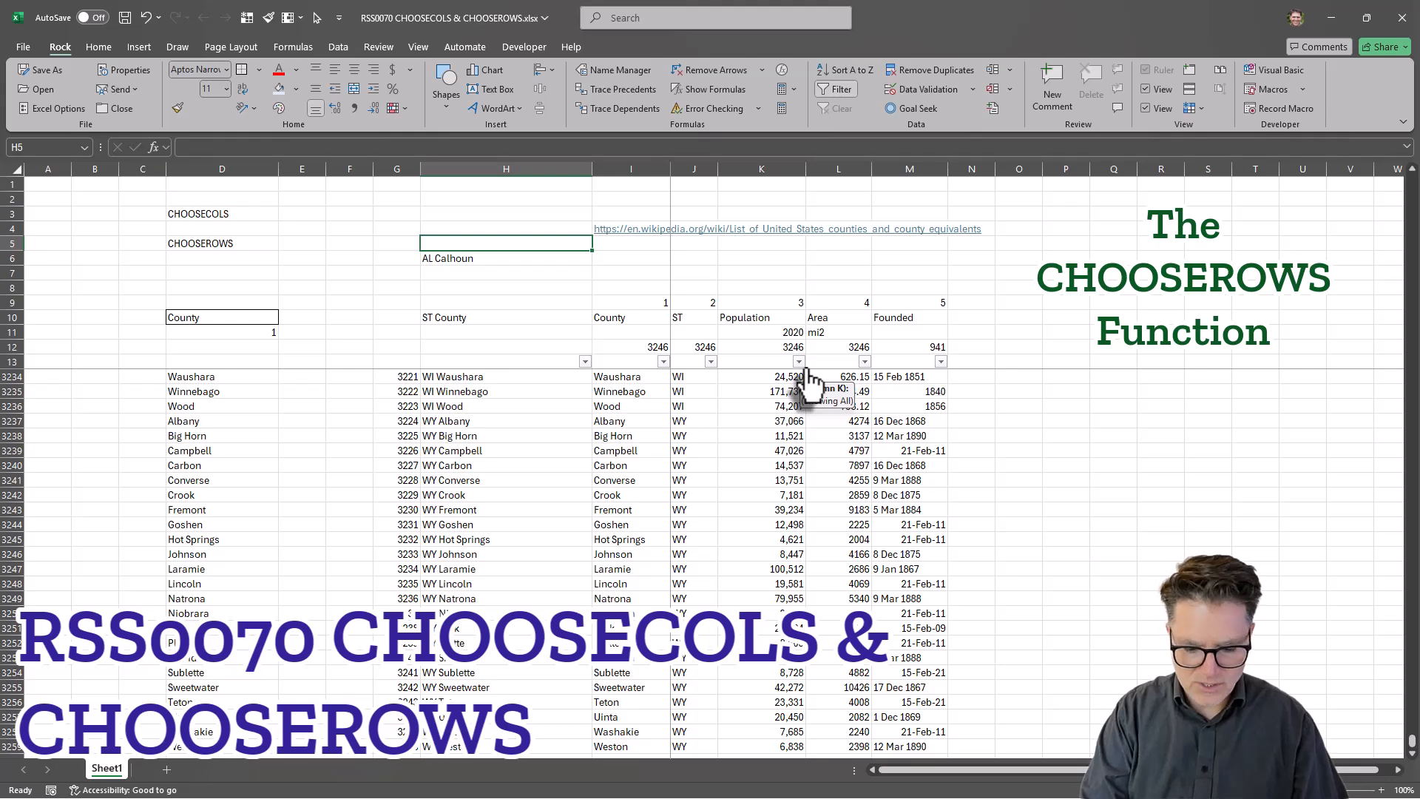
{"action": "type", "text": "=xl"}
{"action": "key", "text": "Tab"}
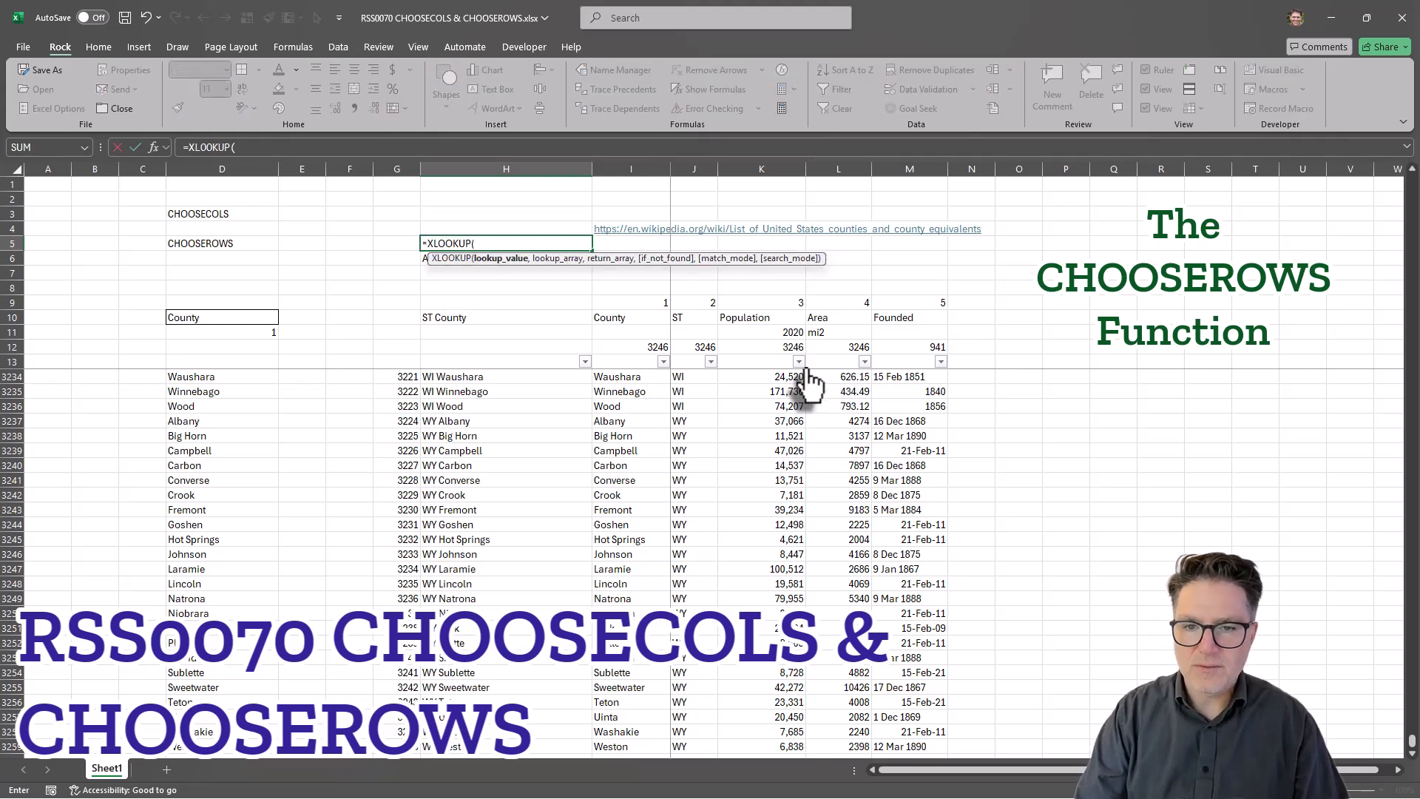
{"action": "key", "text": "Down"}
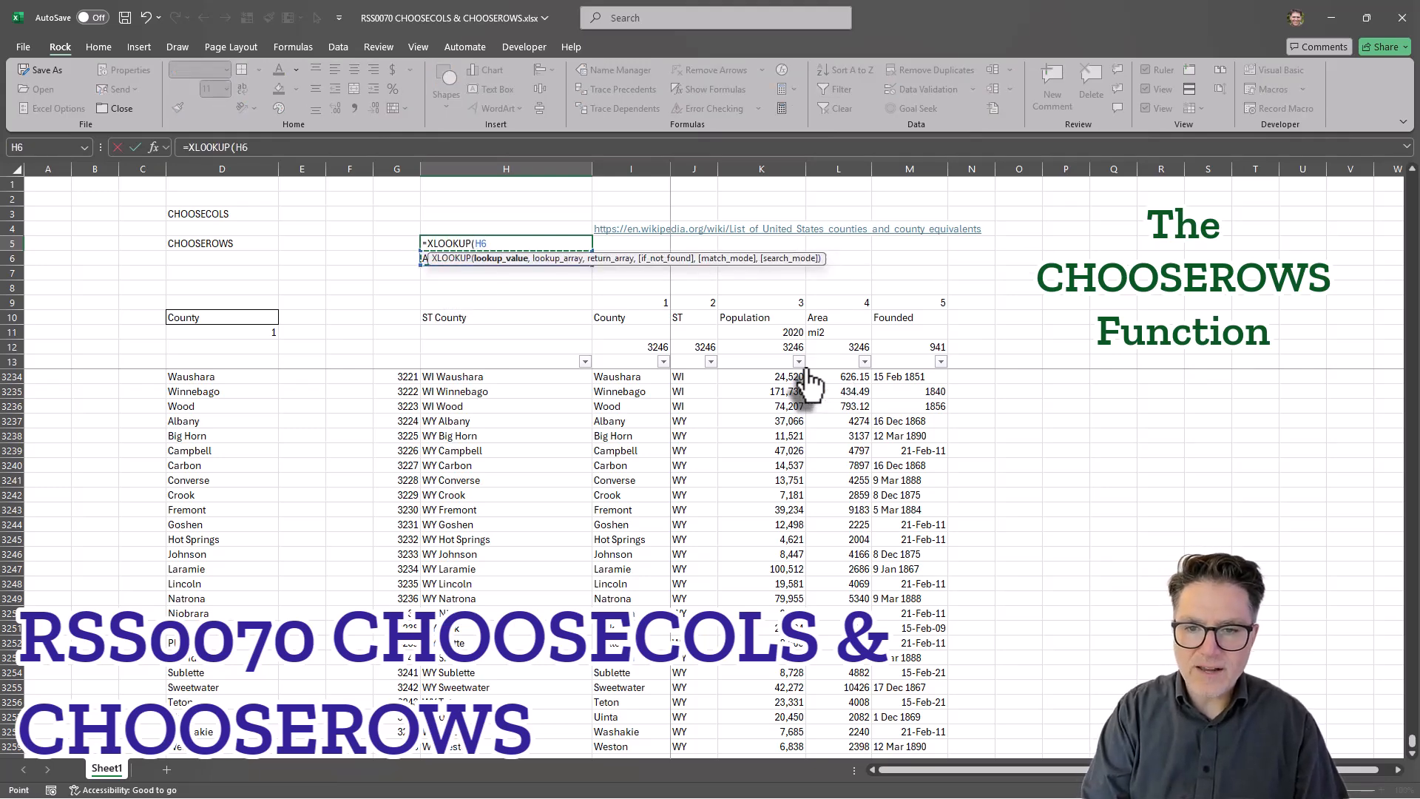
{"action": "type", "text": ","}
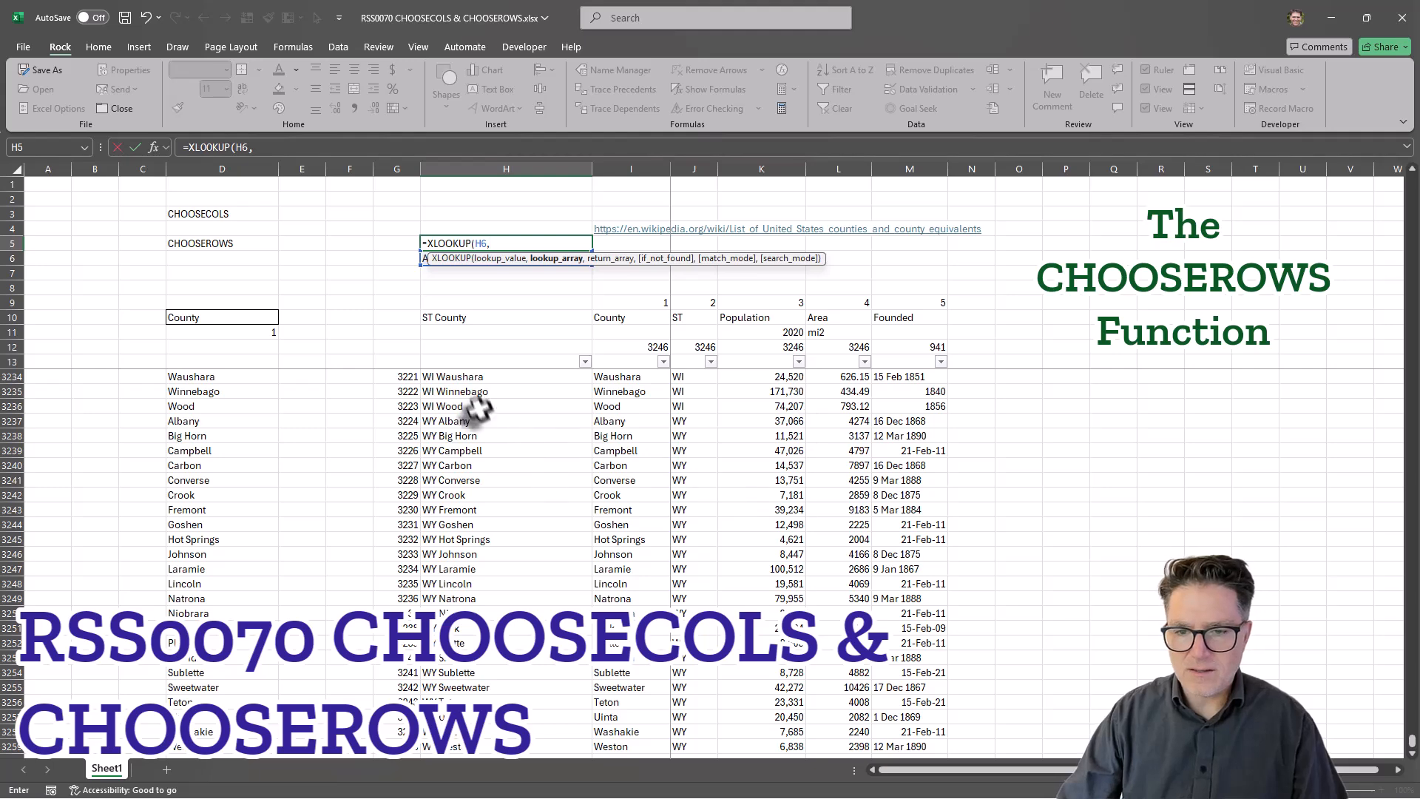
{"action": "left_click", "coordinate": [466, 374]}
{"action": "key", "text": "ctrl+Up"}
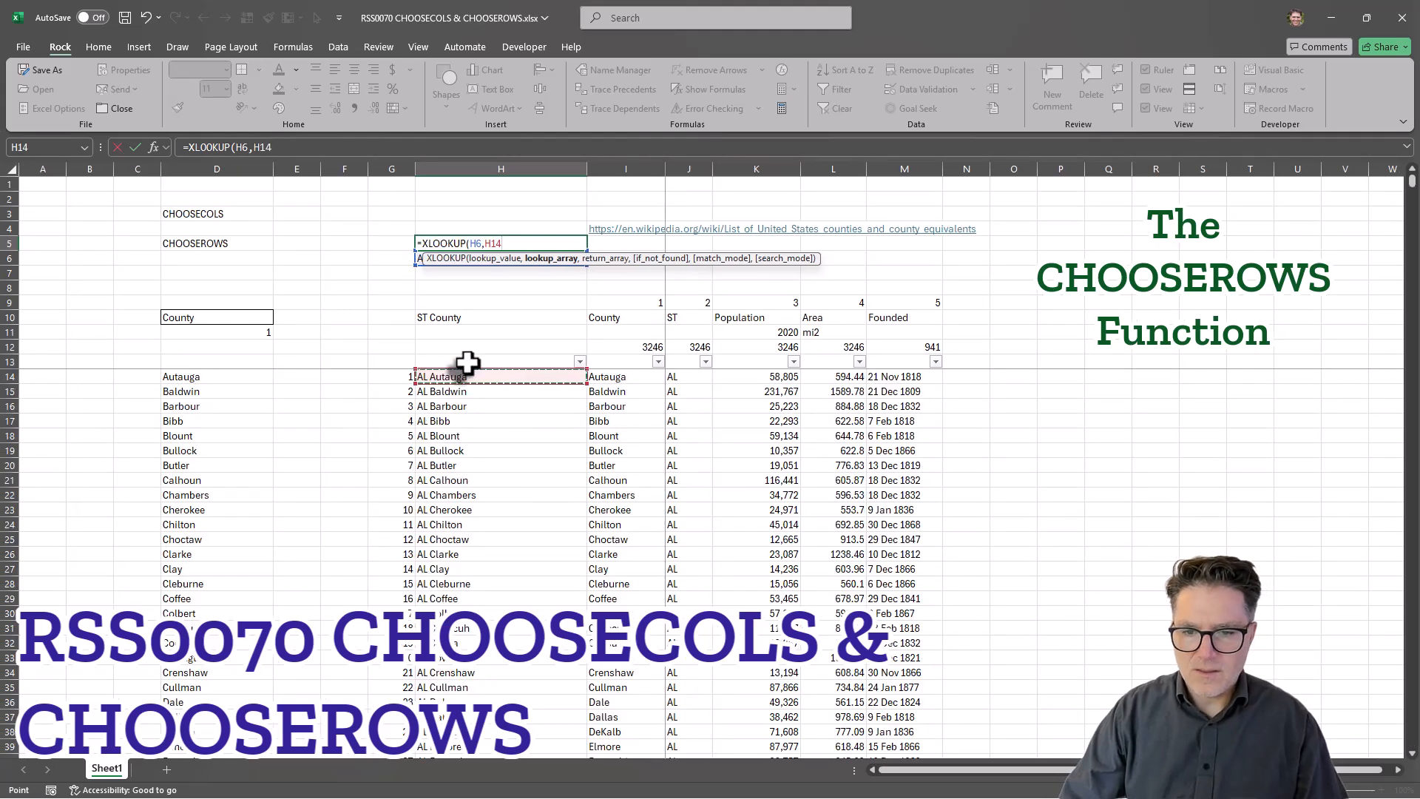
{"action": "key", "text": "ctrl+shift+Down"}
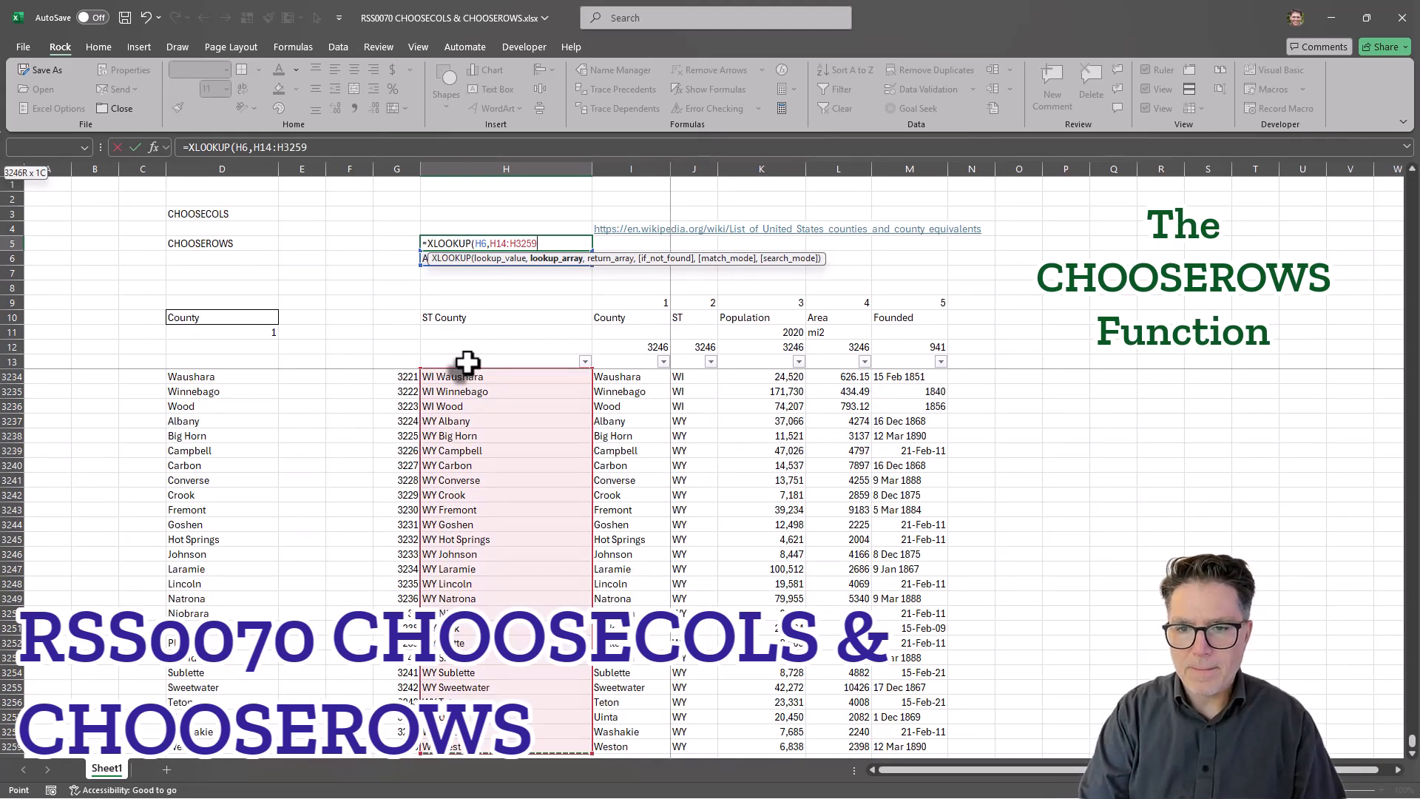
{"action": "type", "text": ","}
{"action": "left_click", "coordinate": [394, 359]}
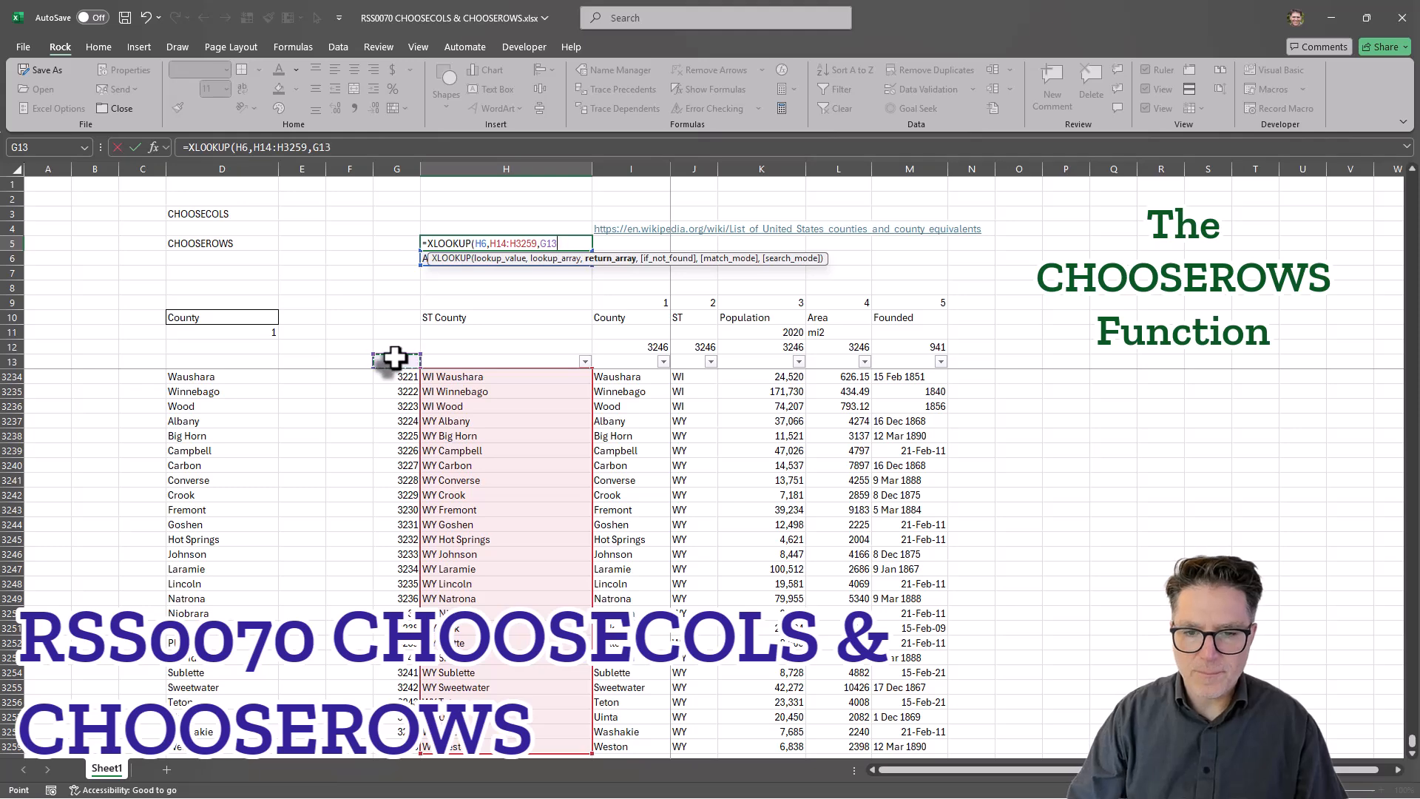
{"action": "key", "text": "Down"}
{"action": "key", "text": "ctrl+shift+Down"}
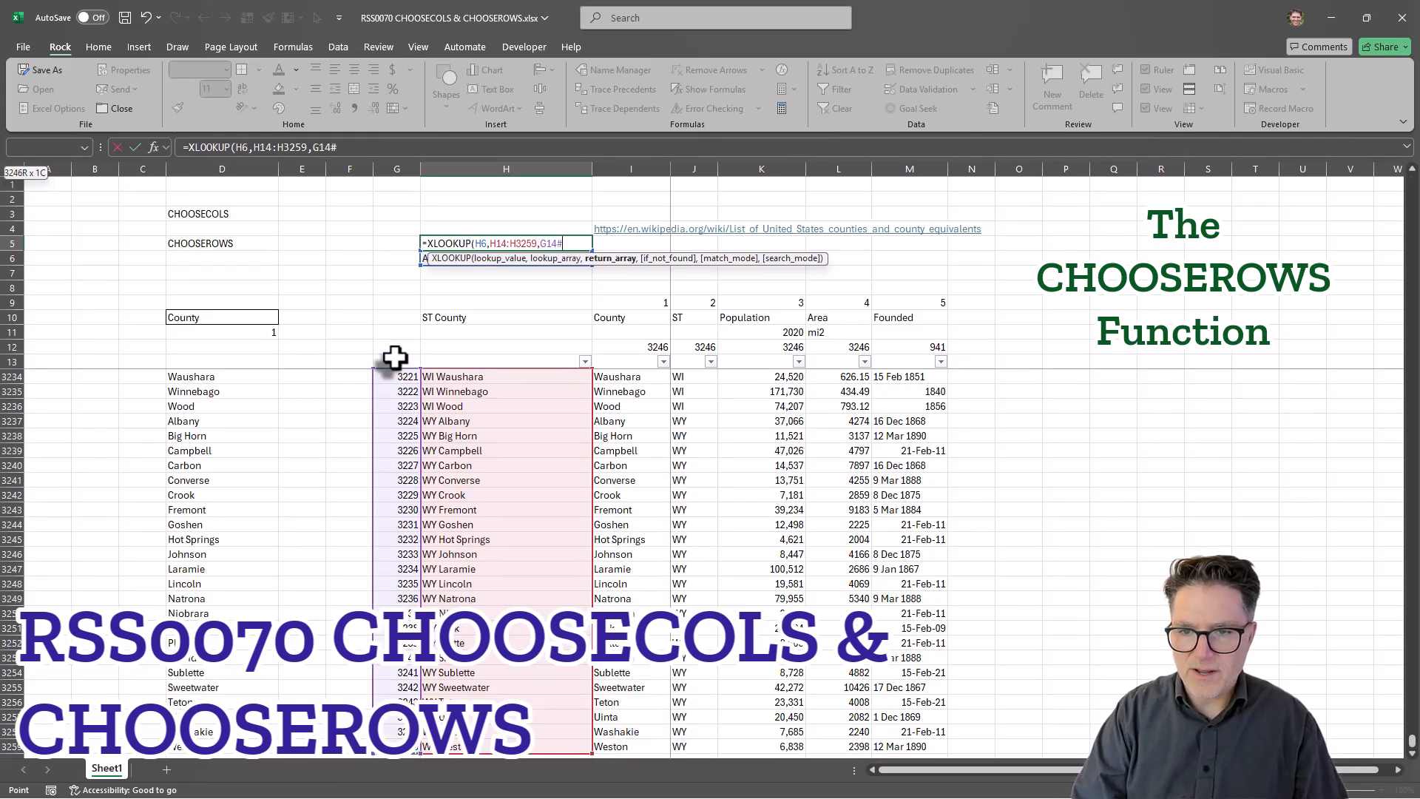
{"action": "key", "text": "ctrl+Return"}
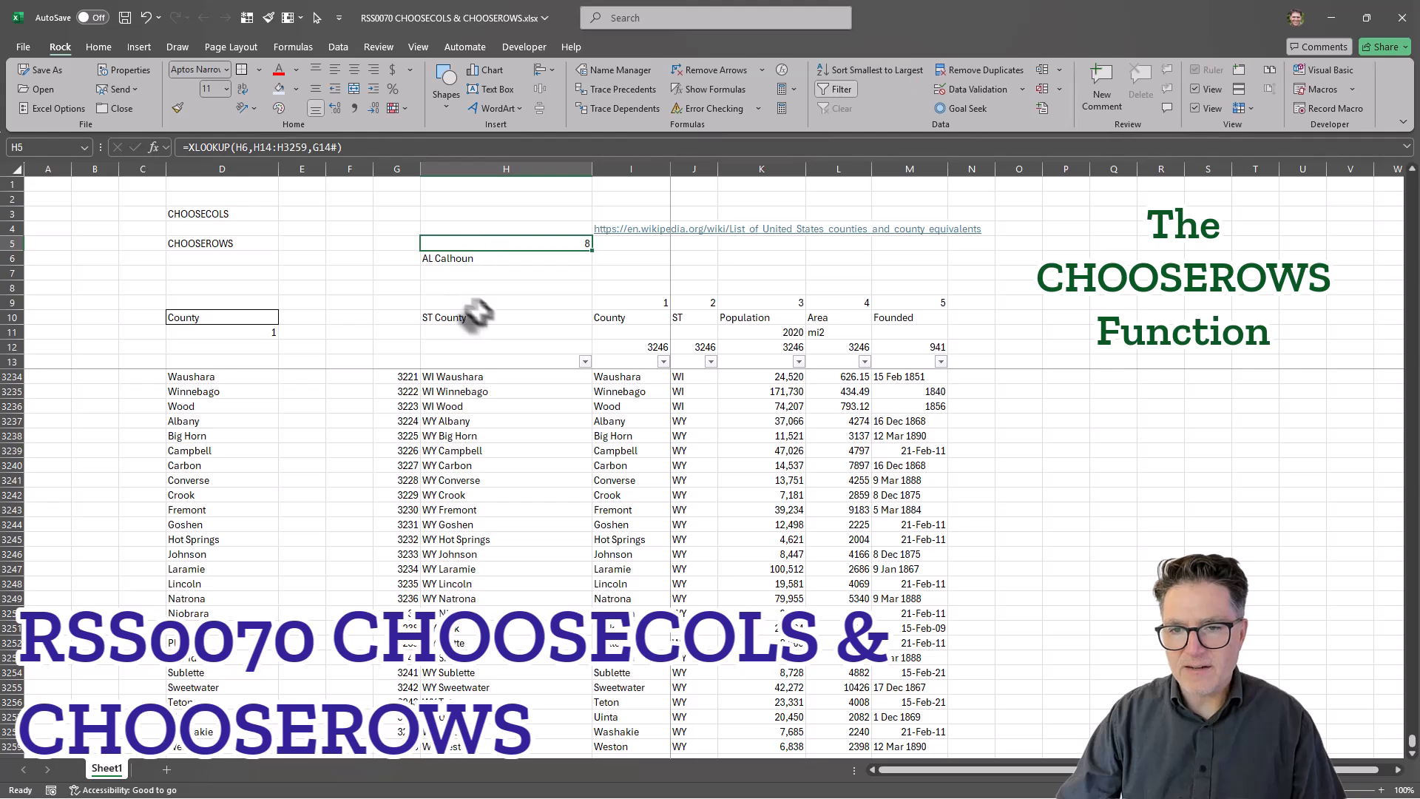
Enter =CHOOSEROWS(H14:M3259,H5) in H7 to return the full data row of the selected county
{"action": "left_click", "coordinate": [450, 274]}
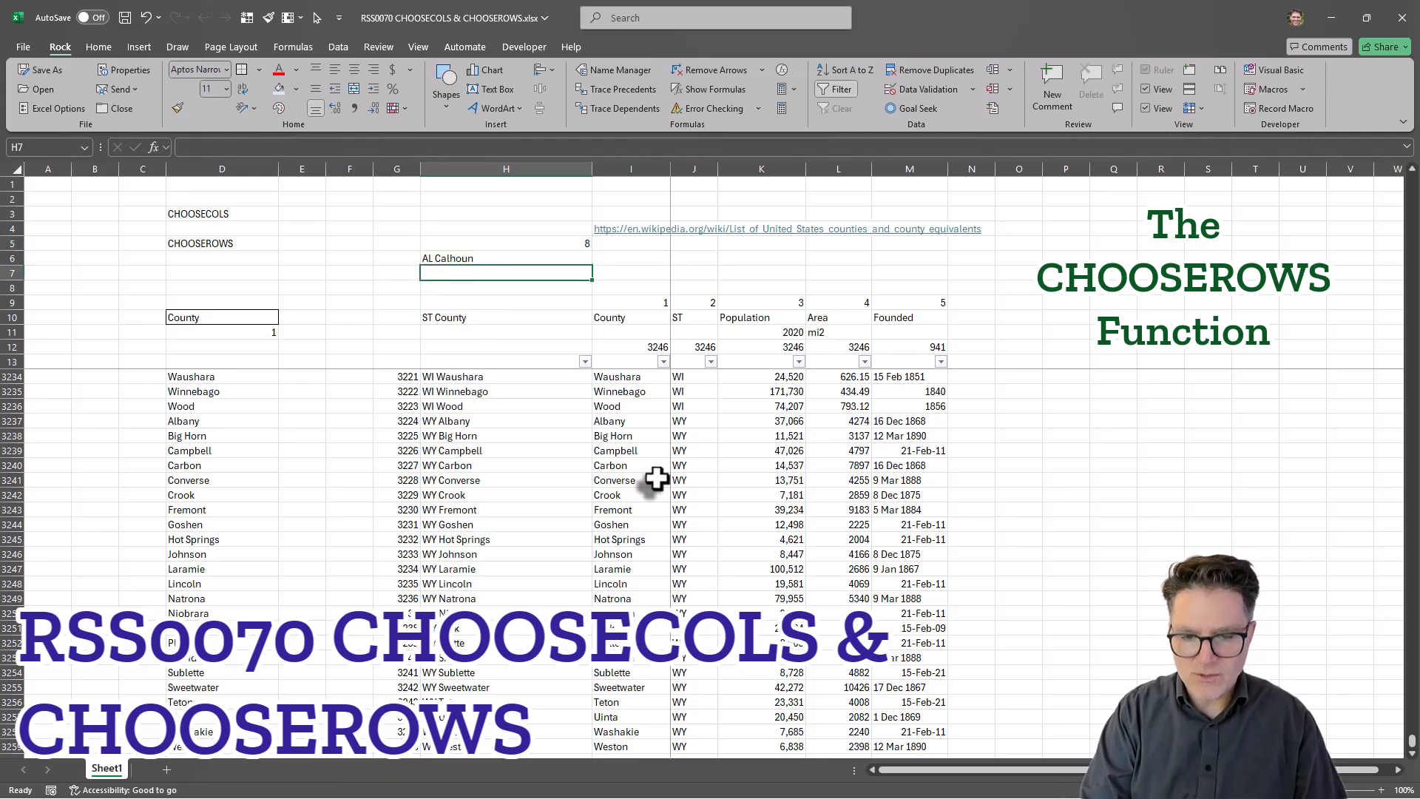
{"action": "type", "text": "=cho"}
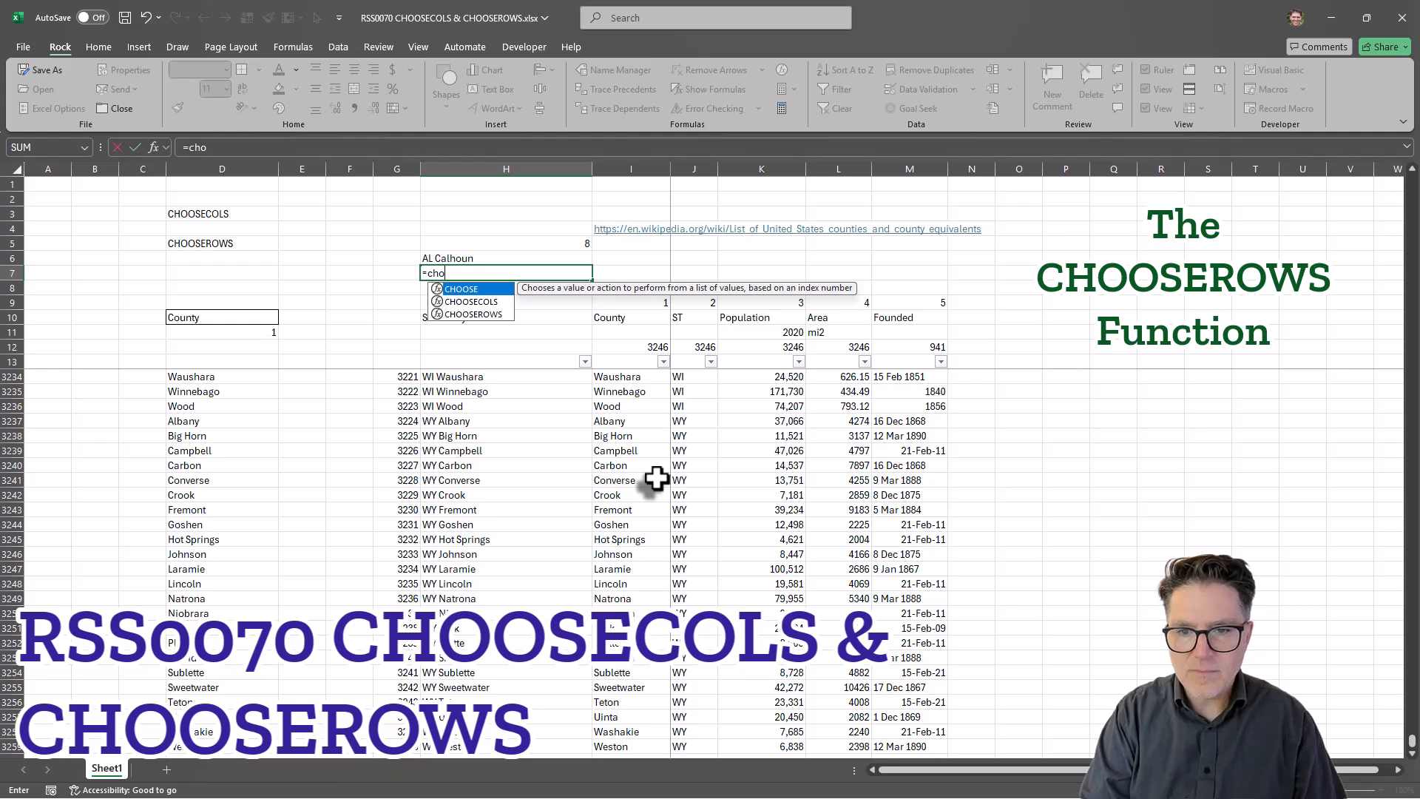
{"action": "key", "text": "Down"}
{"action": "key", "text": "Down"}
{"action": "key", "text": "Tab"}
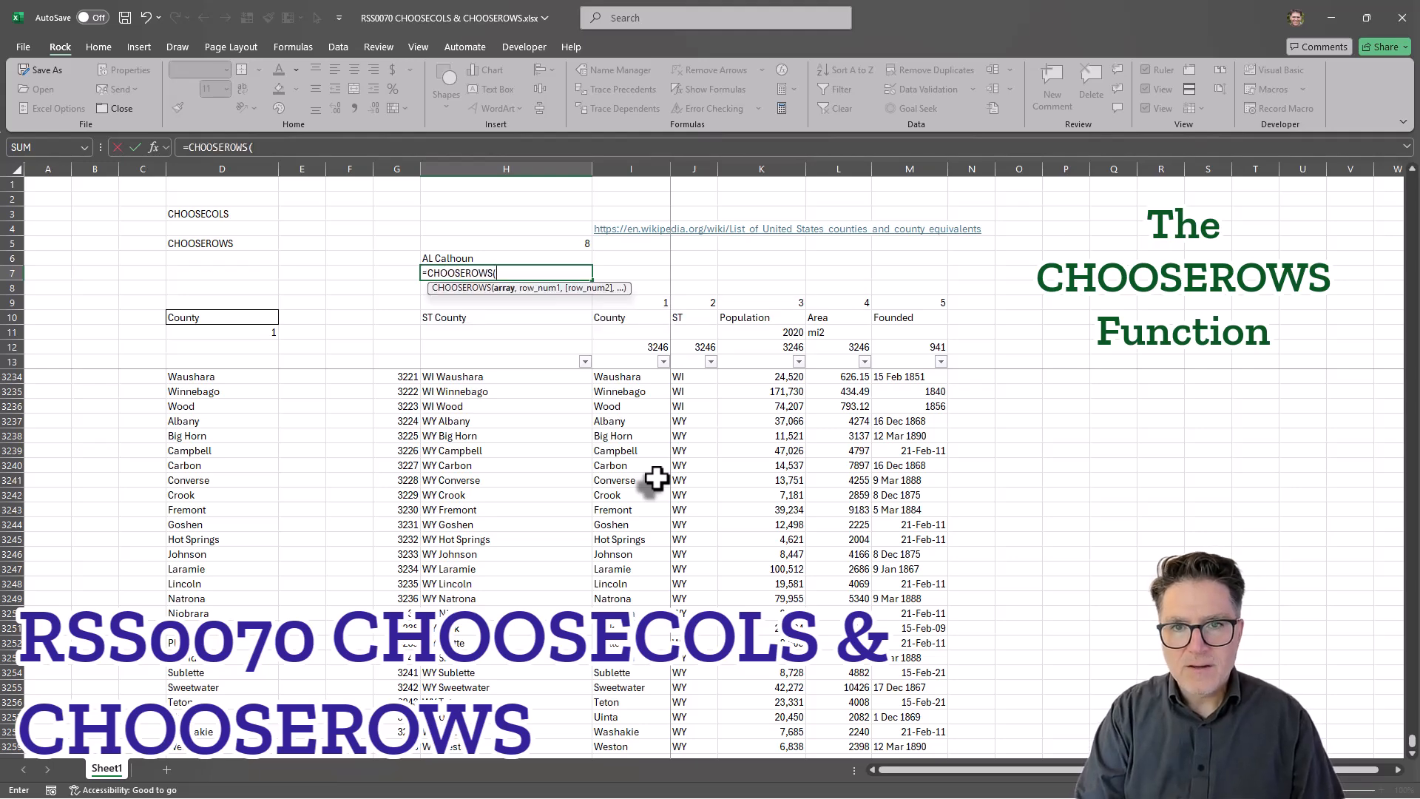
{"action": "left_click", "coordinate": [493, 361]}
{"action": "key", "text": "Down"}
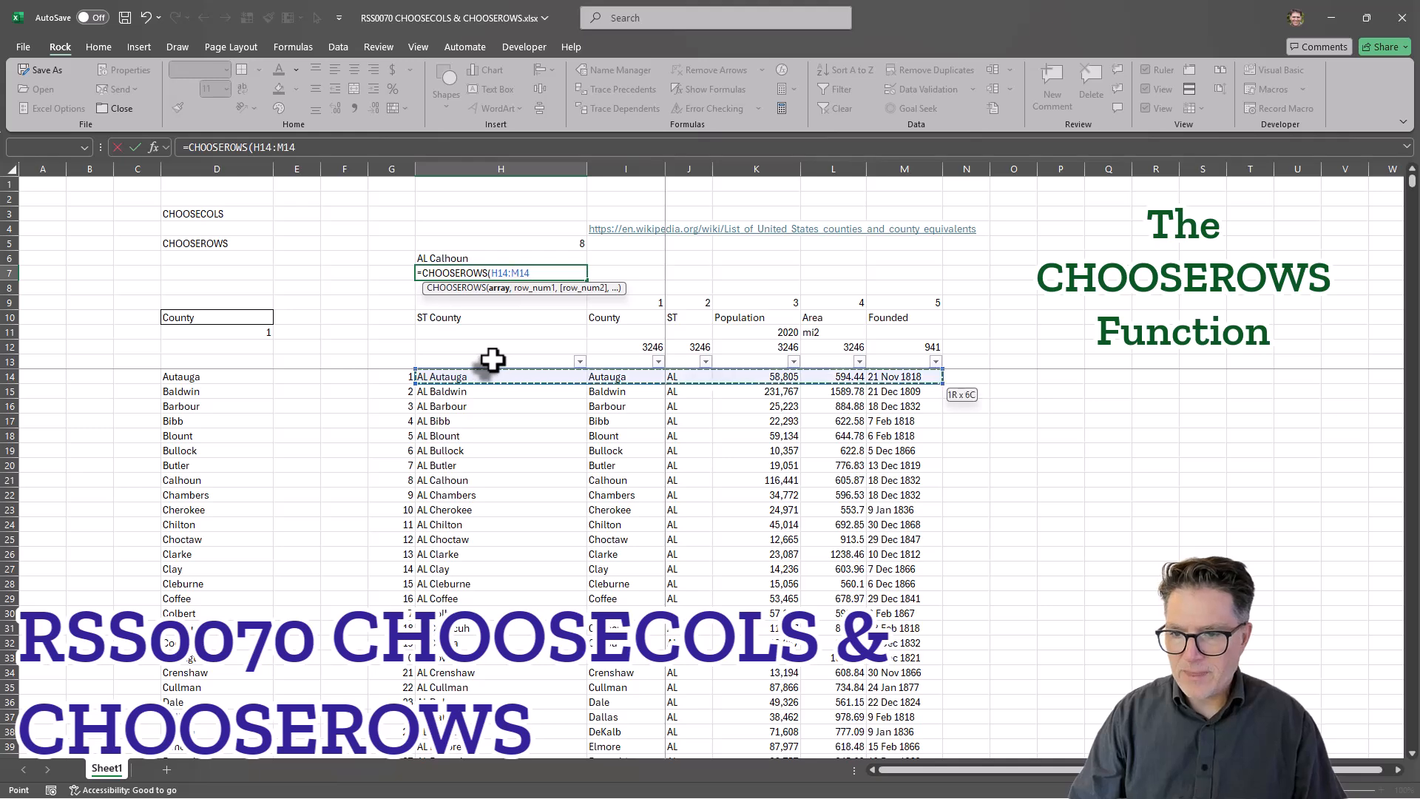
{"action": "key", "text": "ctrl+shift+Right"}
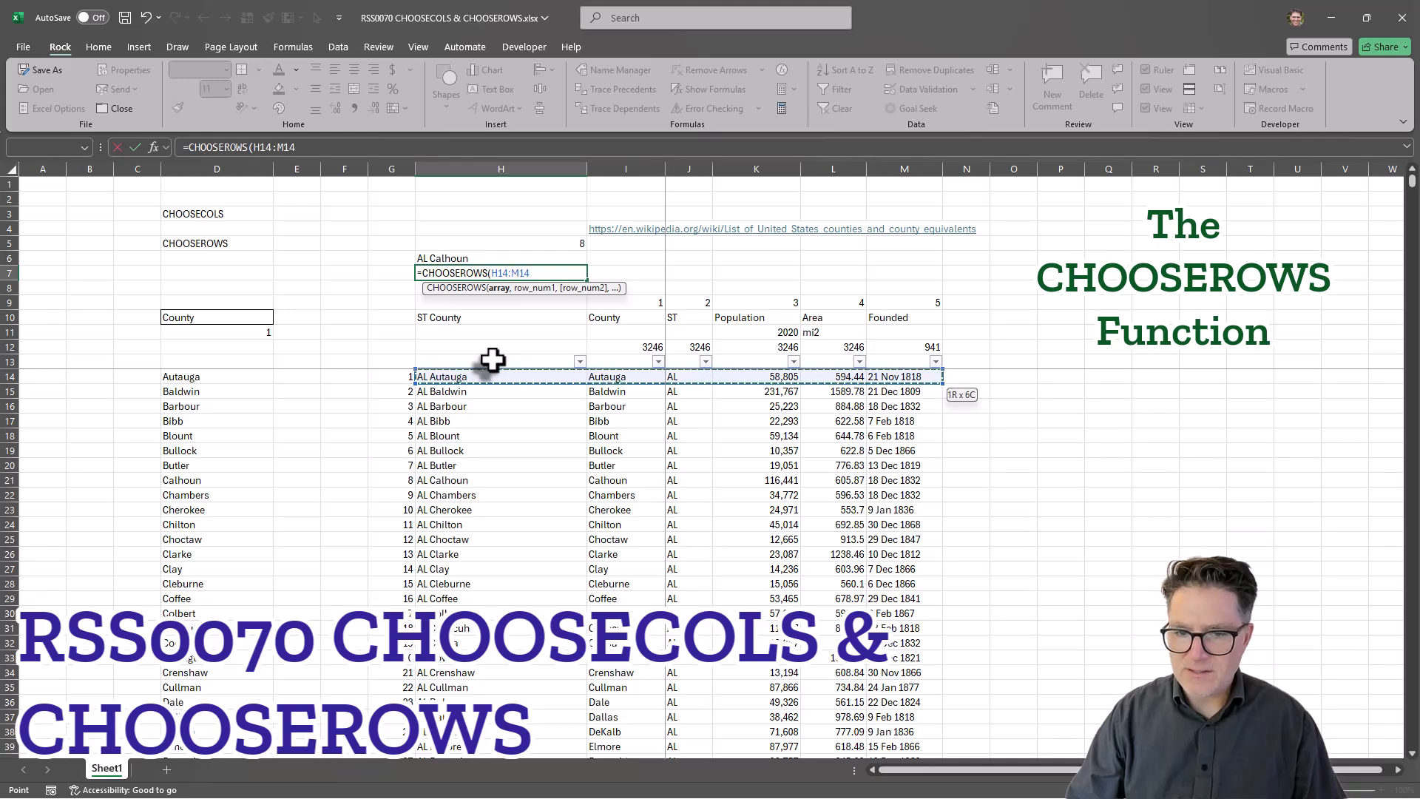
{"action": "key", "text": "ctrl+shift+Down"}
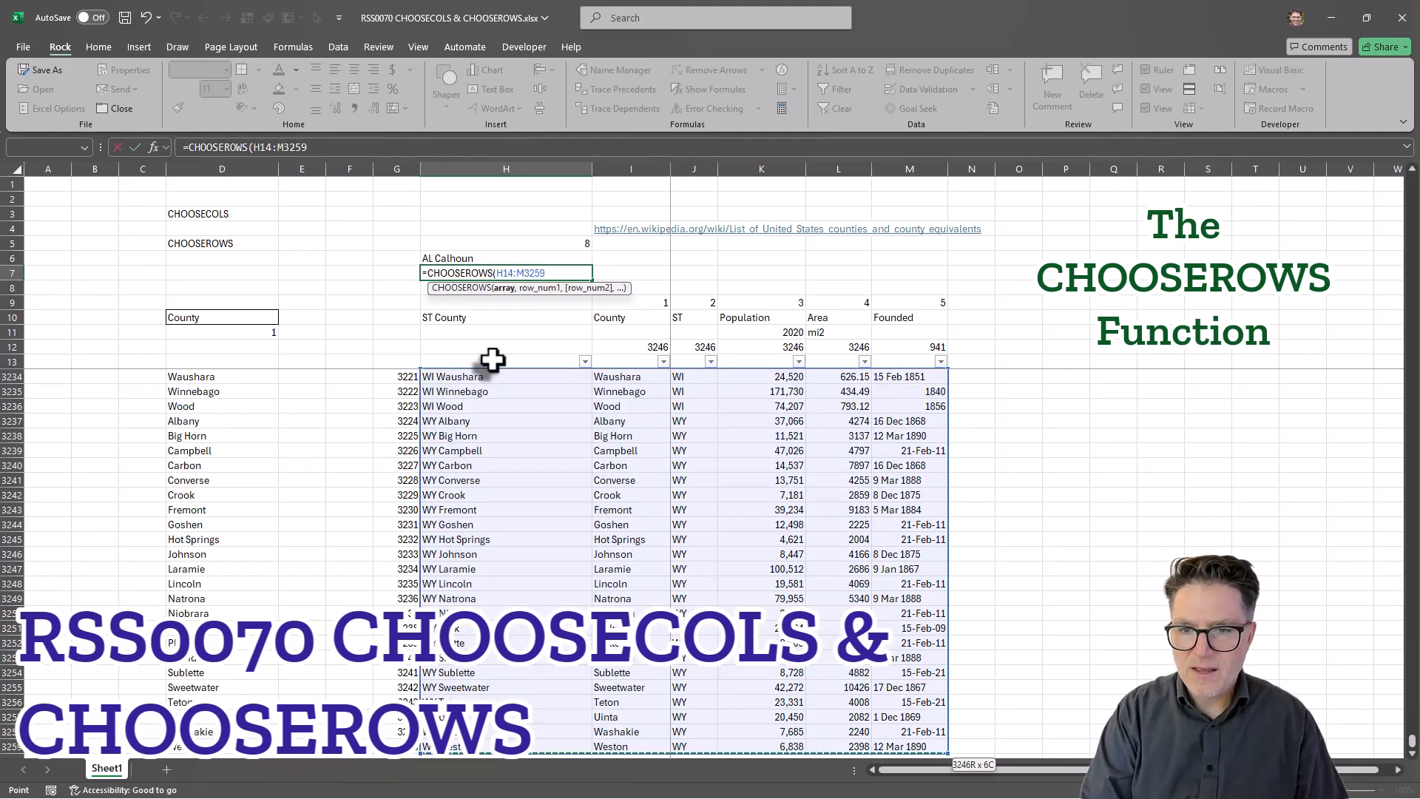
{"action": "type", "text": ","}
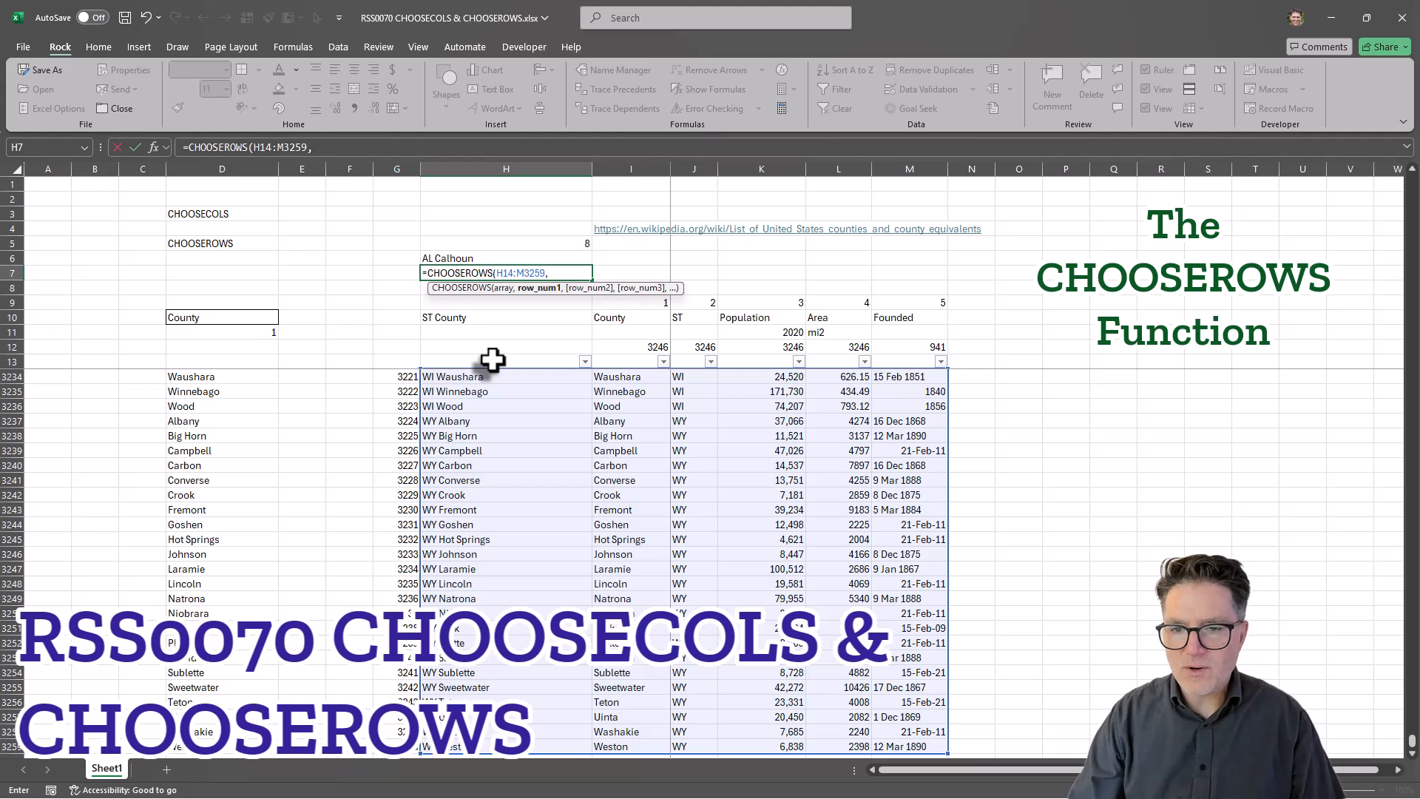
{"action": "left_click", "coordinate": [507, 242]}
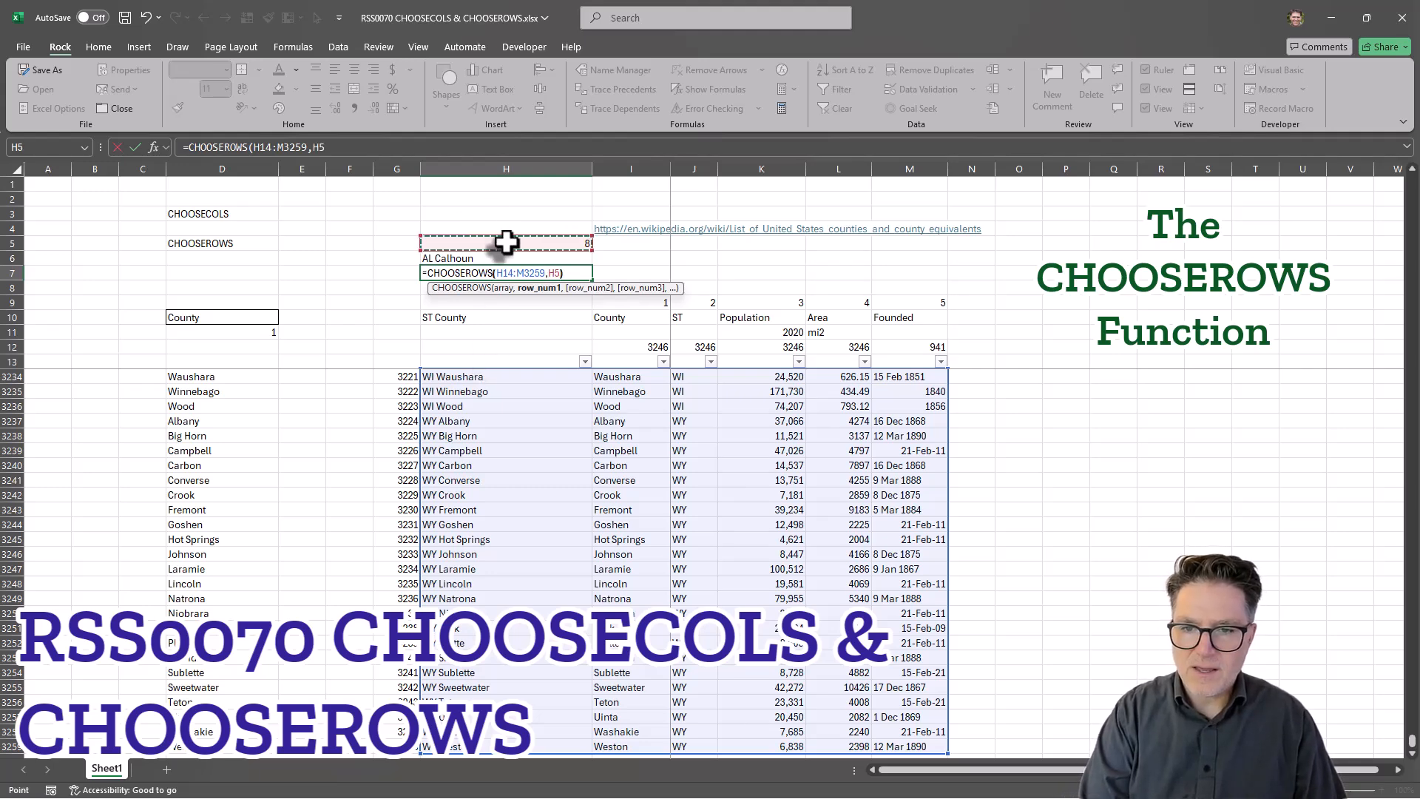
{"action": "key", "text": "Return"}
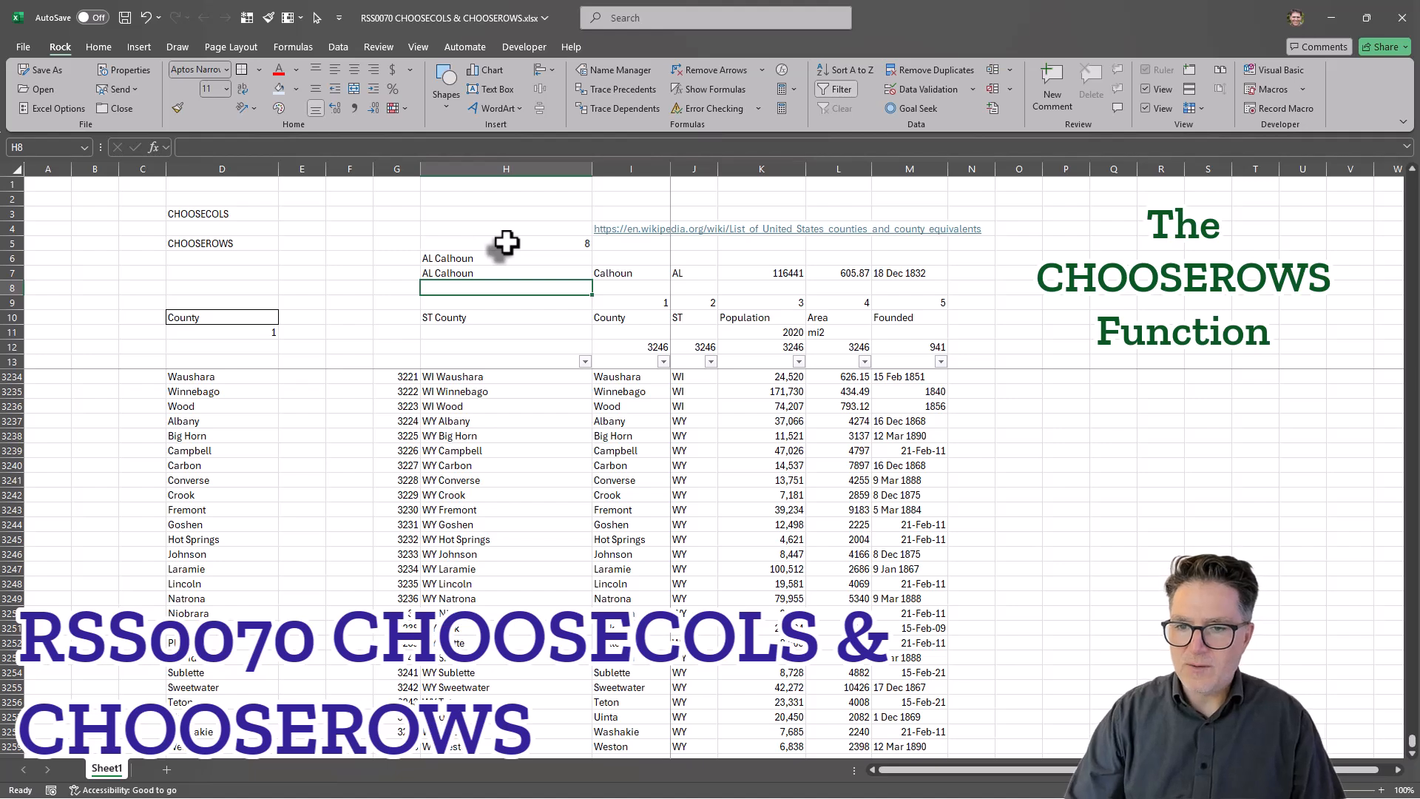
{"action": "key", "text": "Up"}
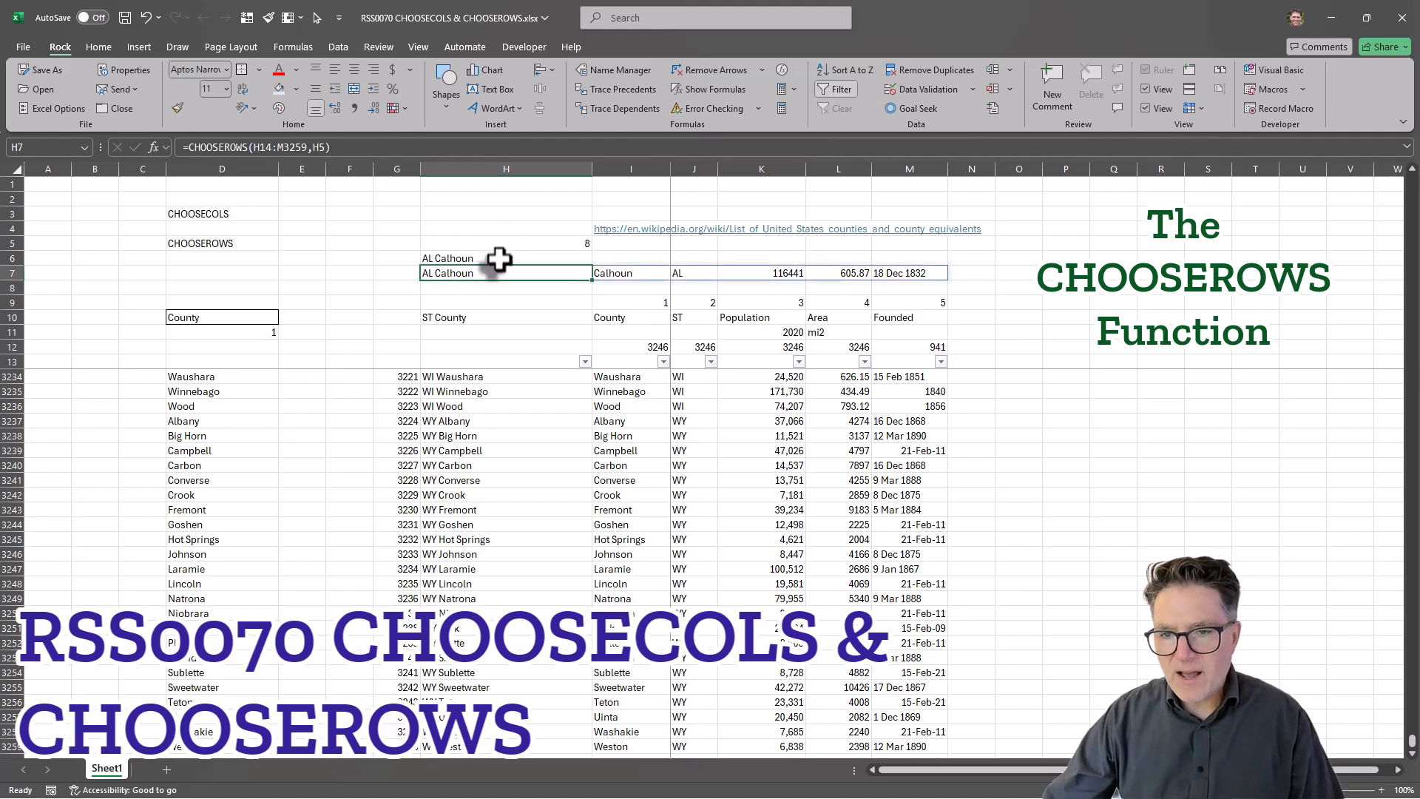
Choose GA Fulton from the H6 dropdown list
{"action": "left_click", "coordinate": [503, 257]}
{"action": "left_click", "coordinate": [599, 258]}
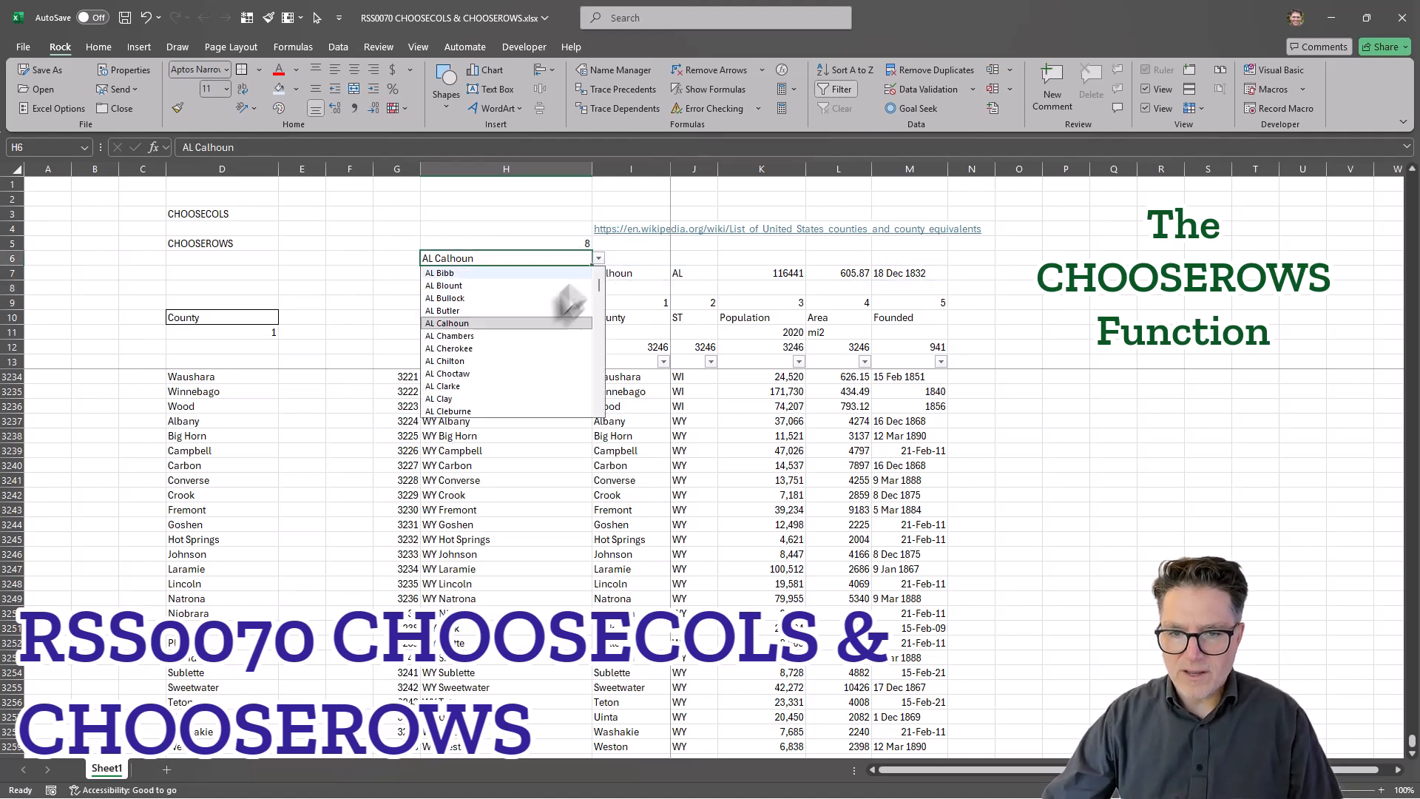
{"action": "scroll", "coordinate": [501, 385], "scroll_direction": "down", "scroll_amount": 4}
{"action": "scroll", "coordinate": [502, 389], "scroll_direction": "down", "scroll_amount": 20}
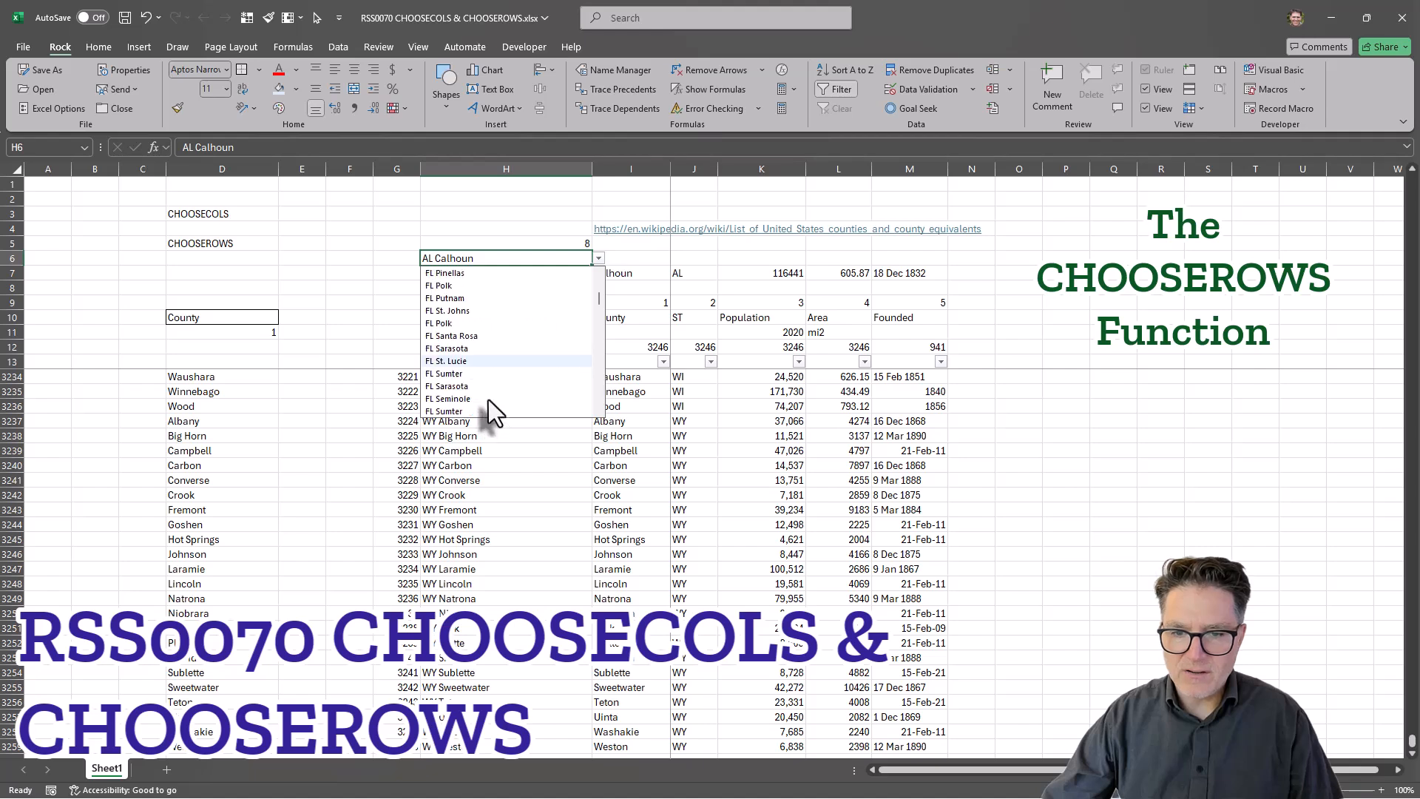
{"action": "scroll", "coordinate": [491, 383], "scroll_direction": "up", "scroll_amount": 8}
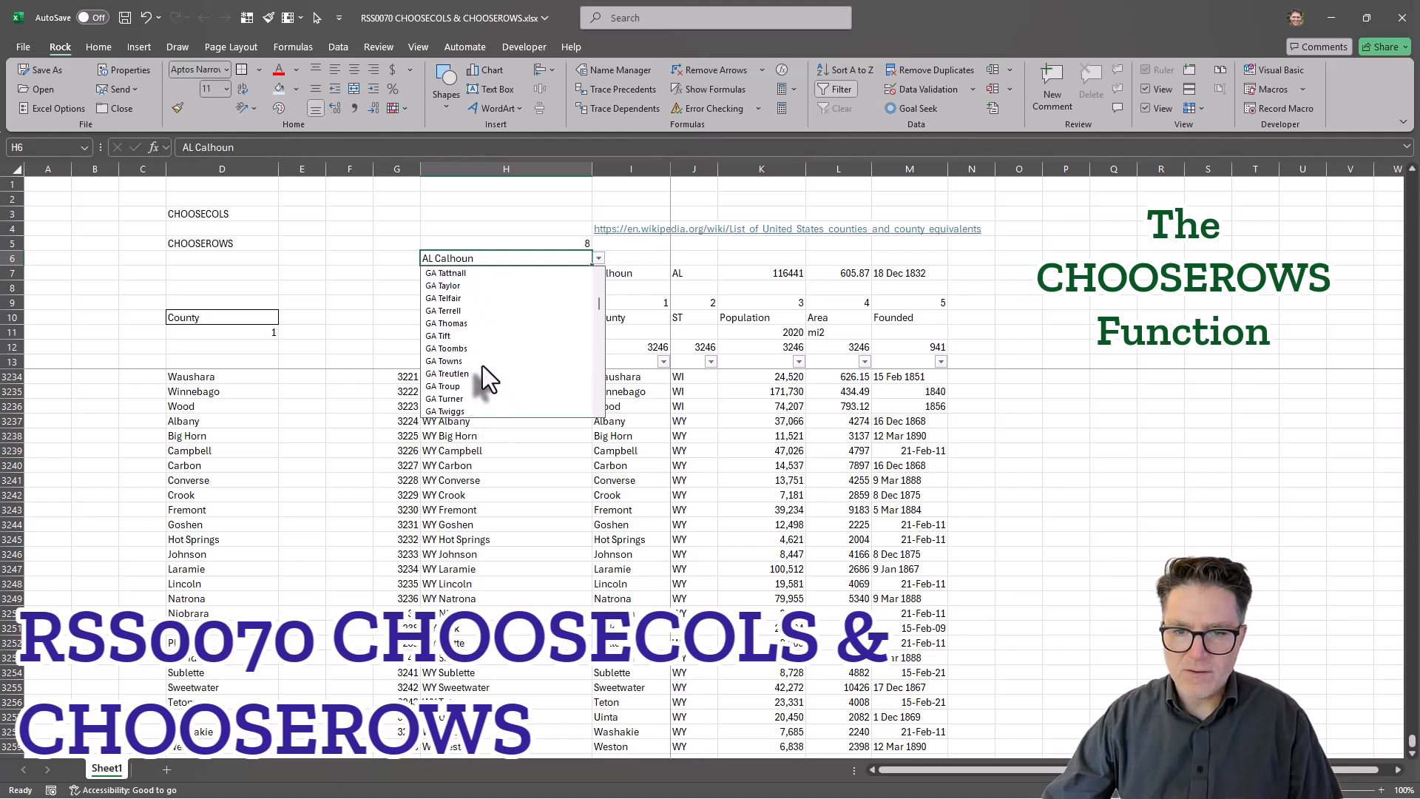
{"action": "scroll", "coordinate": [482, 365], "scroll_direction": "up", "scroll_amount": 3}
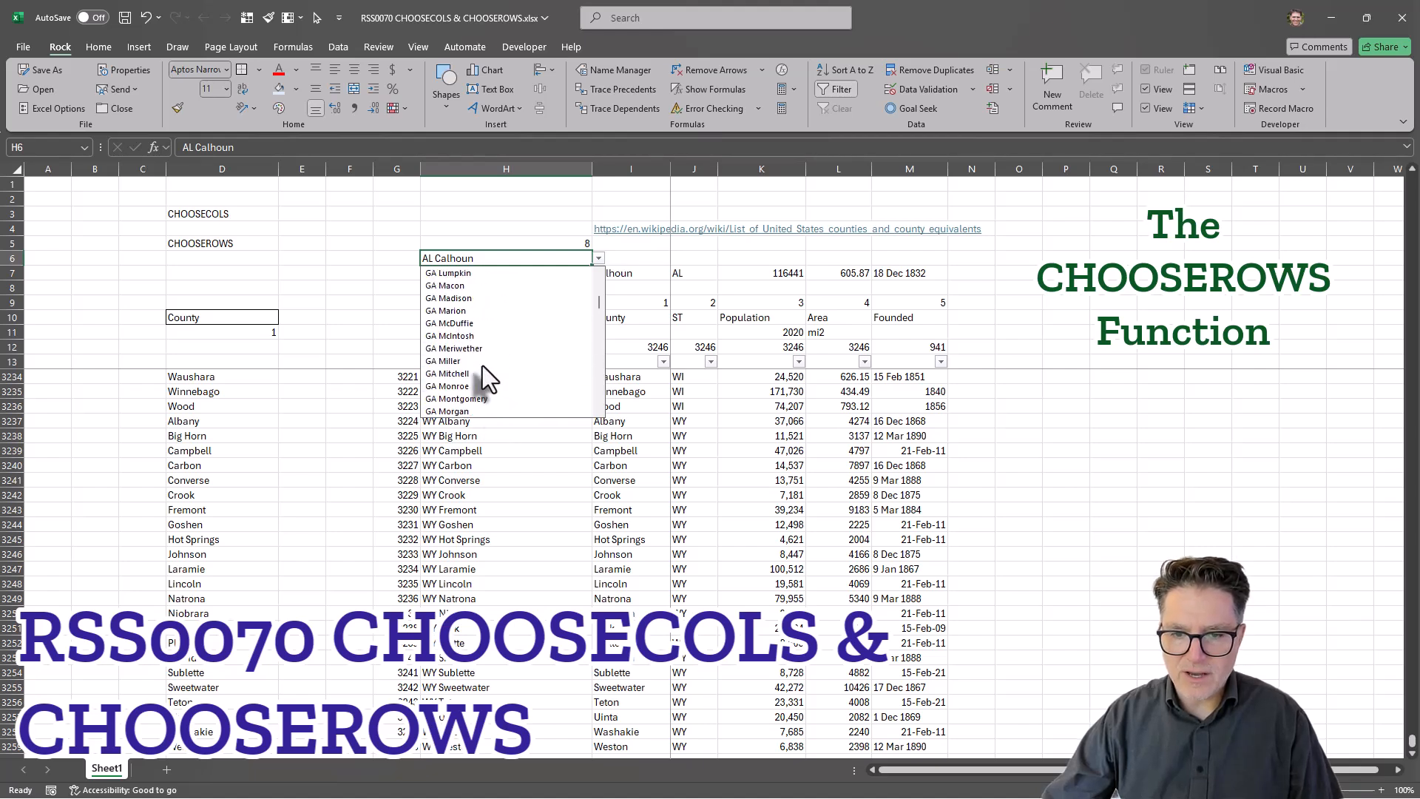
{"action": "scroll", "coordinate": [483, 365], "scroll_direction": "up", "scroll_amount": 14}
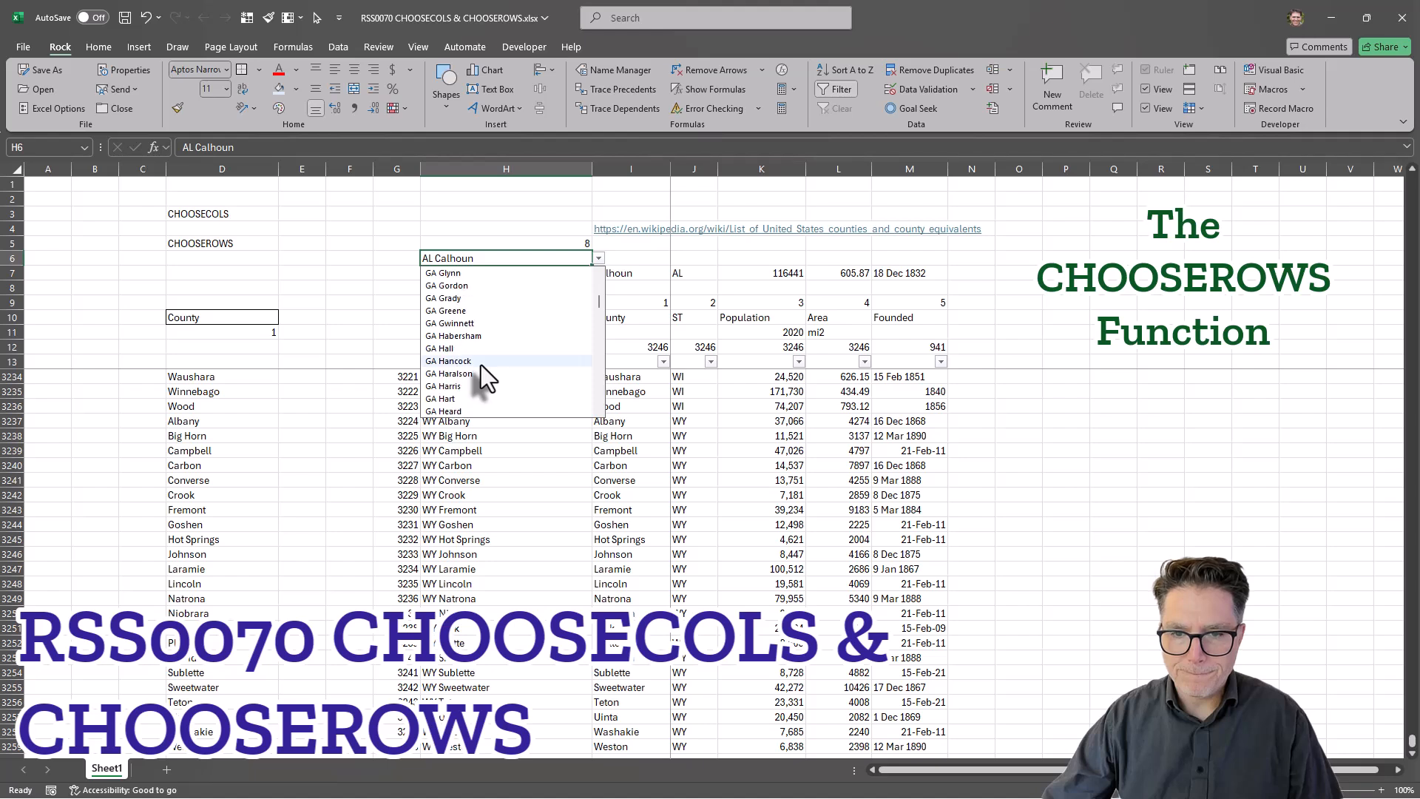
{"action": "scroll", "coordinate": [481, 365], "scroll_direction": "down", "scroll_amount": 2}
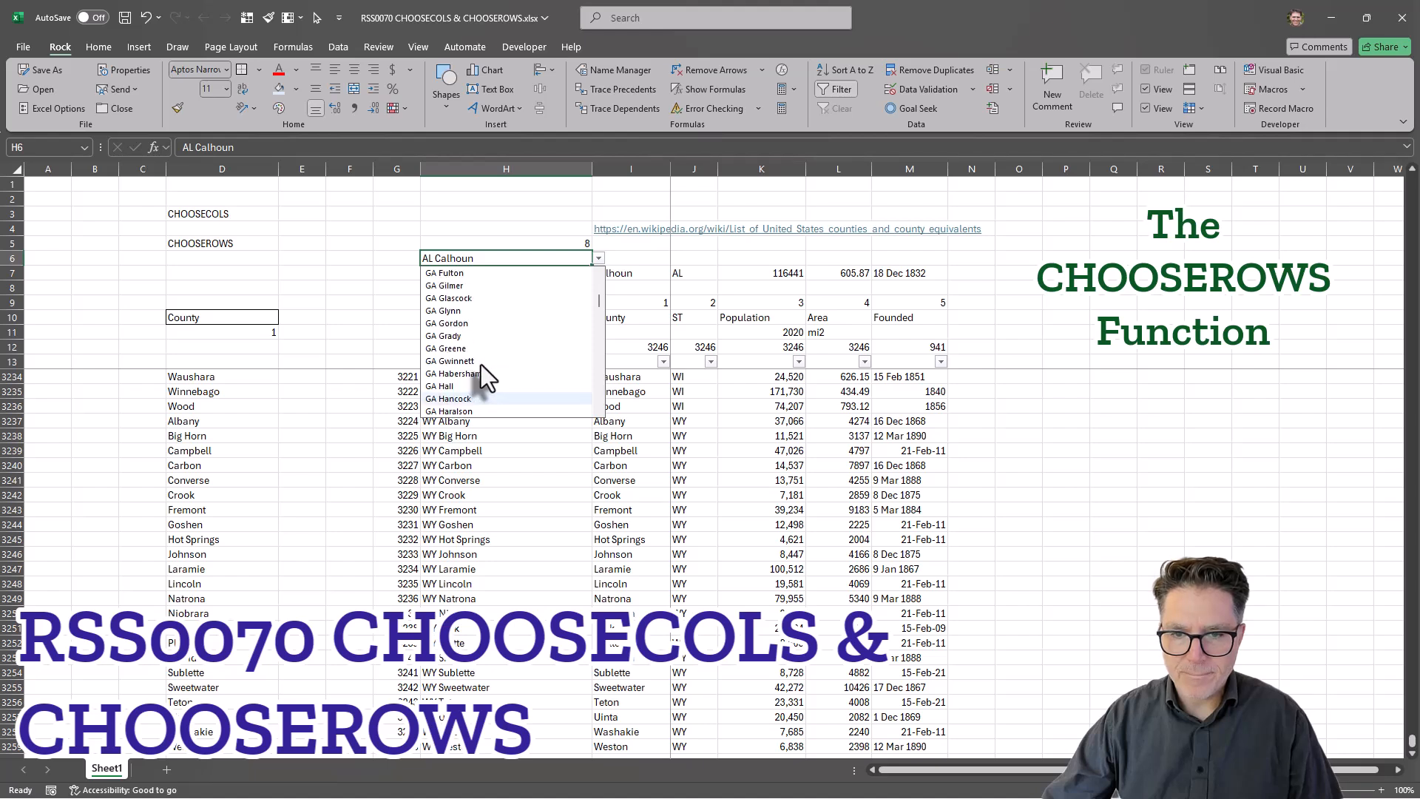
{"action": "left_click", "coordinate": [463, 275]}
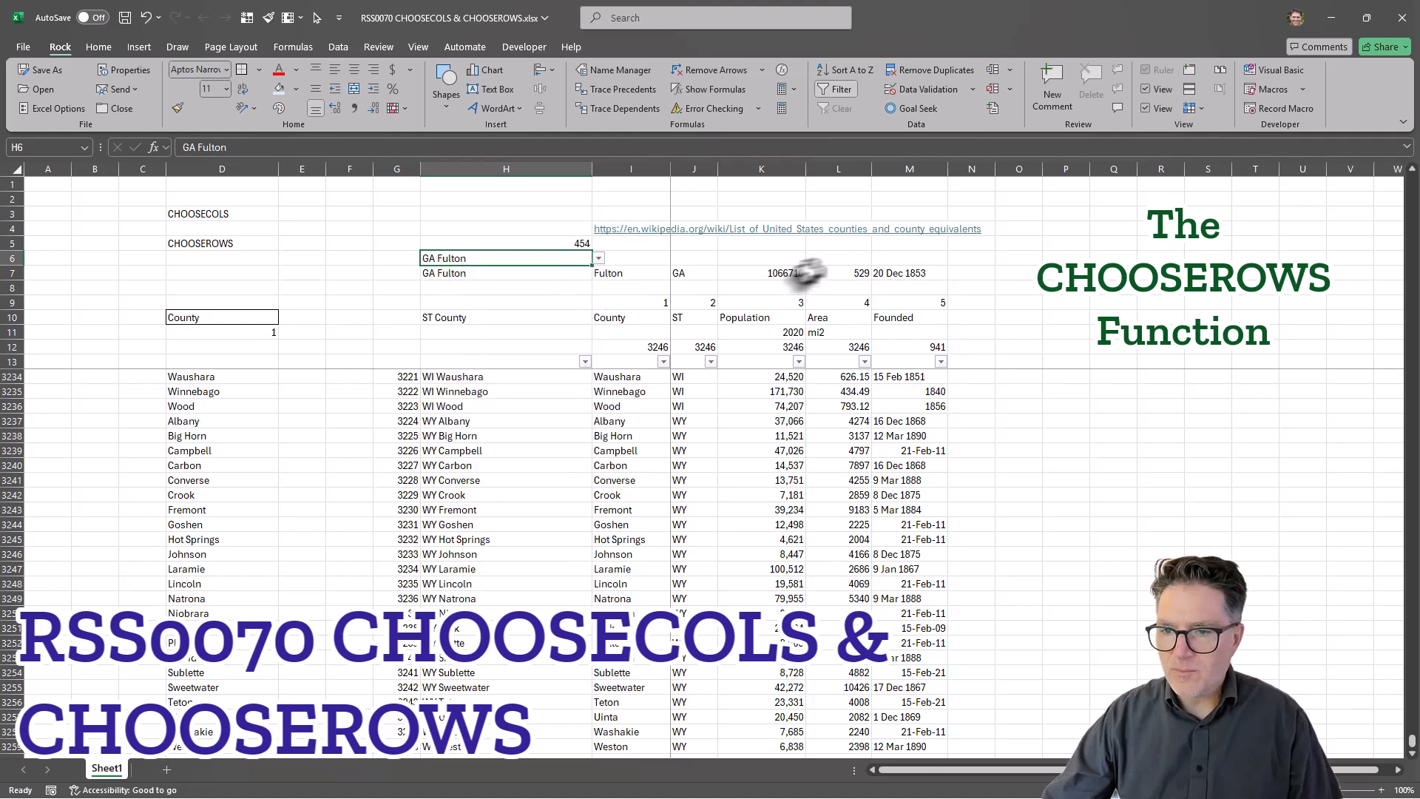
{"action": "left_click", "coordinate": [461, 275]}
{"action": "left_click", "coordinate": [540, 299]}
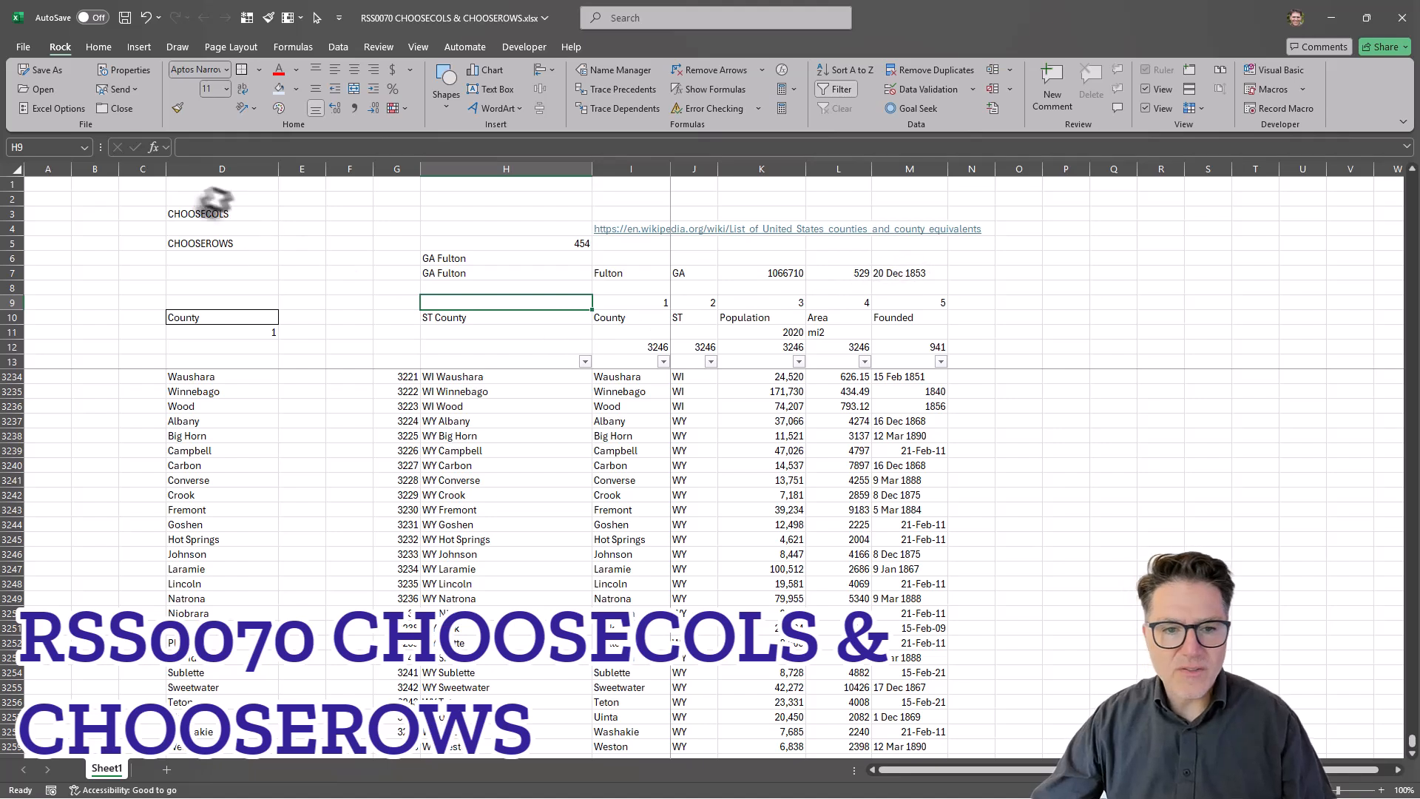
{"action": "left_click", "coordinate": [194, 215]}
{"action": "left_click", "coordinate": [222, 242]}
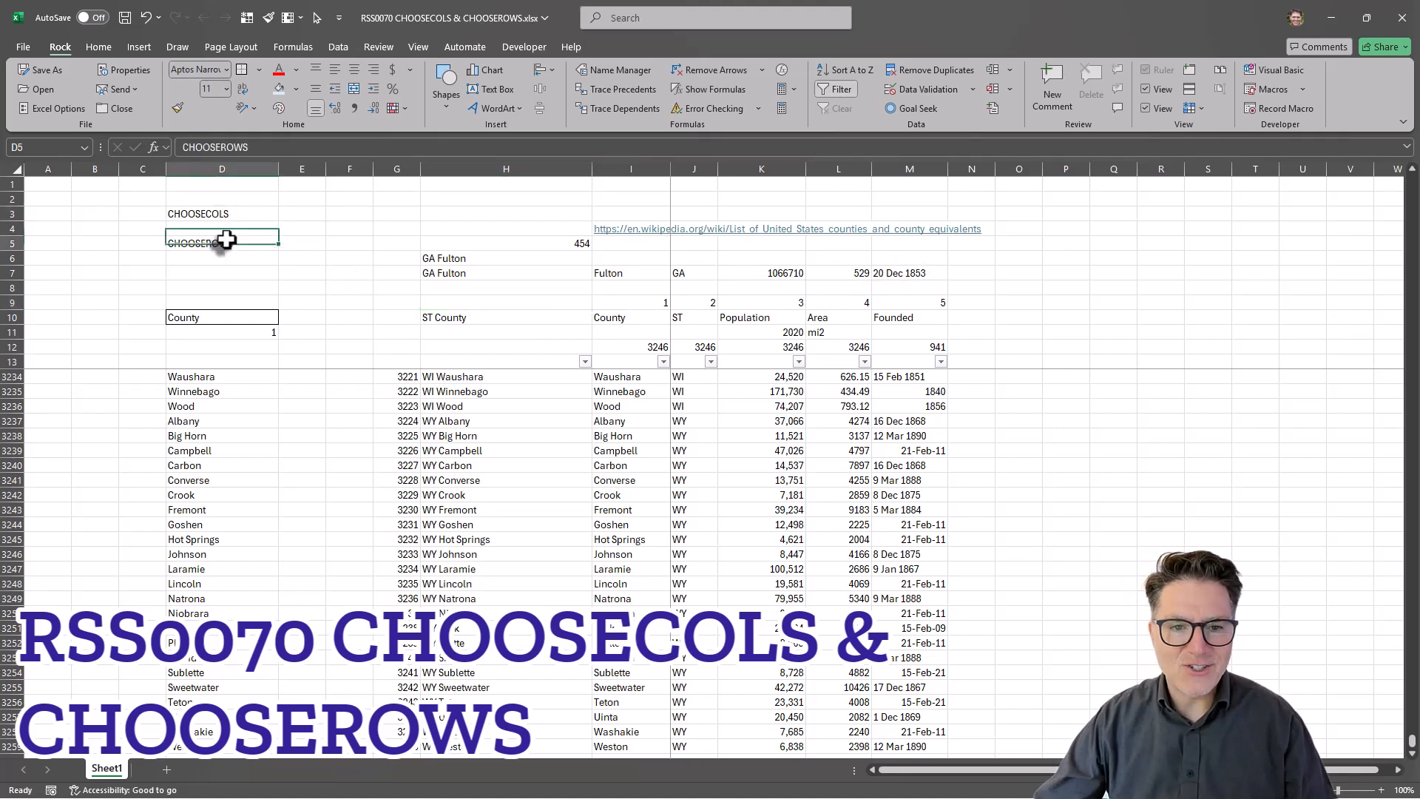